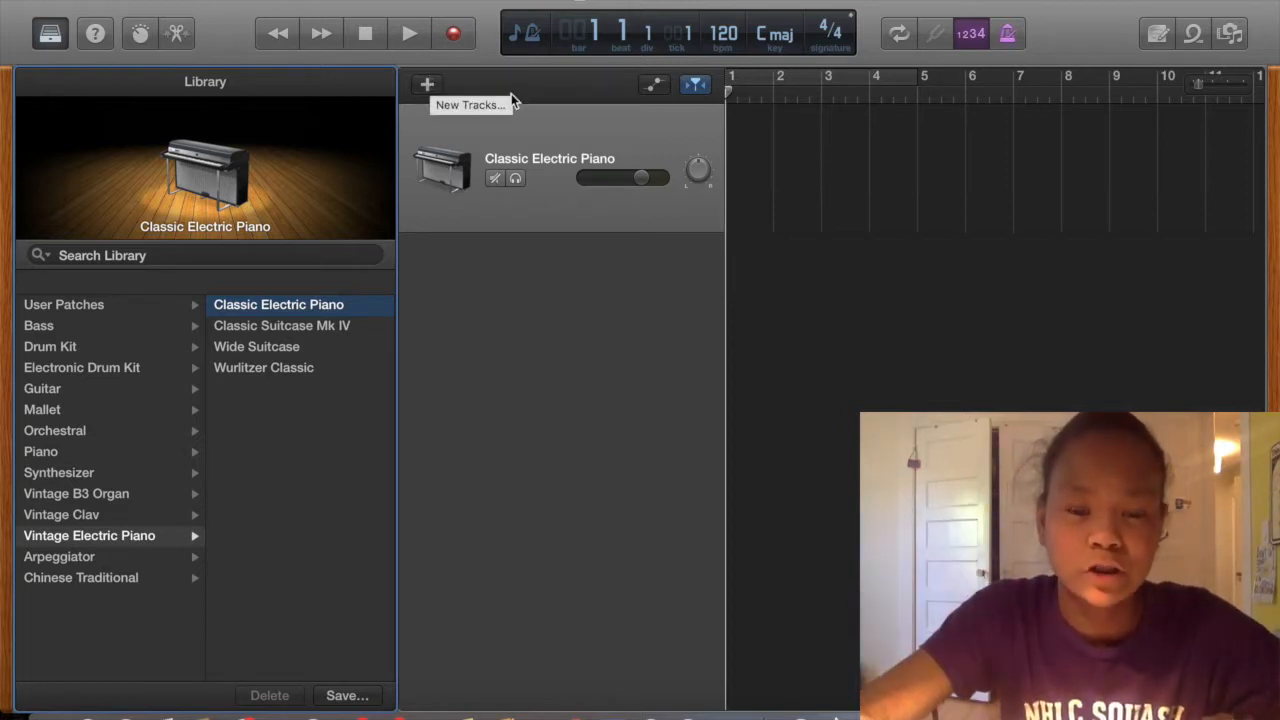
# Try out a few Classic Electric Piano notes with the Musical Typing keyboard and close it
pyautogui.click(427, 85)
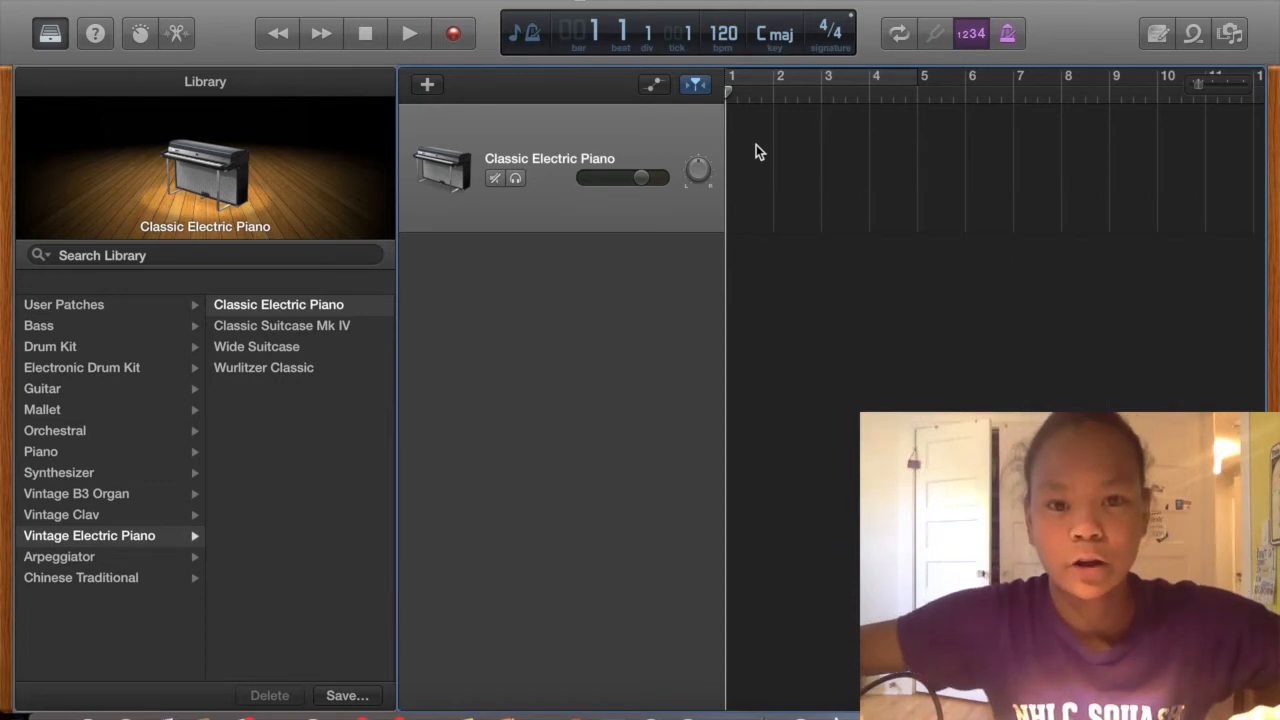
pyautogui.press('super+k')
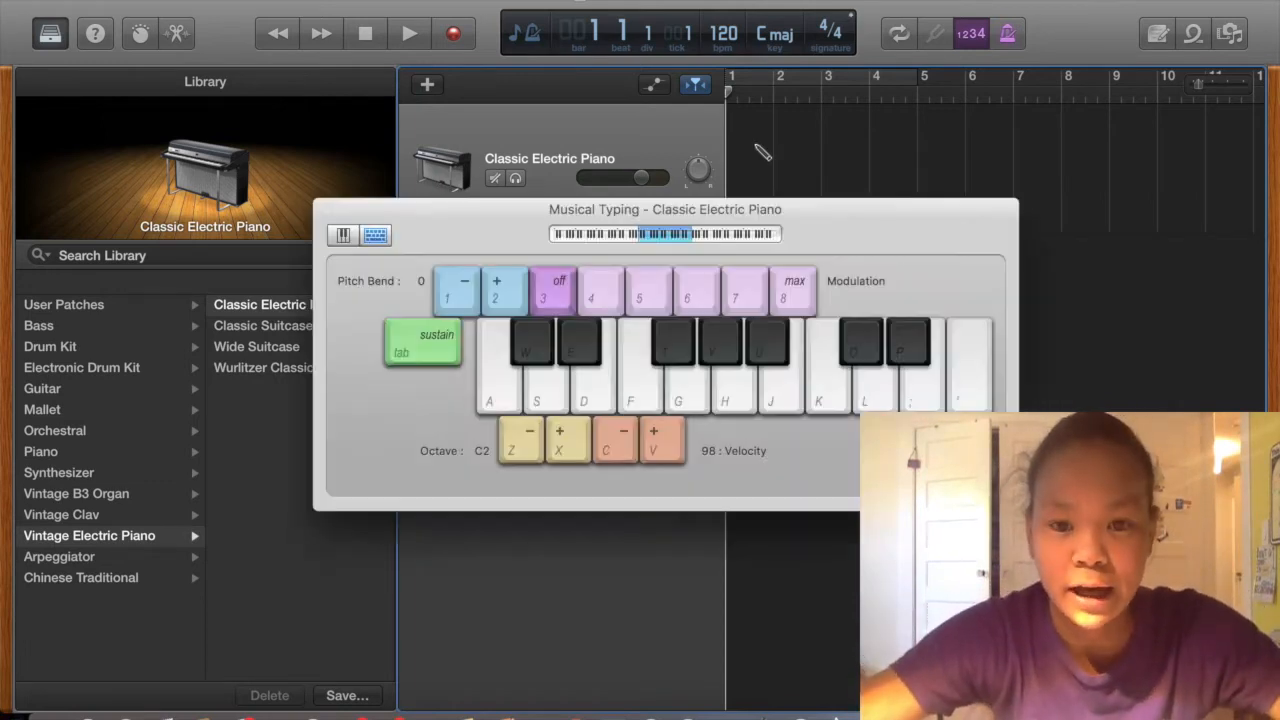
pyautogui.click(941, 378)
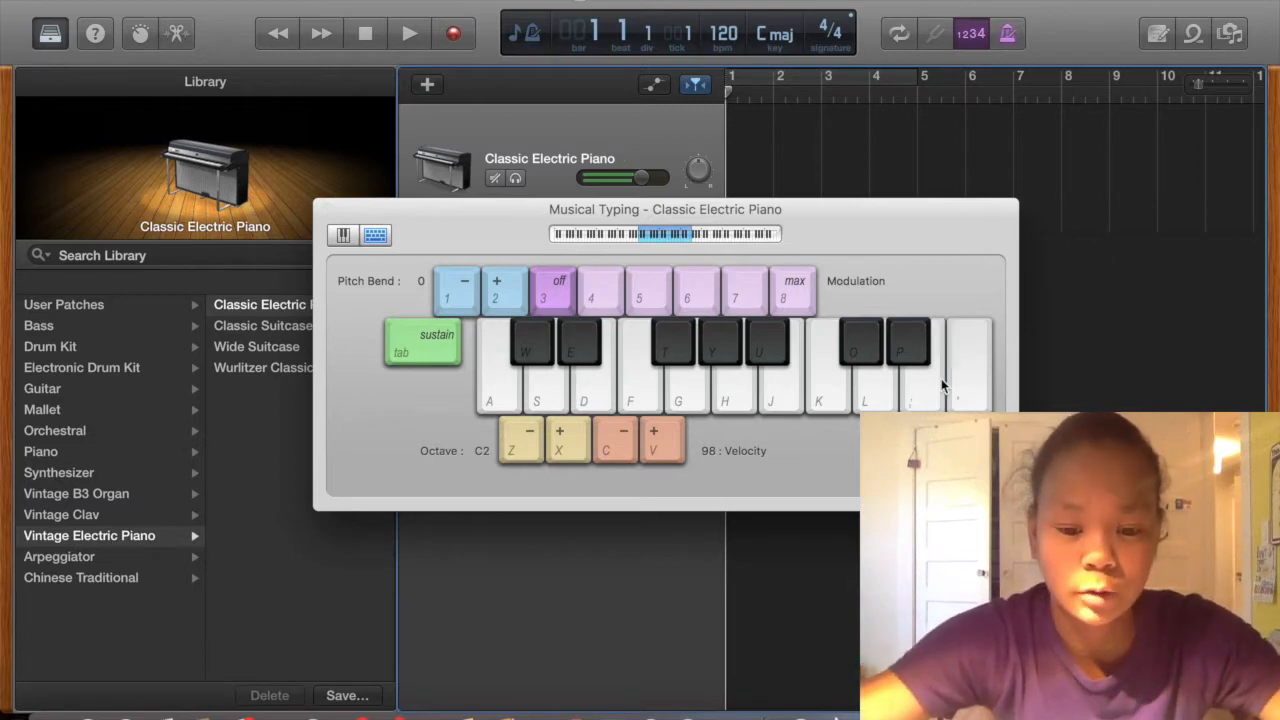
pyautogui.press('f')
pyautogui.press('u')
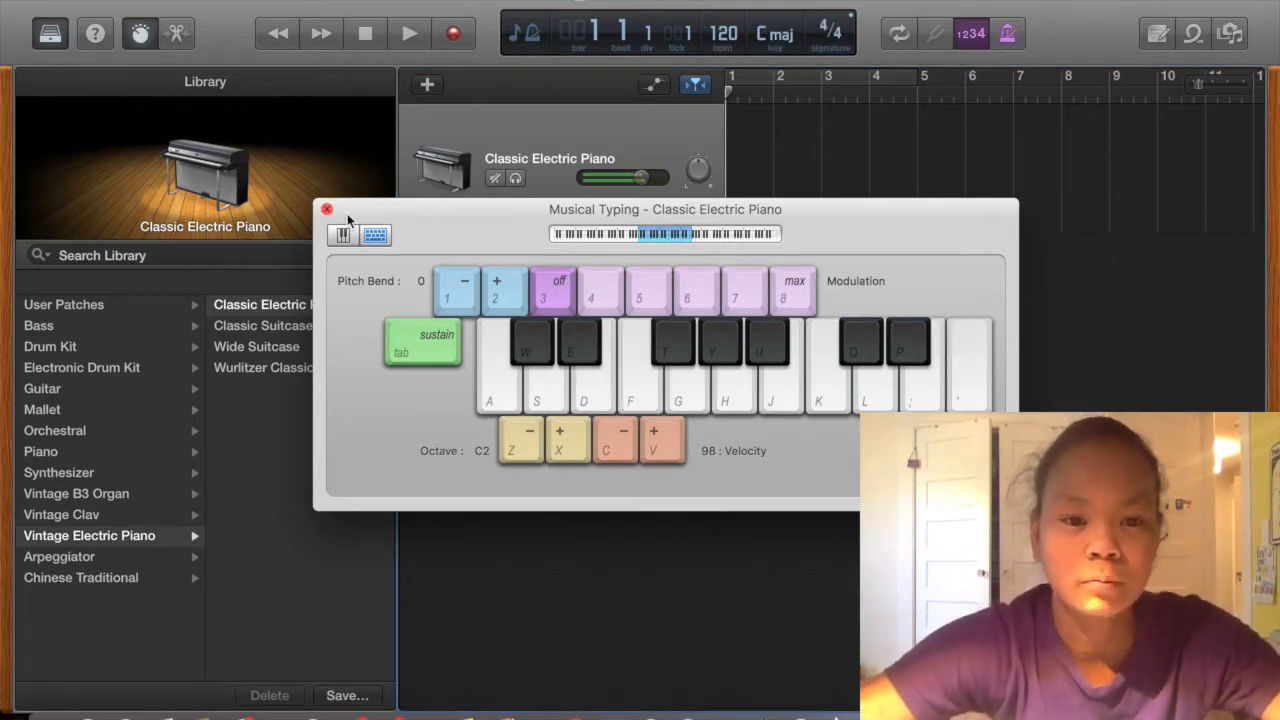
pyautogui.click(327, 209)
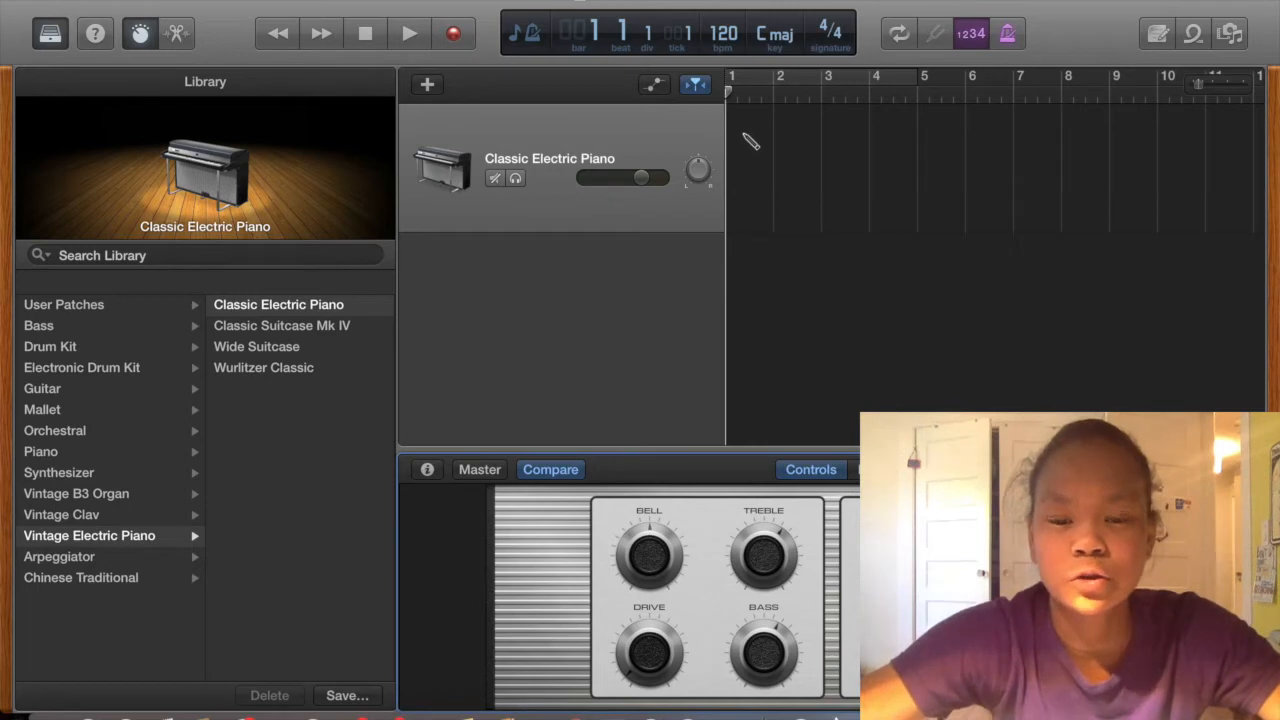
# Create an empty MIDI region at bar 1 of the Classic Electric Piano track and open it in an enlarged Piano Roll
pyautogui.keyDown('super'); pyautogui.click(751, 142); pyautogui.keyUp('super')
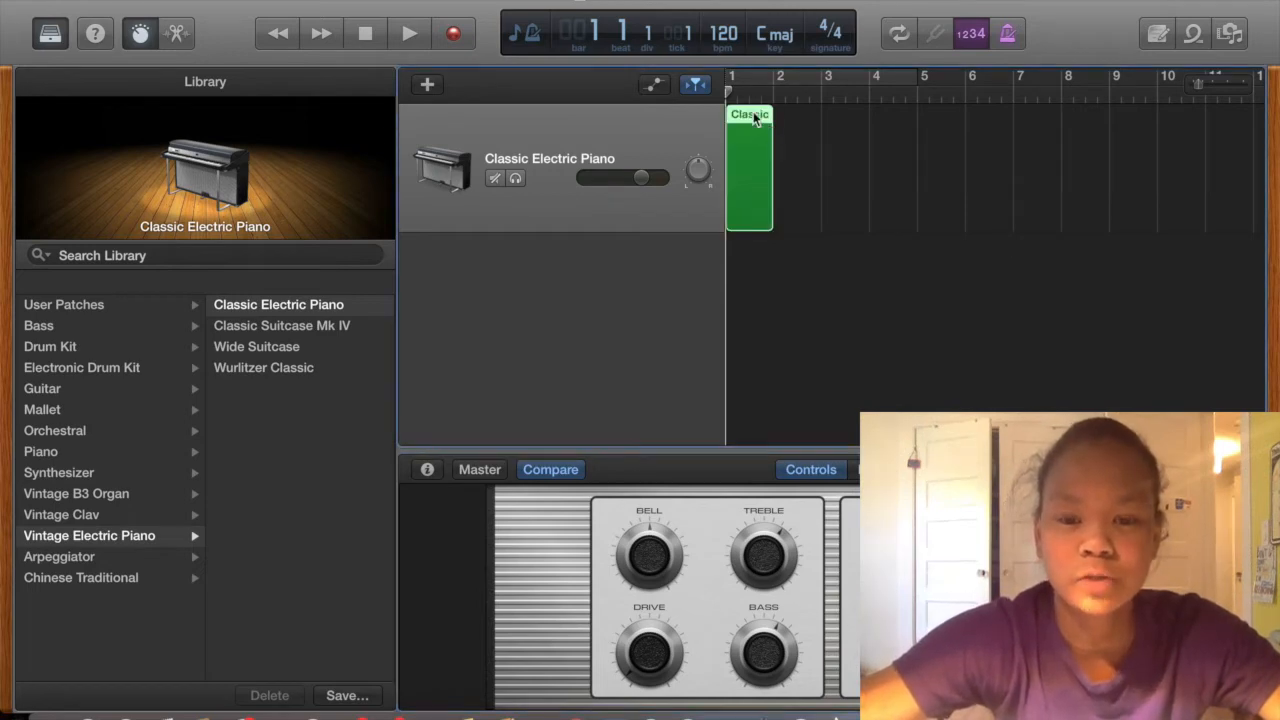
pyautogui.doubleClick(755, 130)
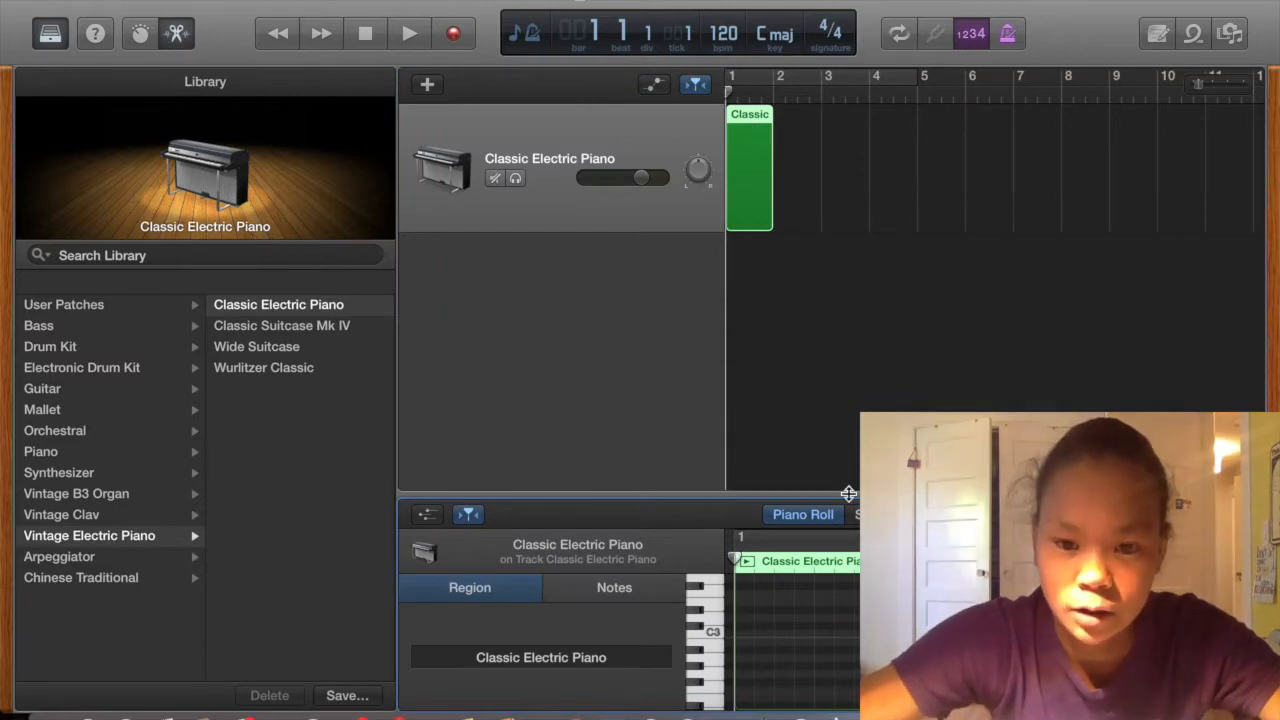
pyautogui.moveTo(848, 493); pyautogui.dragTo(863, 260)
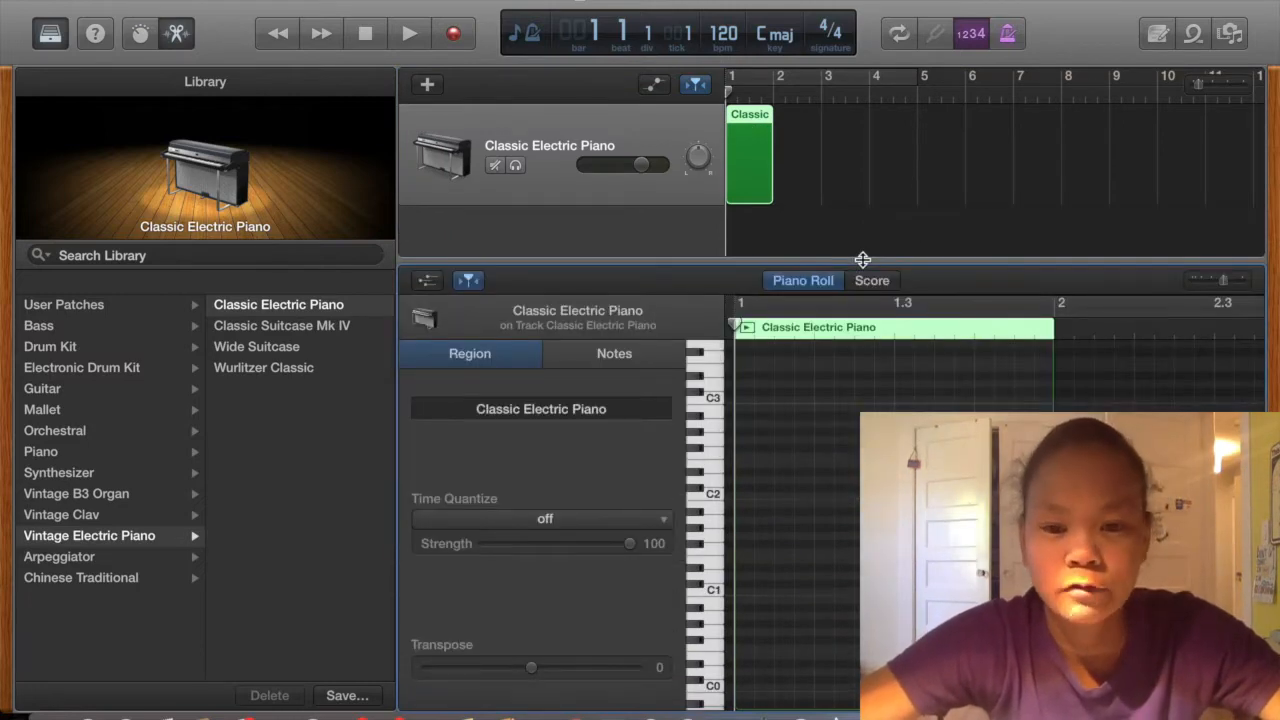
pyautogui.scroll(3, 855, 516)
pyautogui.scroll(2, 855, 516)
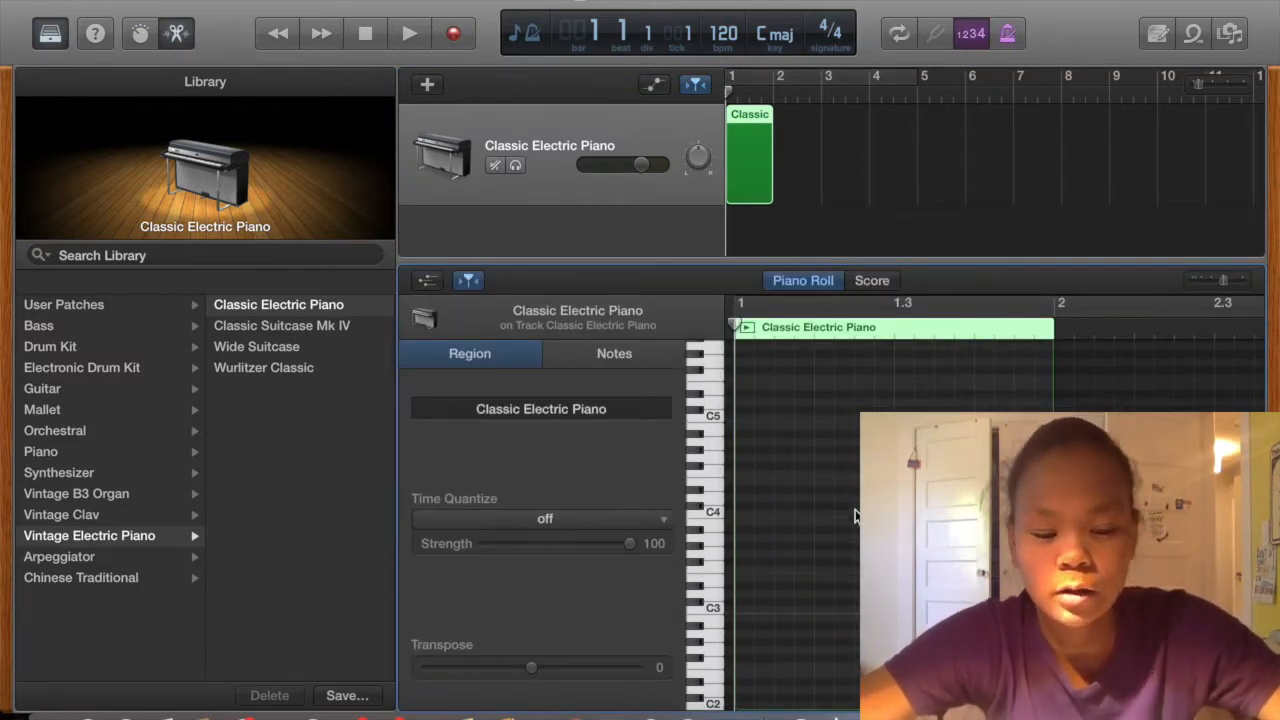
# Draw several scattered notes between C3 and C5 in the piano region and play it back
pyautogui.keyDown('super'); pyautogui.click(783, 505); pyautogui.keyUp('super')
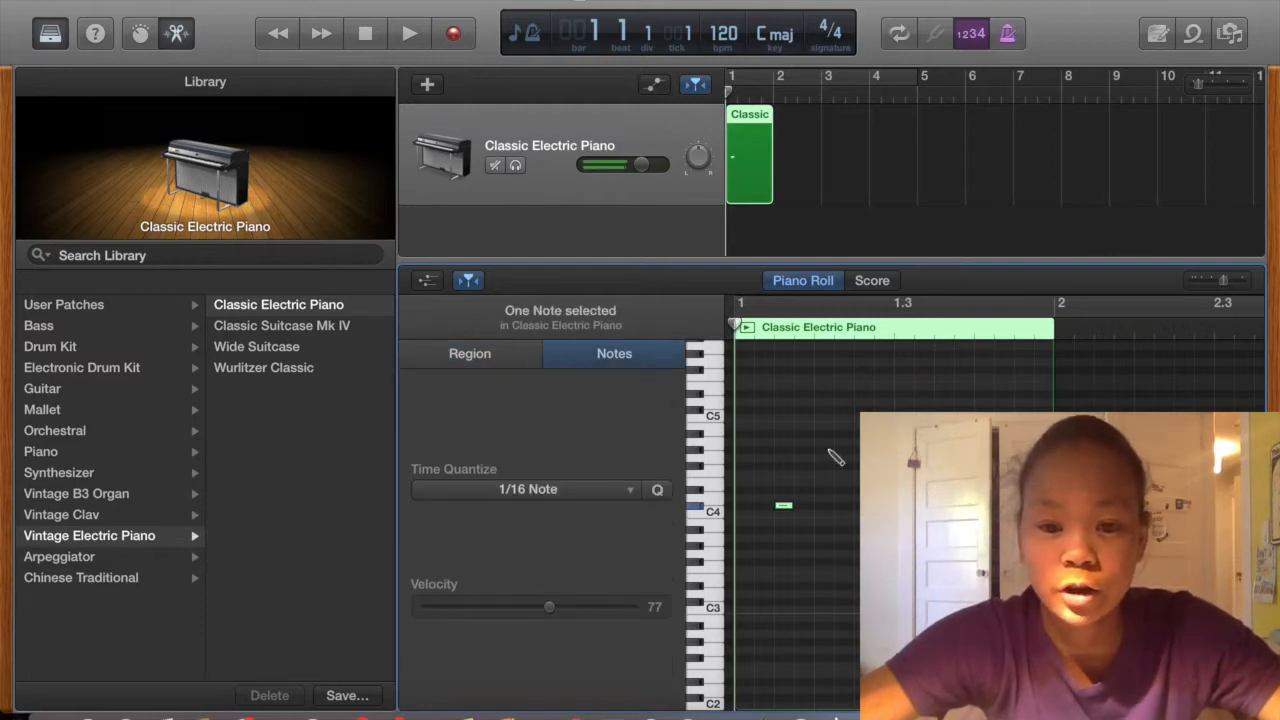
pyautogui.keyDown('super'); pyautogui.click(838, 450); pyautogui.keyUp('super')
pyautogui.keyDown('super'); pyautogui.click(857, 601); pyautogui.keyUp('super')
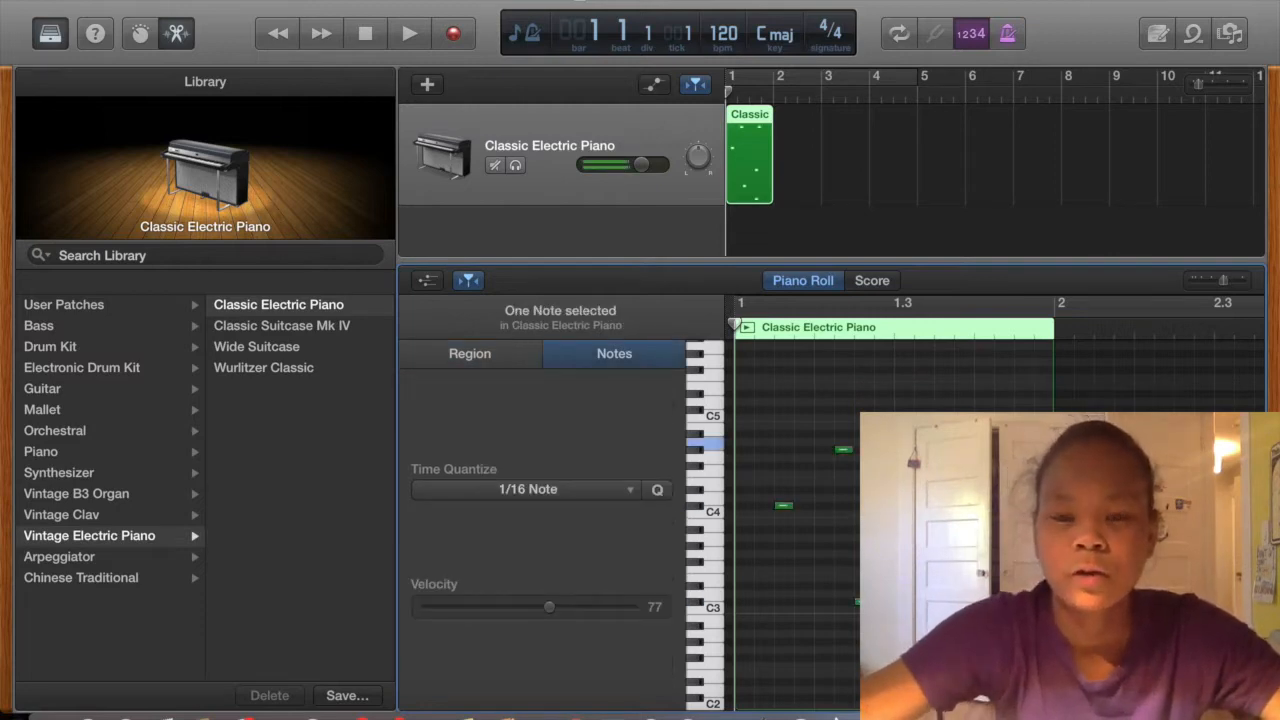
pyautogui.press('space')
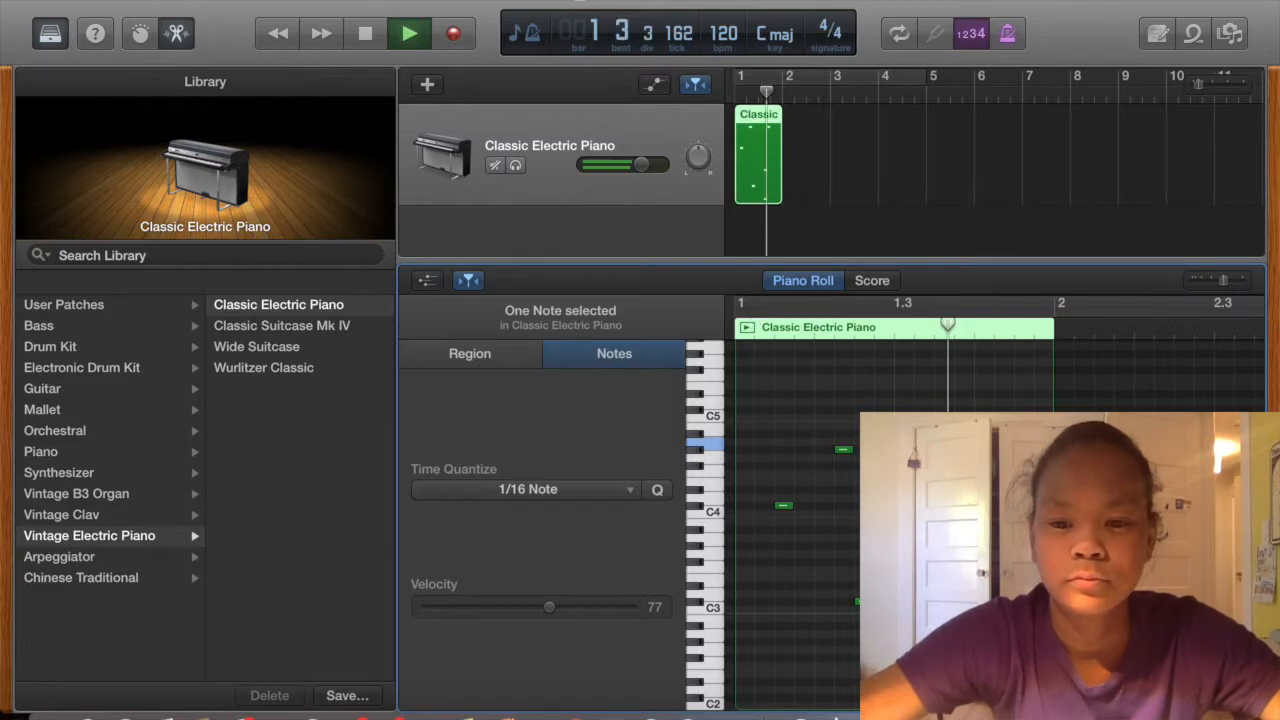
pyautogui.press('space')
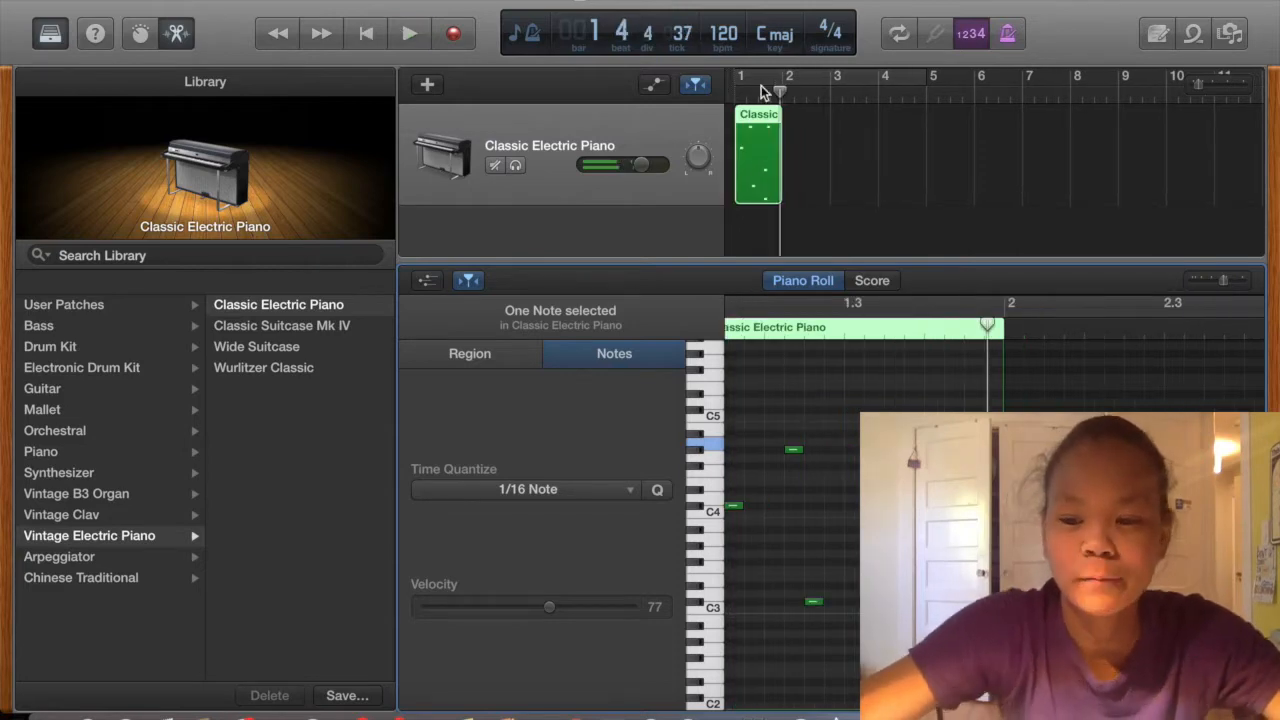
# Delete the Classic Electric Piano region, return the playhead to the start and collapse the editor
pyautogui.click(755, 146)
pyautogui.press('Delete')
pyautogui.press('Return')
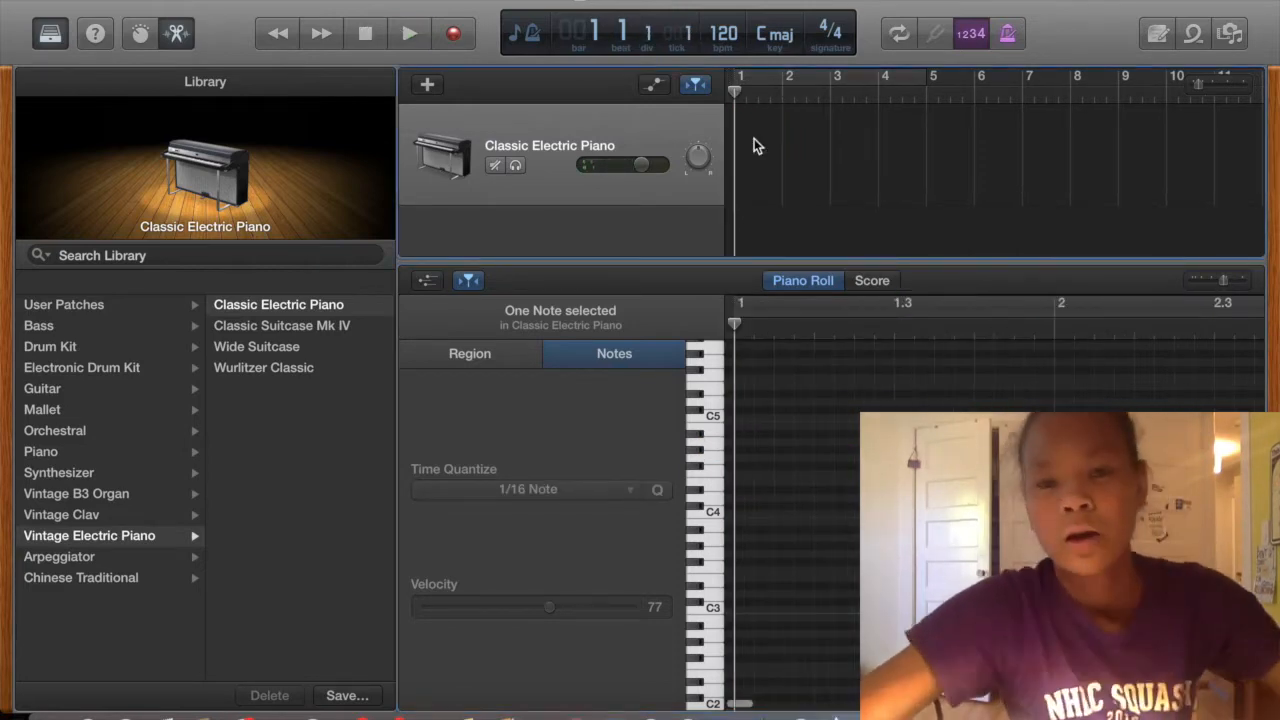
pyautogui.moveTo(750, 262); pyautogui.dragTo(760, 705)
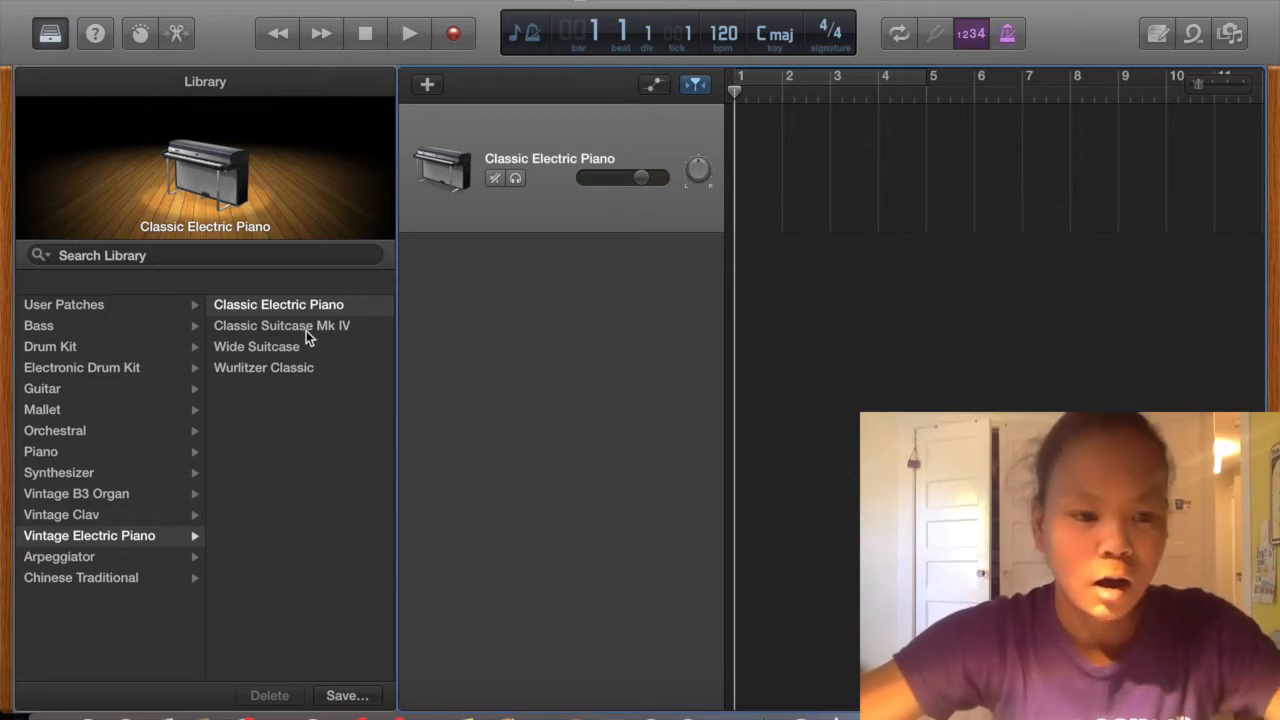
# Search the sound library for "marim" and assign the Marimba patch to the track
pyautogui.click(171, 256)
pyautogui.write('marim')
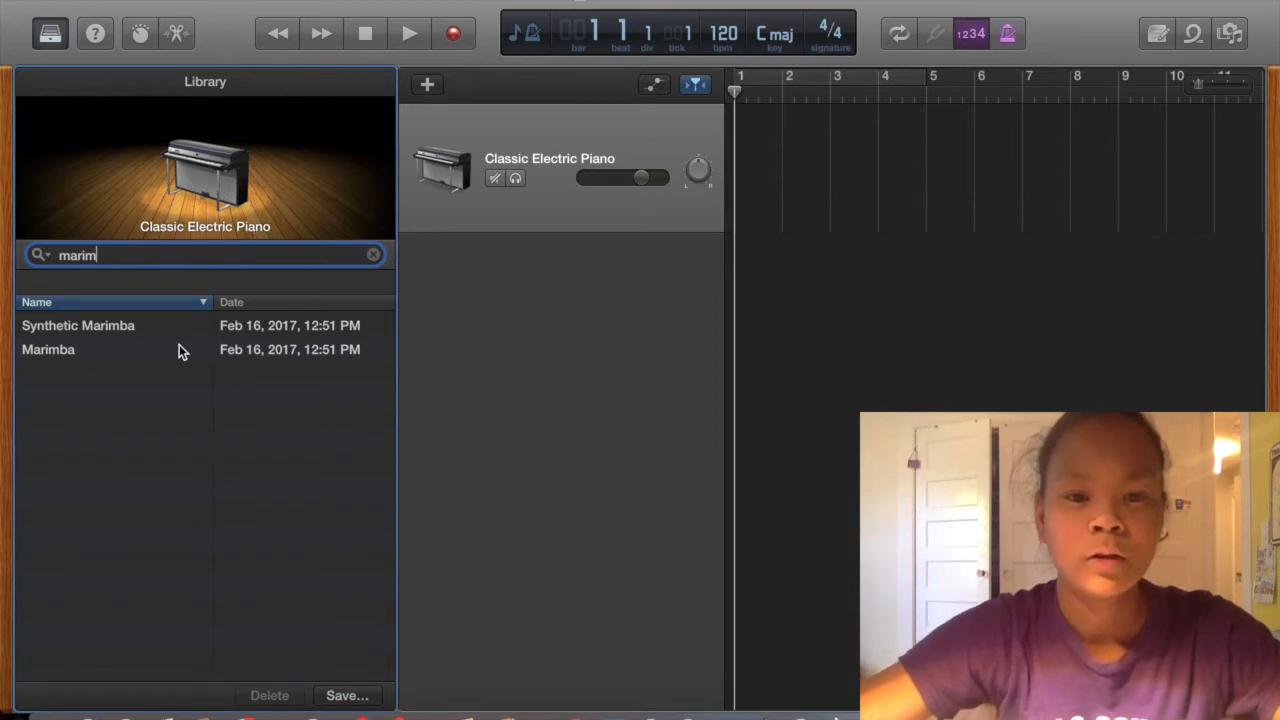
pyautogui.click(179, 347)
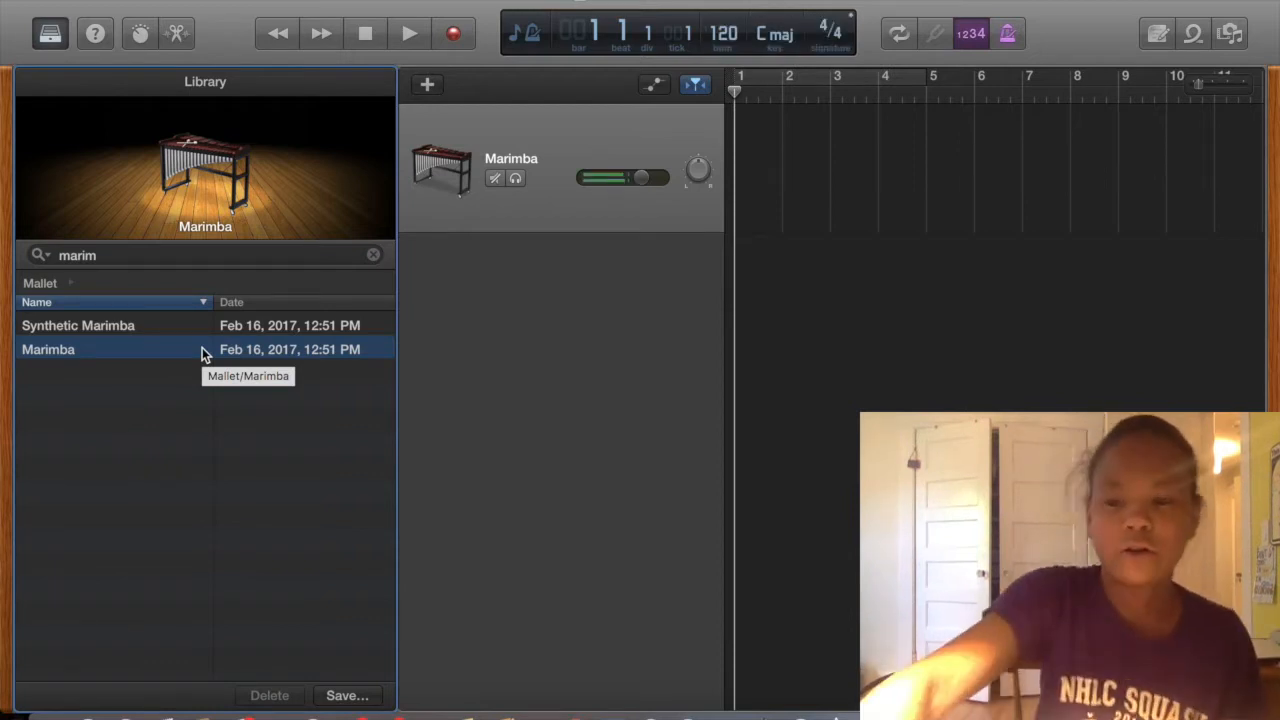
pyautogui.press('XF86AudioRaiseVolume')
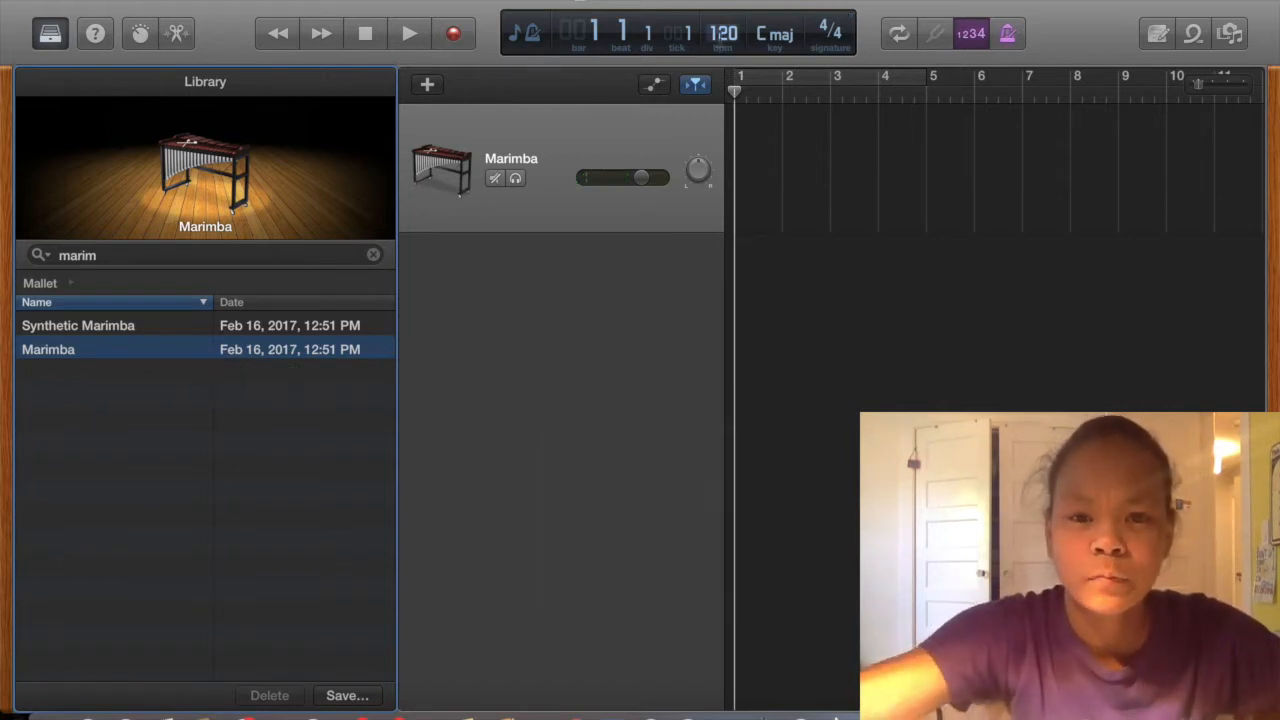
# Set the project tempo to 80 bpm, listen briefly to the metronome and return the playhead to the start
pyautogui.write('80')
pyautogui.press('Return')
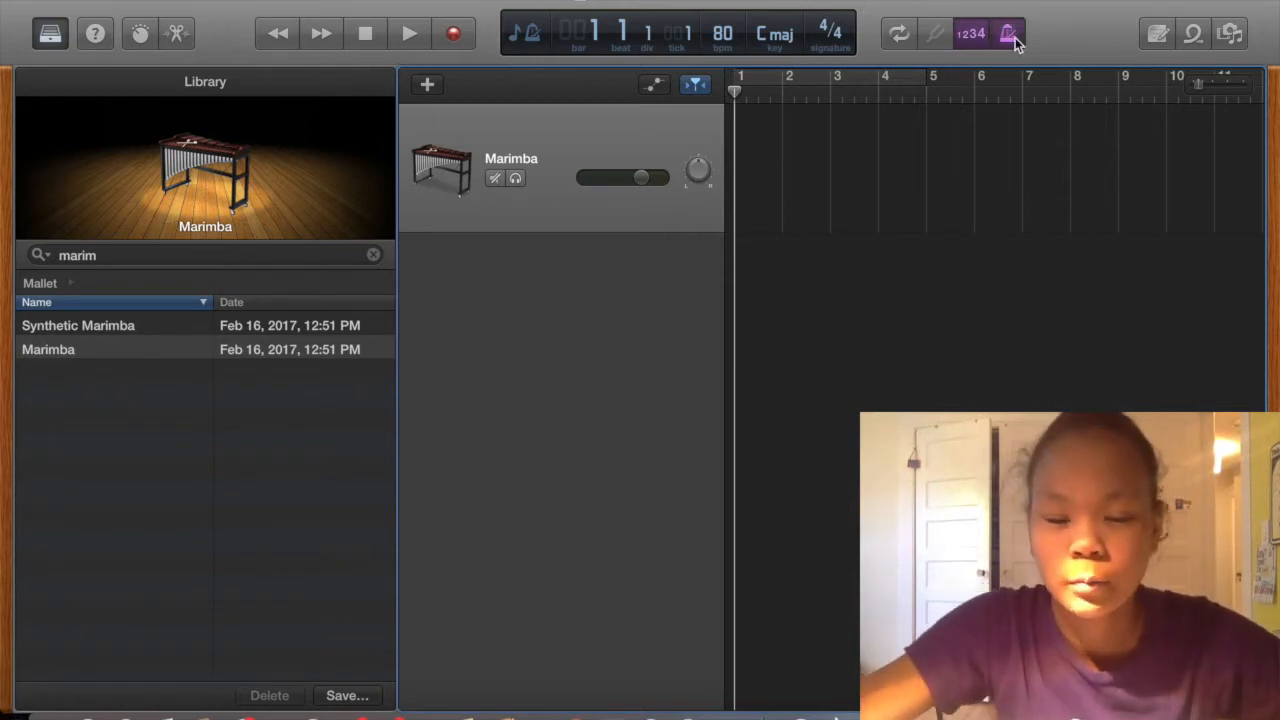
pyautogui.press('space')
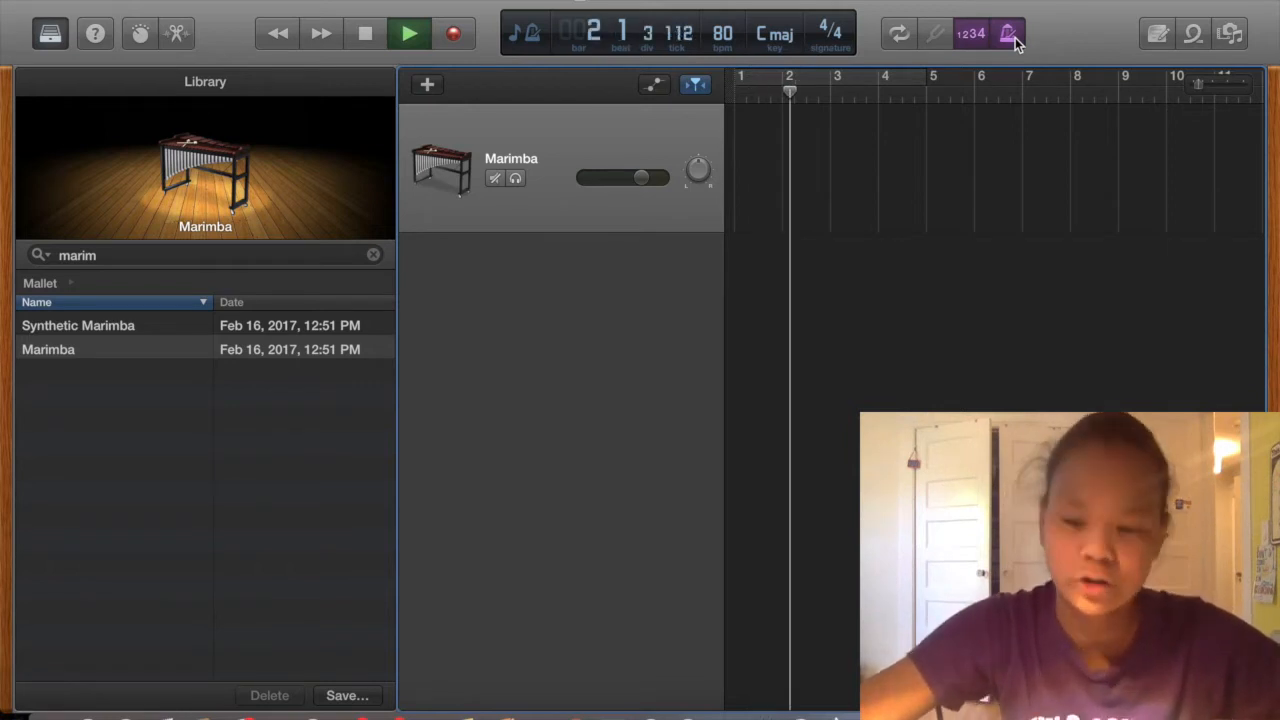
pyautogui.press('space')
pyautogui.press('Return')
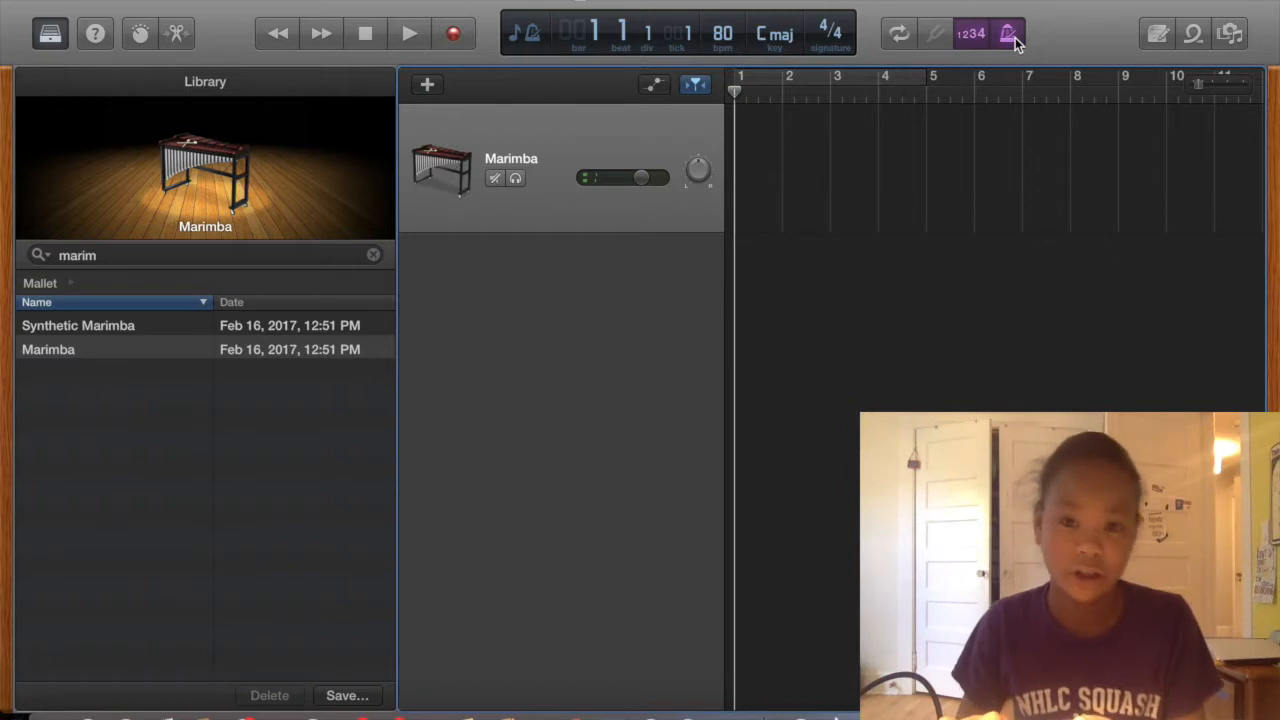
# Rehearse a progression of four-note chords on the Marimba track without recording
pyautogui.press('a')
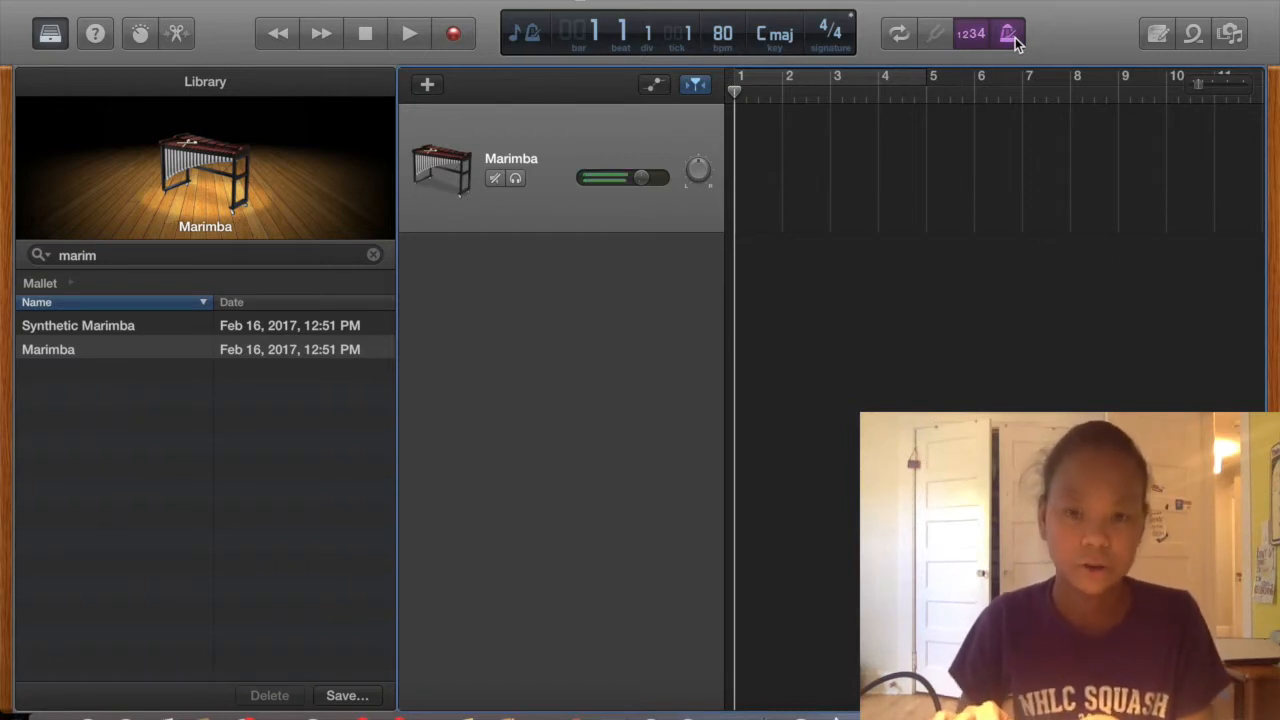
pyautogui.press('a')
pyautogui.press('d')
pyautogui.press('g')
pyautogui.press('j')
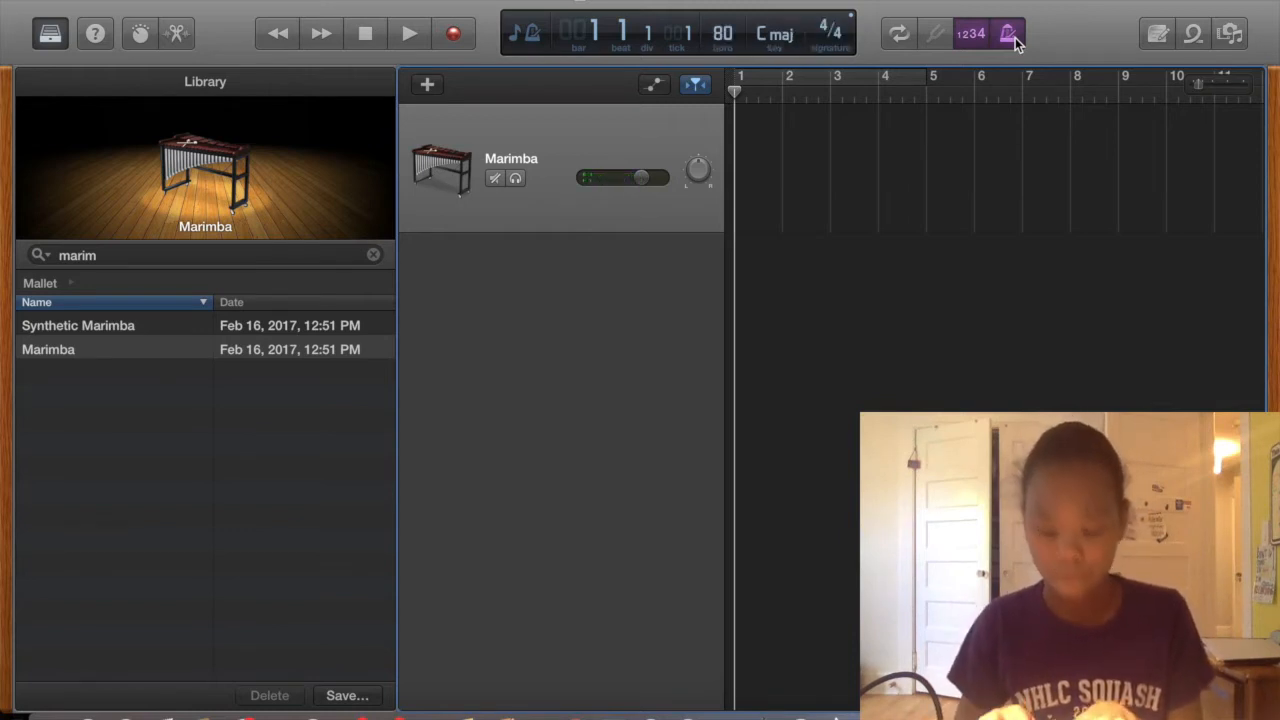
pyautogui.press('a')
pyautogui.press('d')
pyautogui.press('g')
pyautogui.press('h')
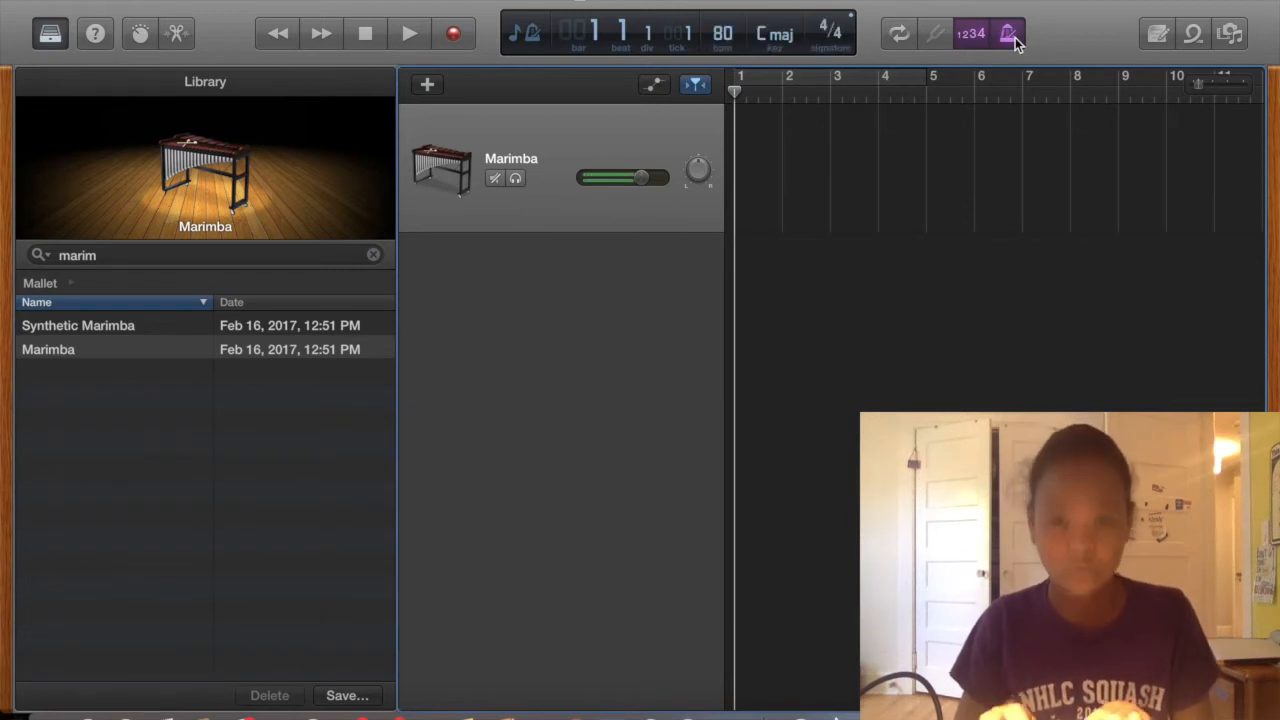
pyautogui.press('a')
pyautogui.press('d')
pyautogui.press('g')
pyautogui.press('h')
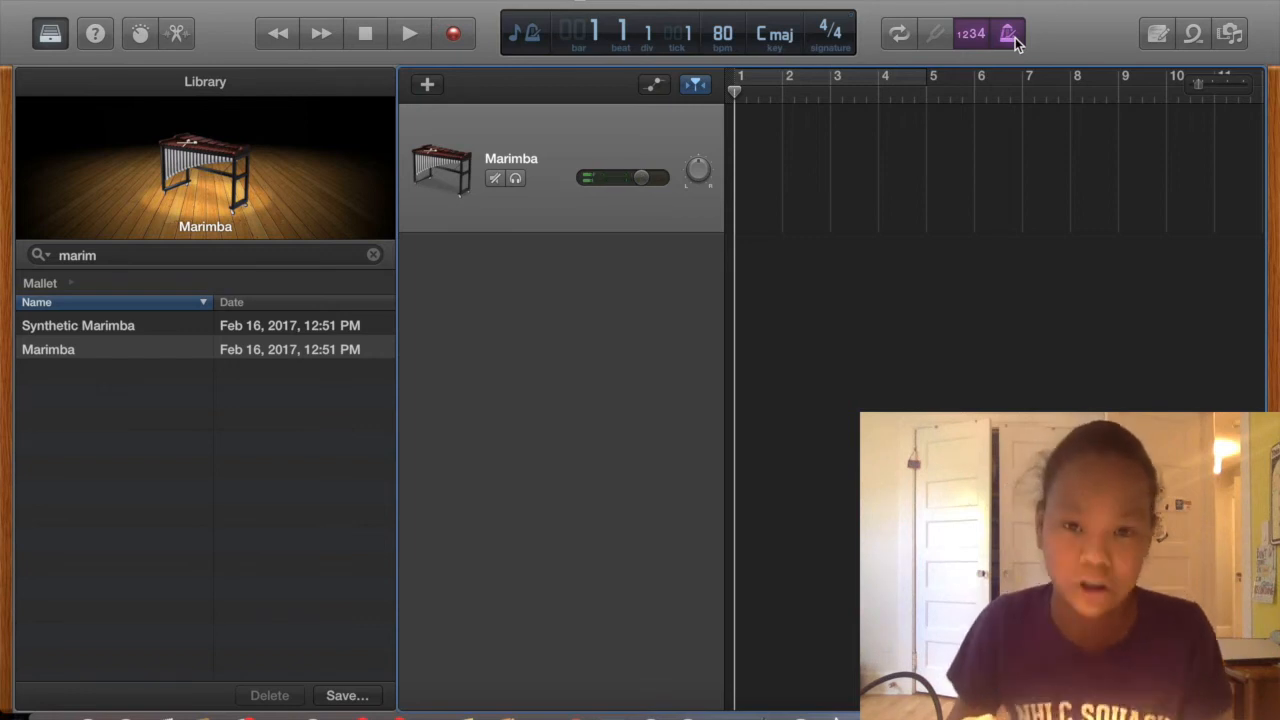
pyautogui.press('a')
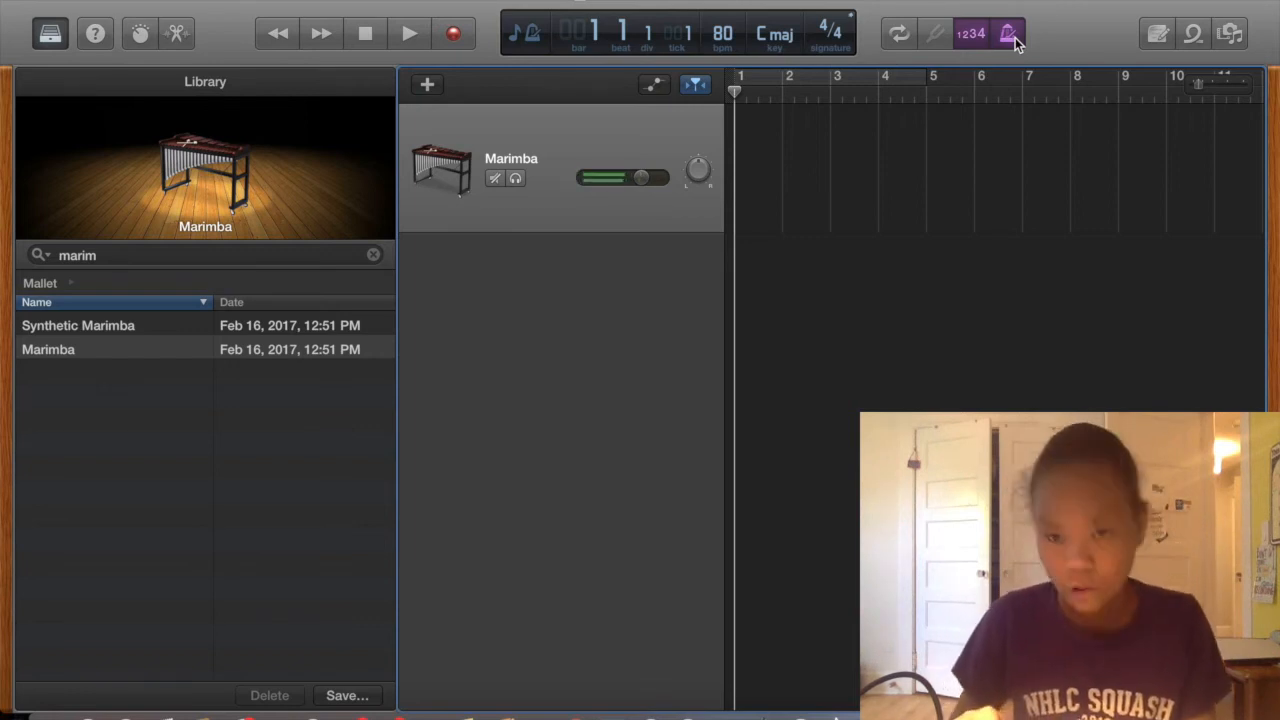
pyautogui.press('a')
pyautogui.press('d')
pyautogui.press('g')
pyautogui.press('j')
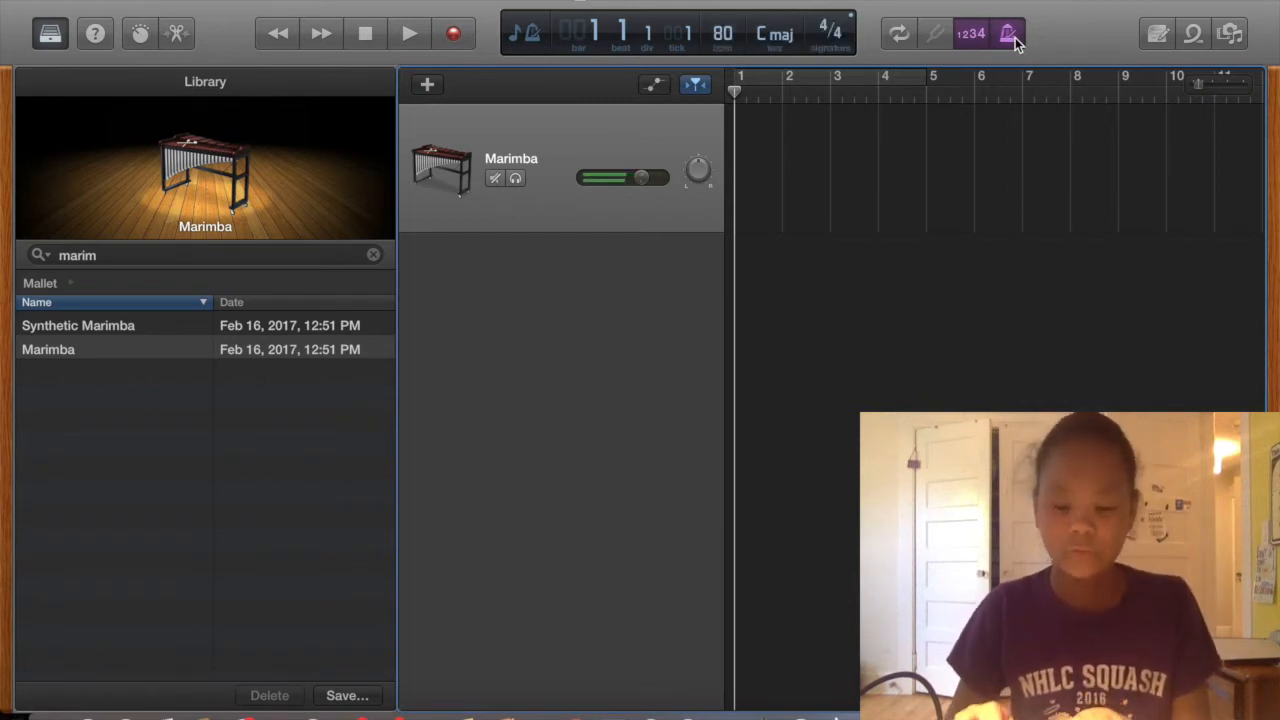
pyautogui.press('a')
pyautogui.press('d')
pyautogui.press('g')
pyautogui.press('j')
pyautogui.press('a')
pyautogui.press('d')
pyautogui.press('g')
pyautogui.press('h')
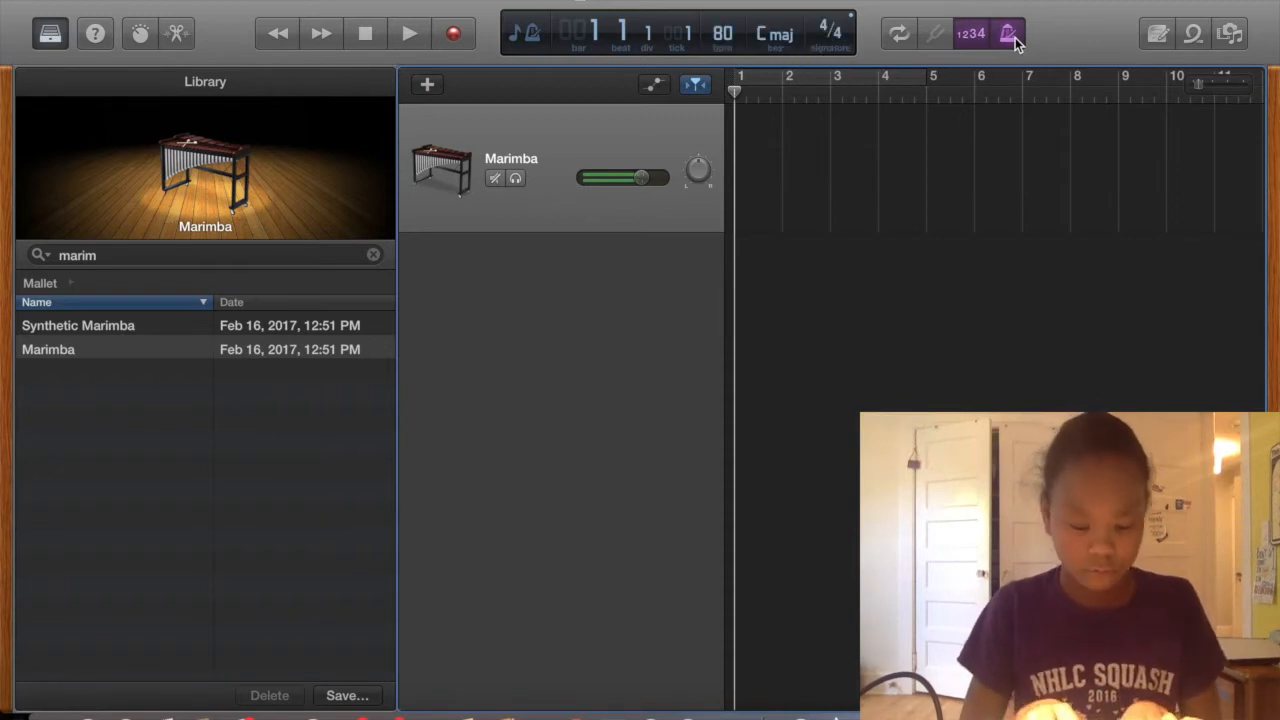
pyautogui.press('g')
pyautogui.press('j')
pyautogui.press('l')
pyautogui.press('d')
pyautogui.press('f')
pyautogui.press('h')
pyautogui.press('k')
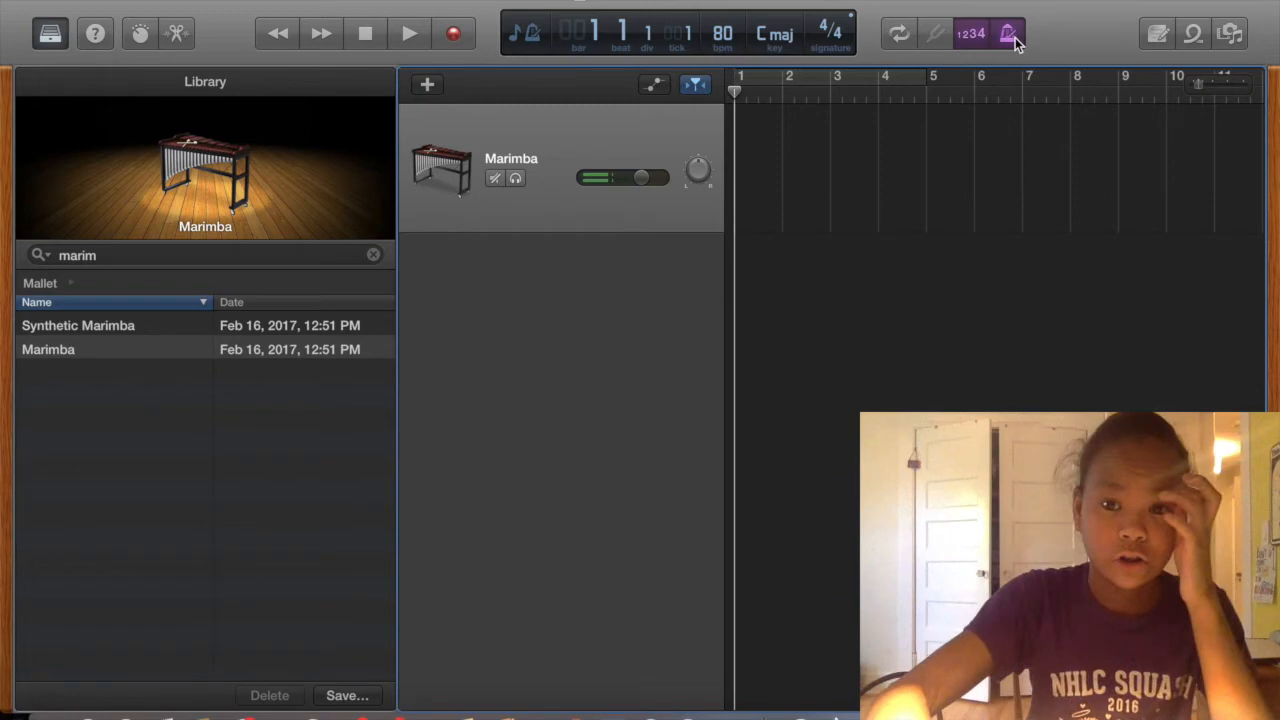
# Turn on the cycle range over bars 1 to 4 and record the chord progression on the Marimba track
pyautogui.press('c')
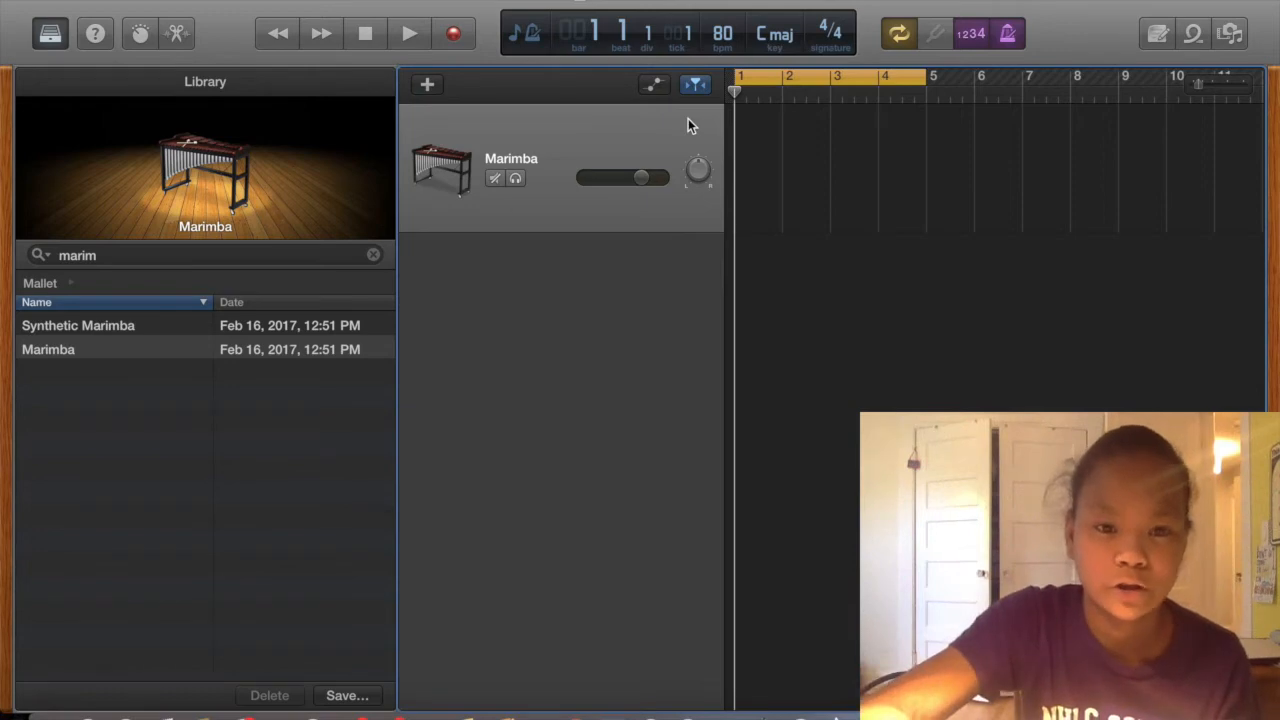
pyautogui.press('r')
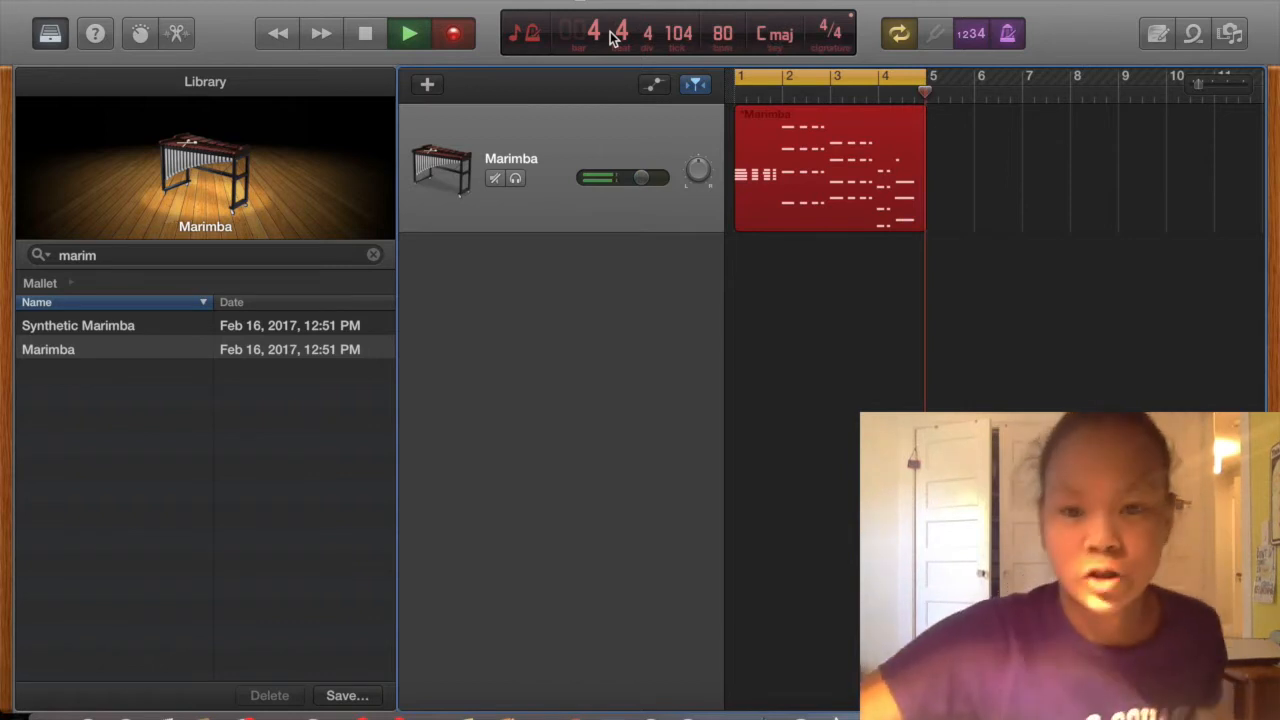
pyautogui.press('space')
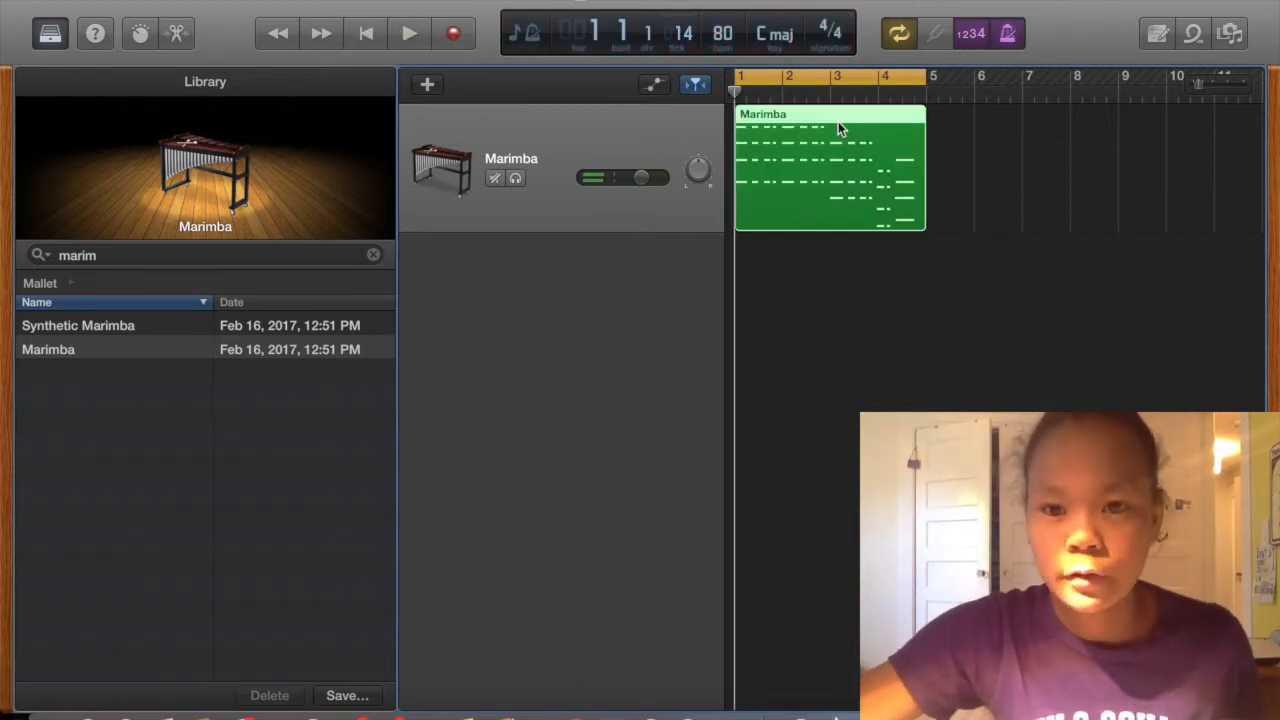
pyautogui.click(866, 124)
pyautogui.click(866, 123)
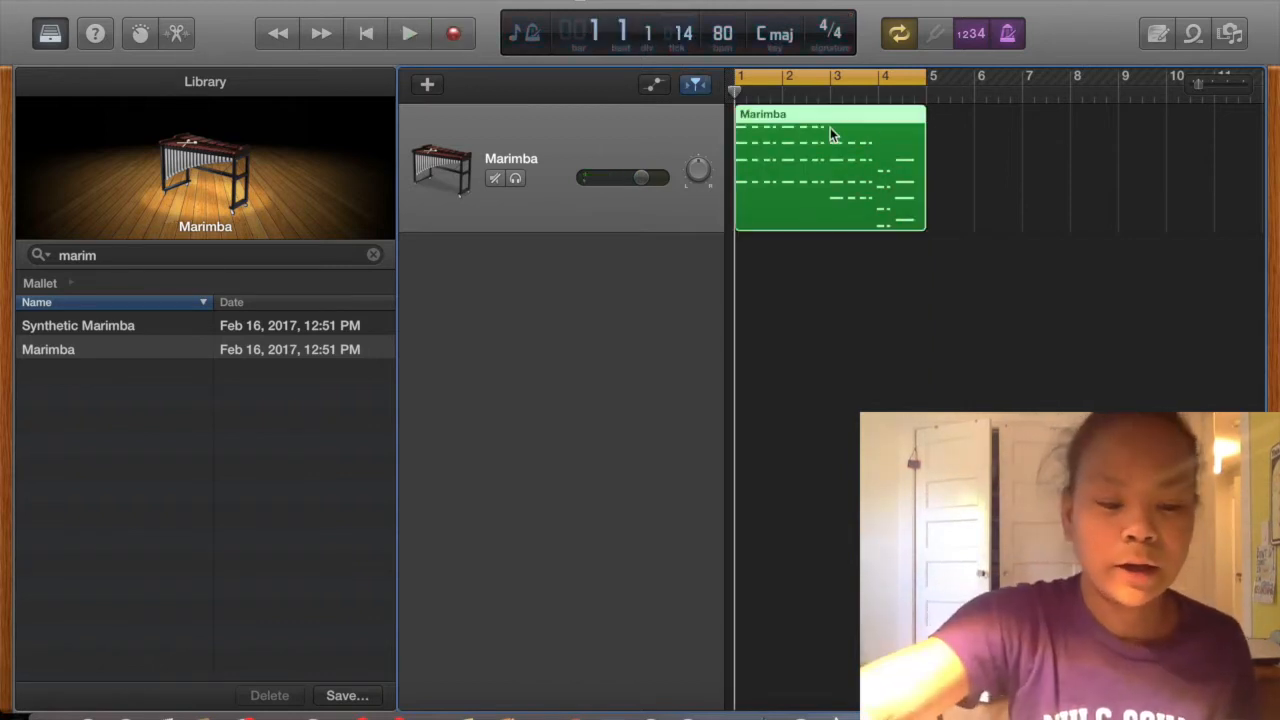
pyautogui.scroll(10, 830, 134)
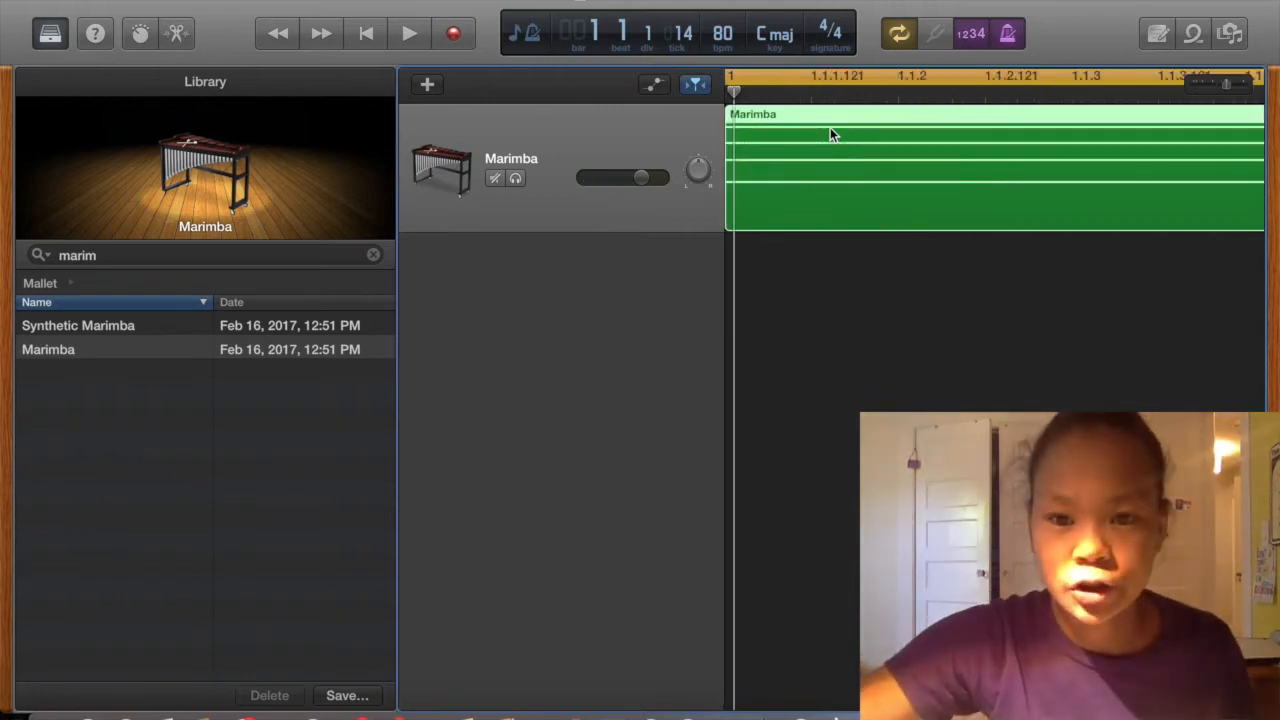
pyautogui.scroll(-10, 830, 127)
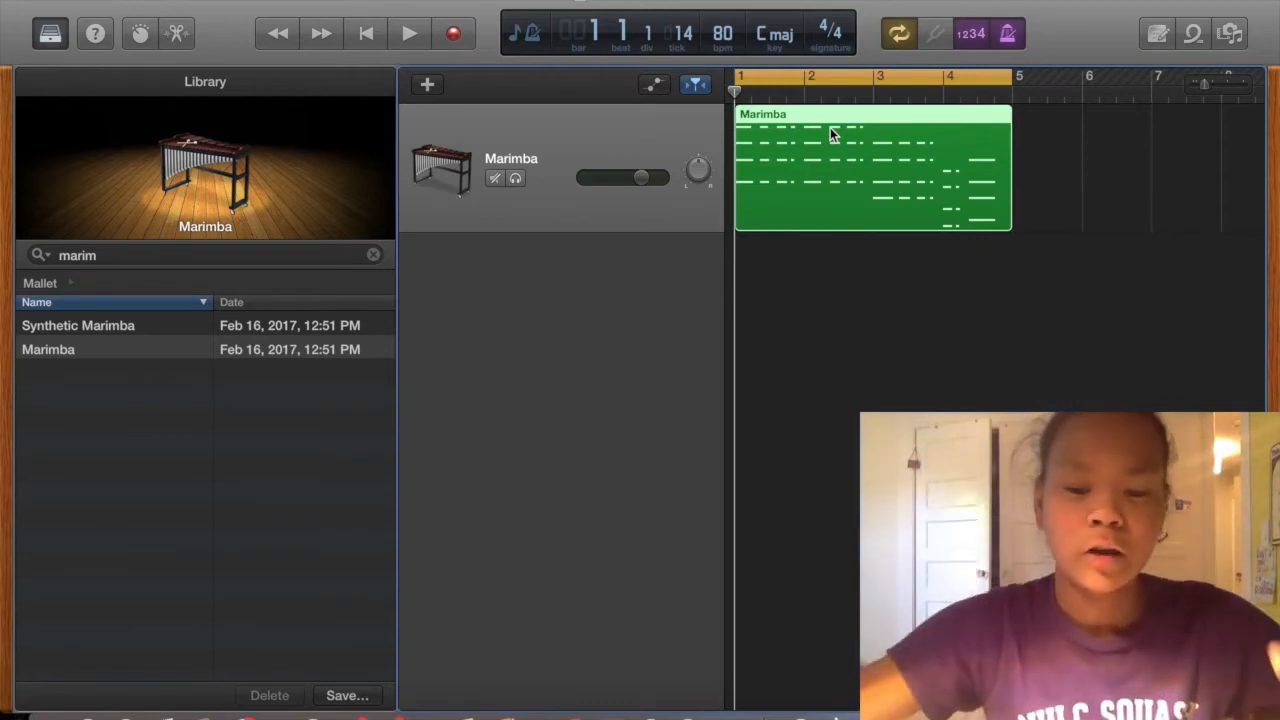
# Play back the recorded Marimba chord region and raise the system volume while listening
pyautogui.press('space')
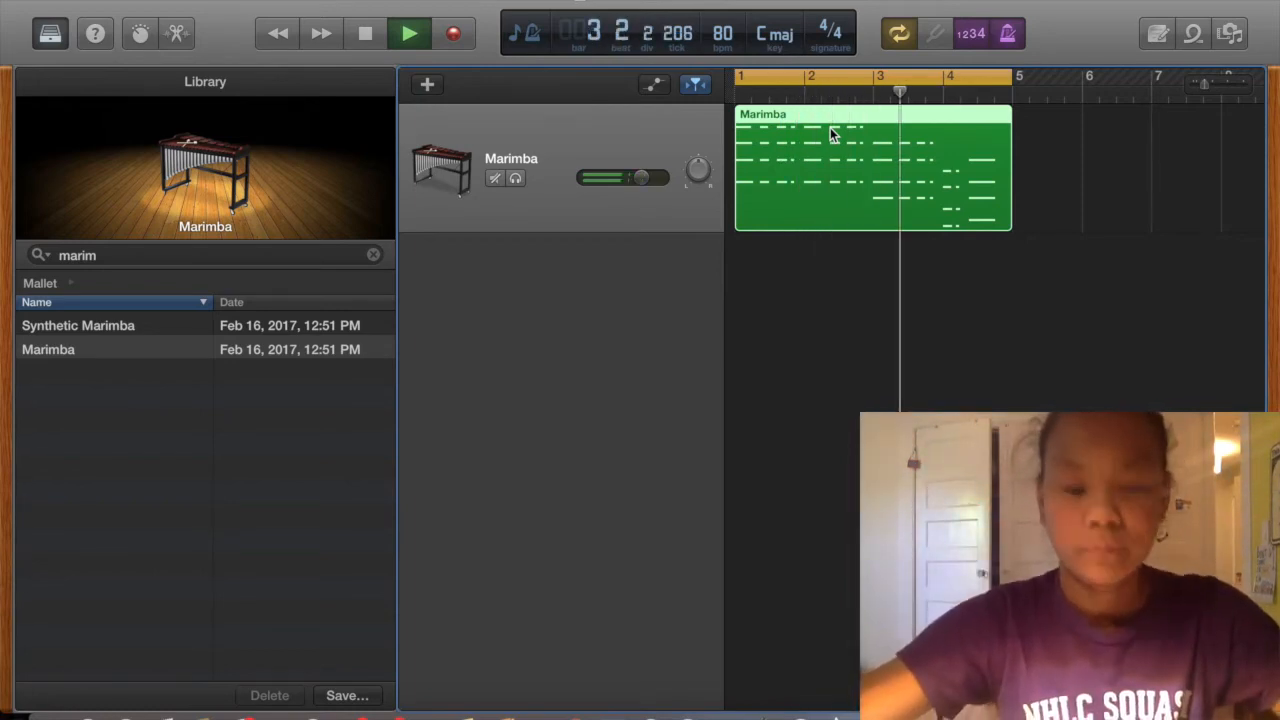
pyautogui.press('XF86AudioRaiseVolume')
pyautogui.press('XF86AudioRaiseVolume')
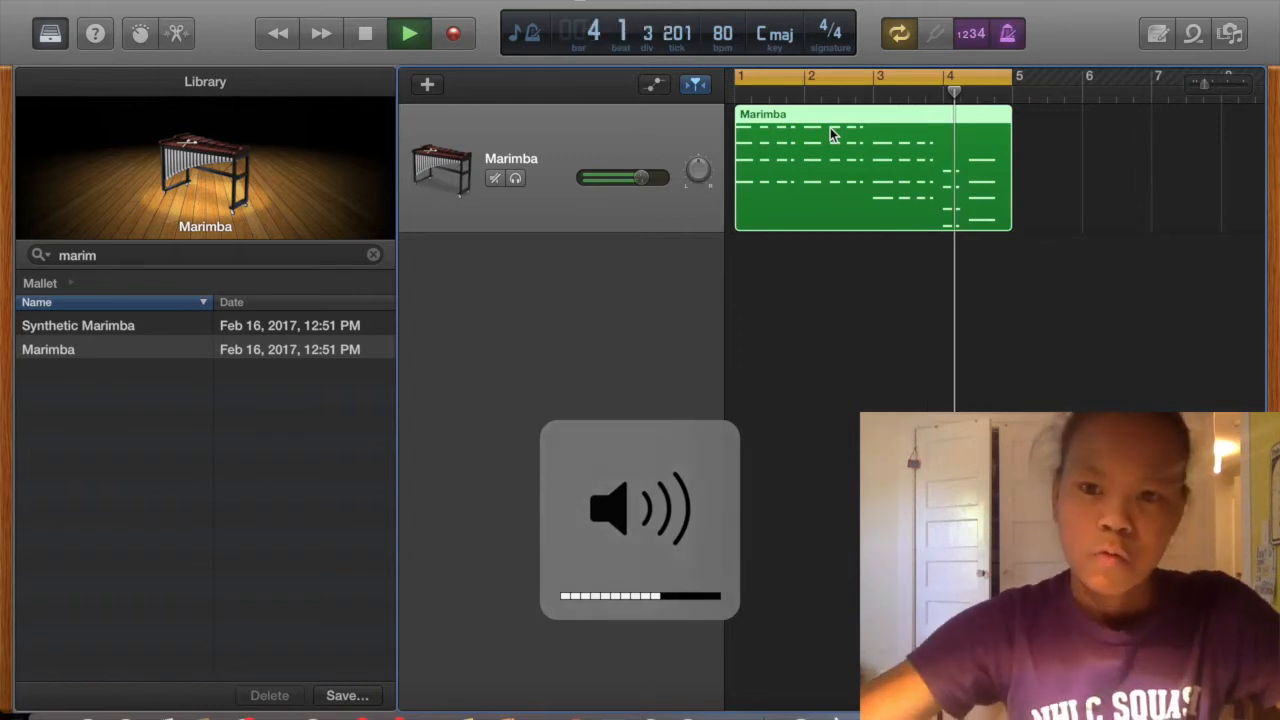
pyautogui.hscroll(1, 830, 127)
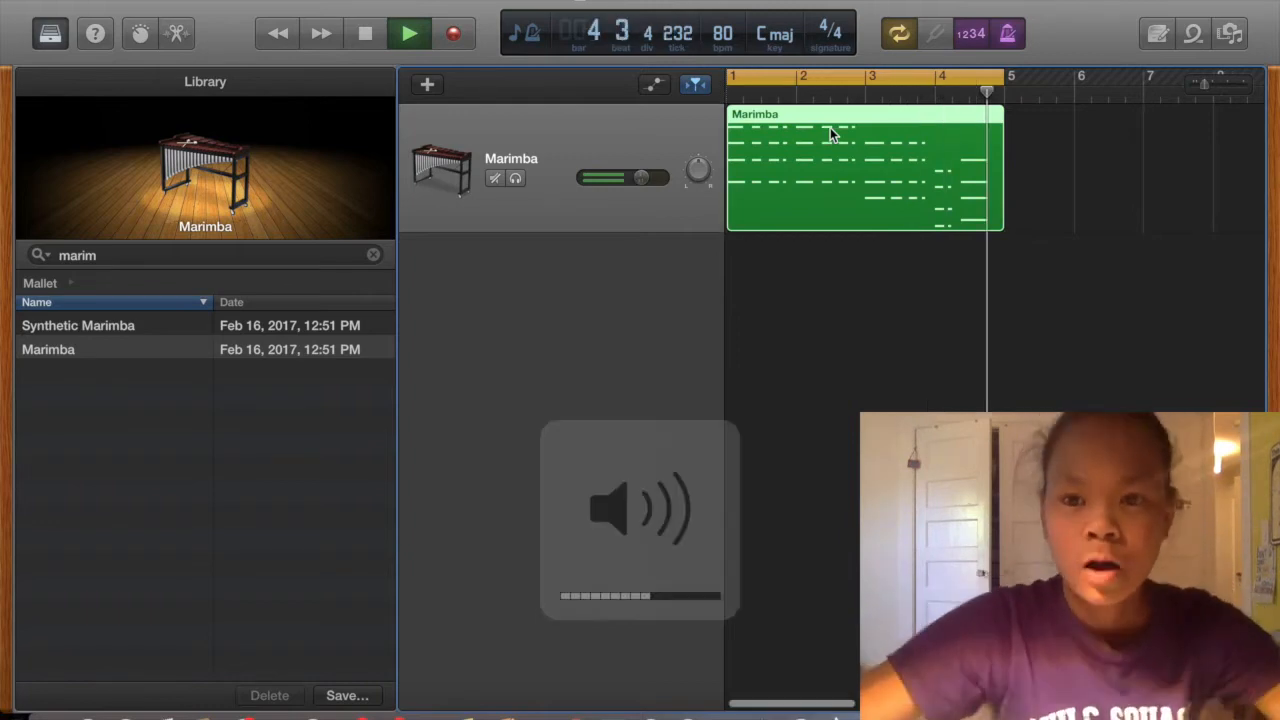
pyautogui.hscroll(-1, 845, 160)
pyautogui.press('space')
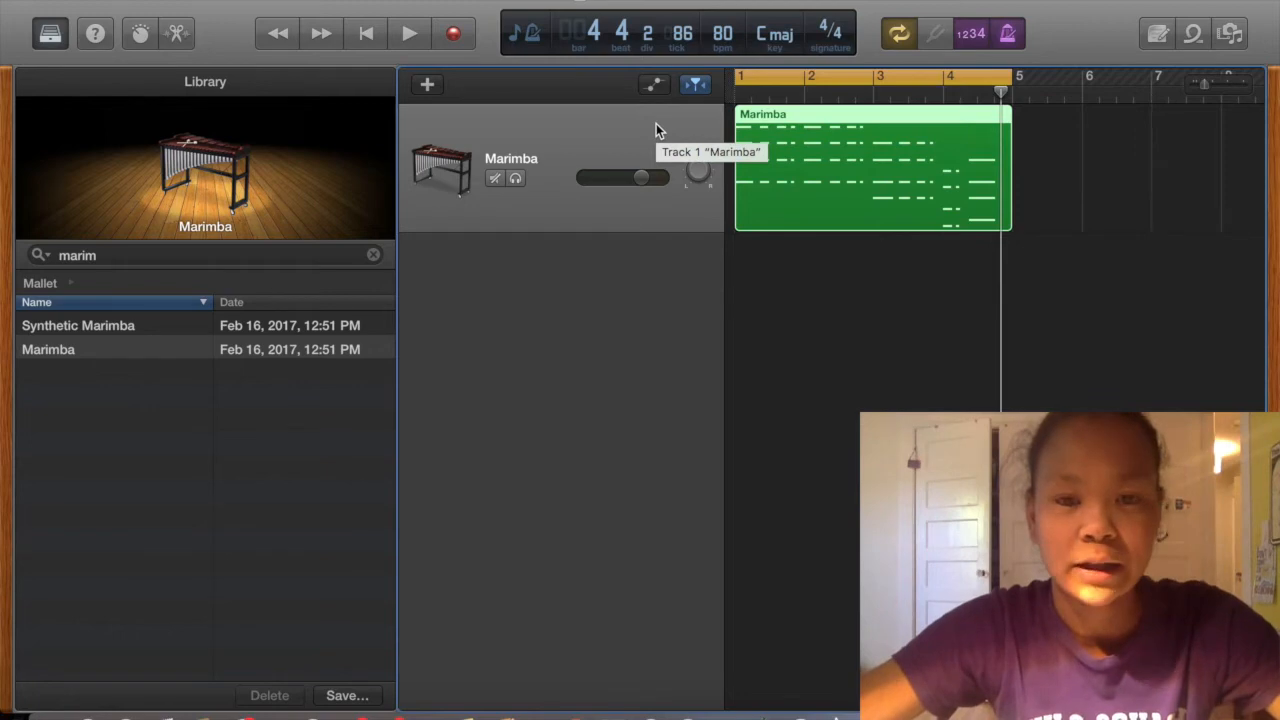
# Duplicate the Marimba track and record a single-note arpeggio part on the new track over bars 1 and 2
pyautogui.press('super+d')
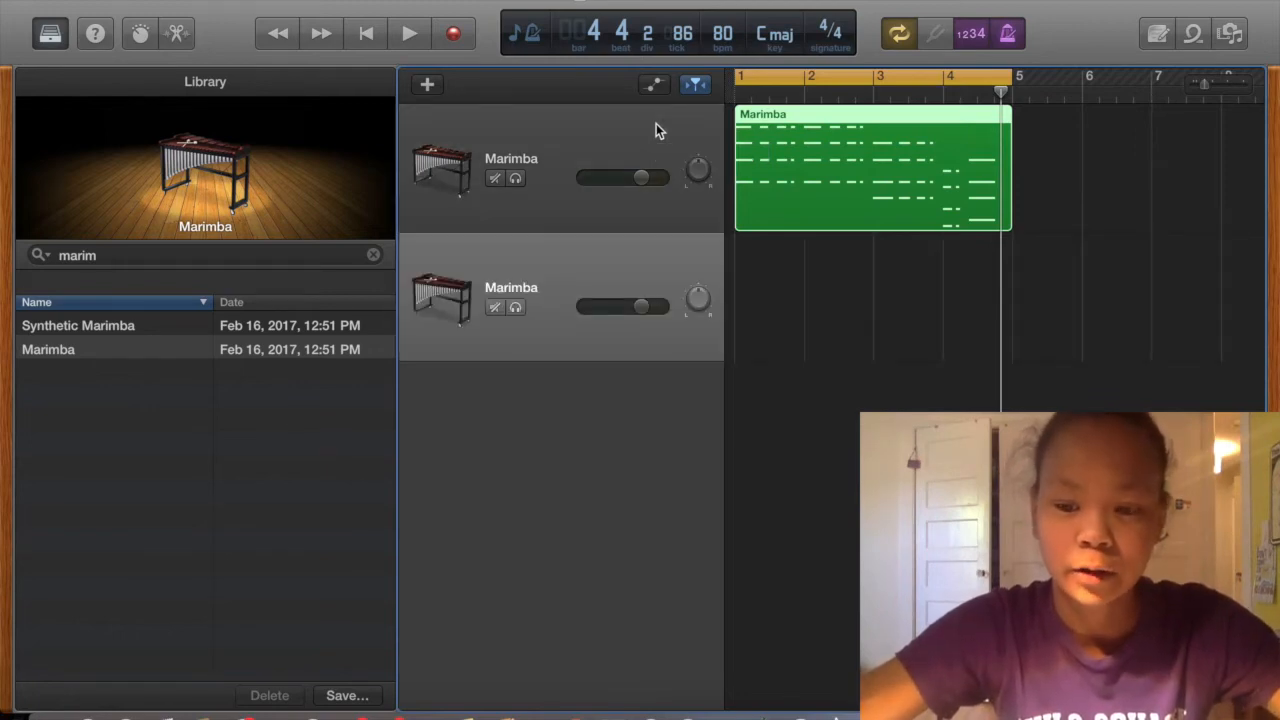
pyautogui.press('Return')
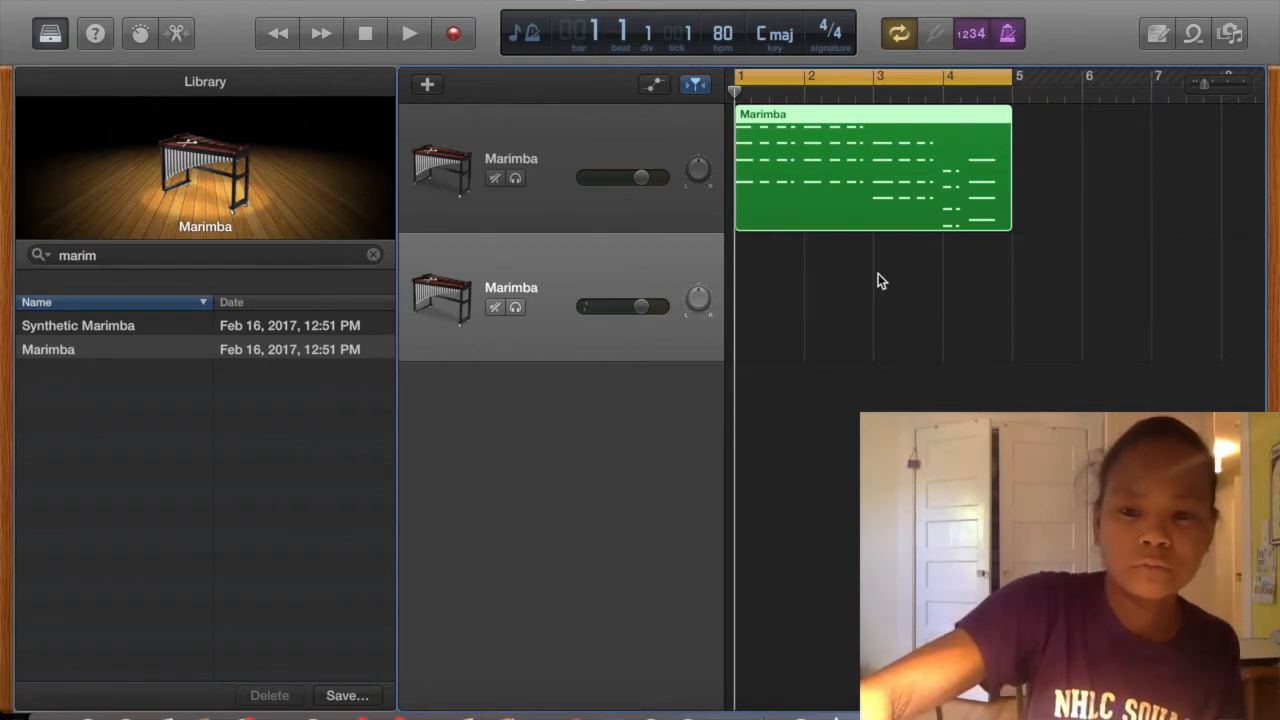
pyautogui.press('r')
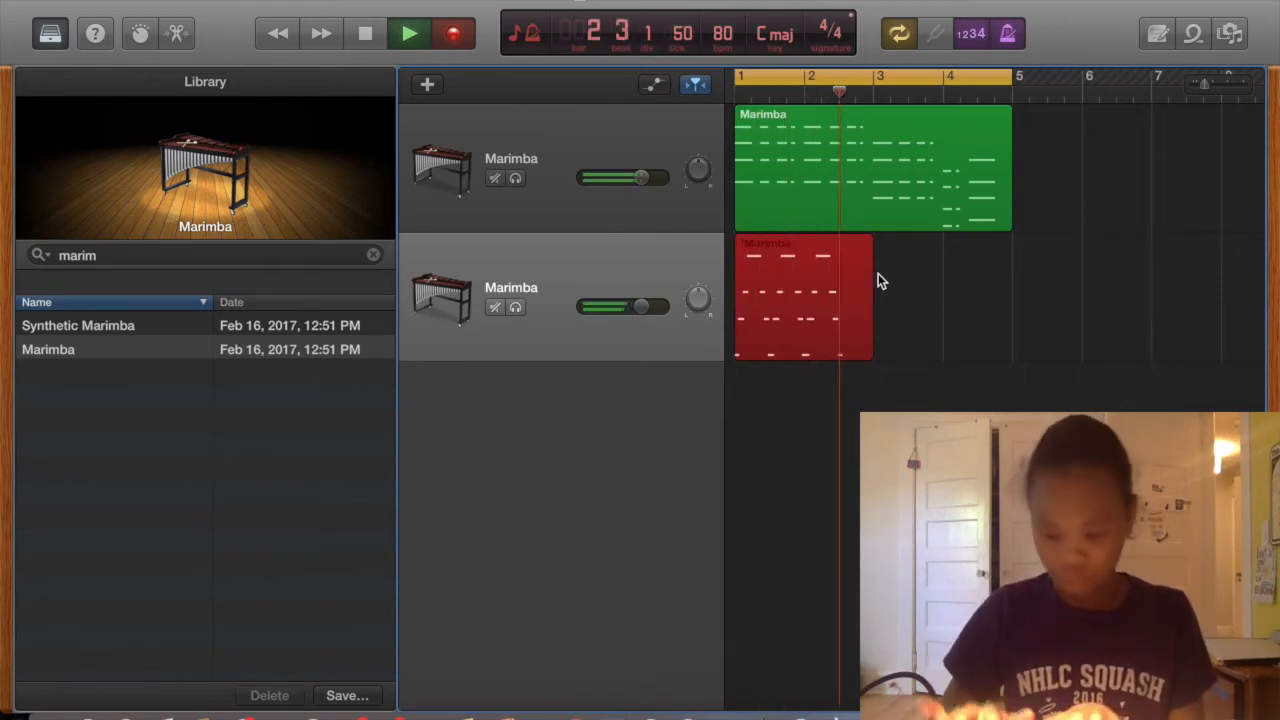
pyautogui.press('space')
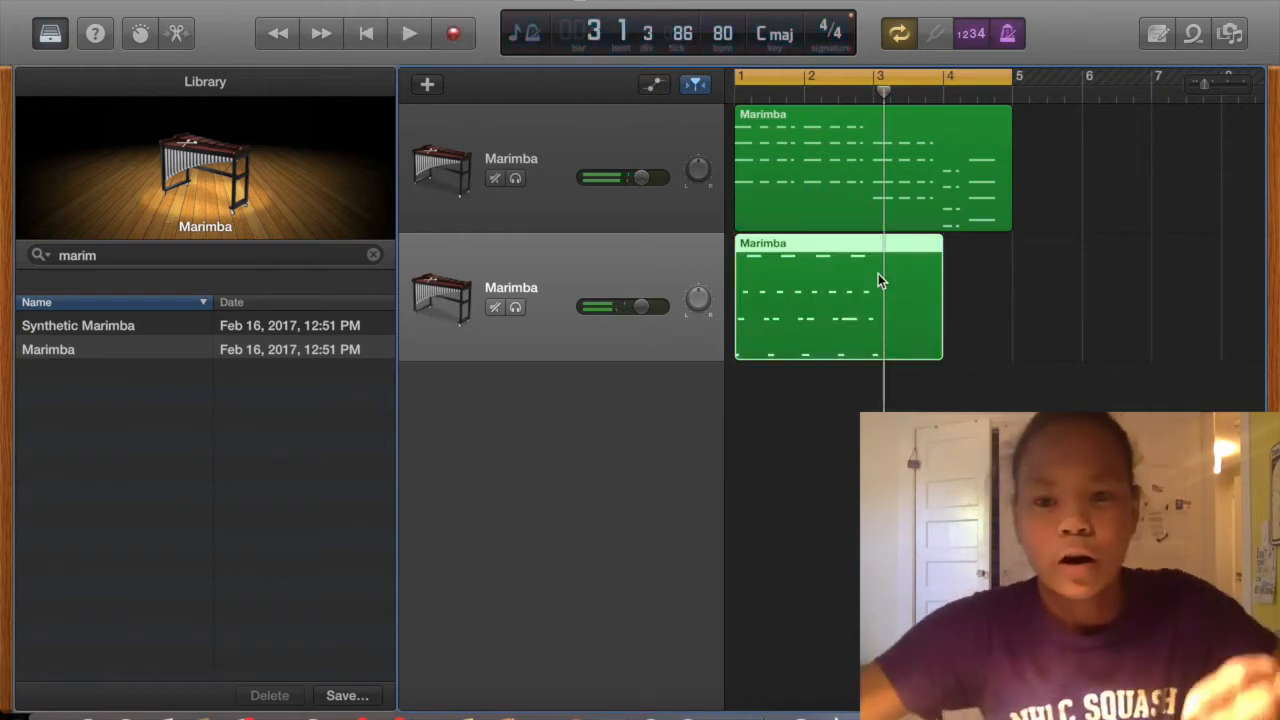
# Trim the end of the second track's region to bar 3 for a two-bar length, listening to it between adjustments
pyautogui.moveTo(940, 314); pyautogui.dragTo(882, 305)
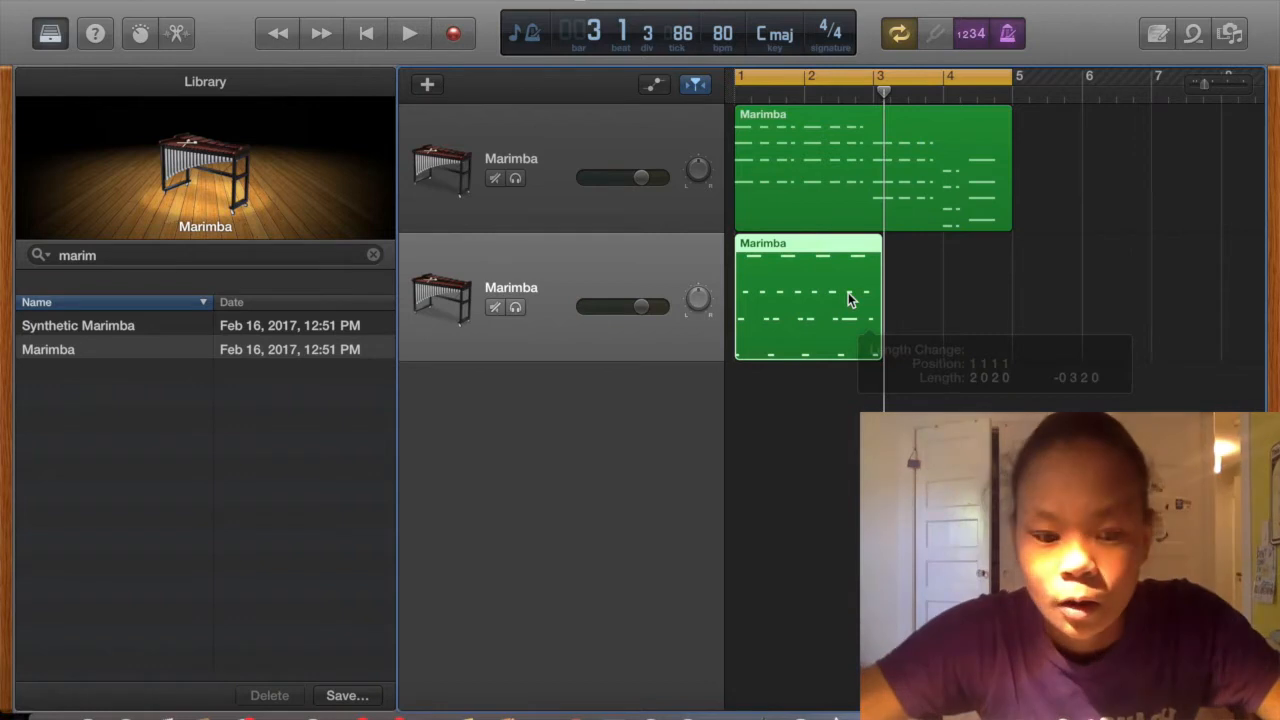
pyautogui.press('Return')
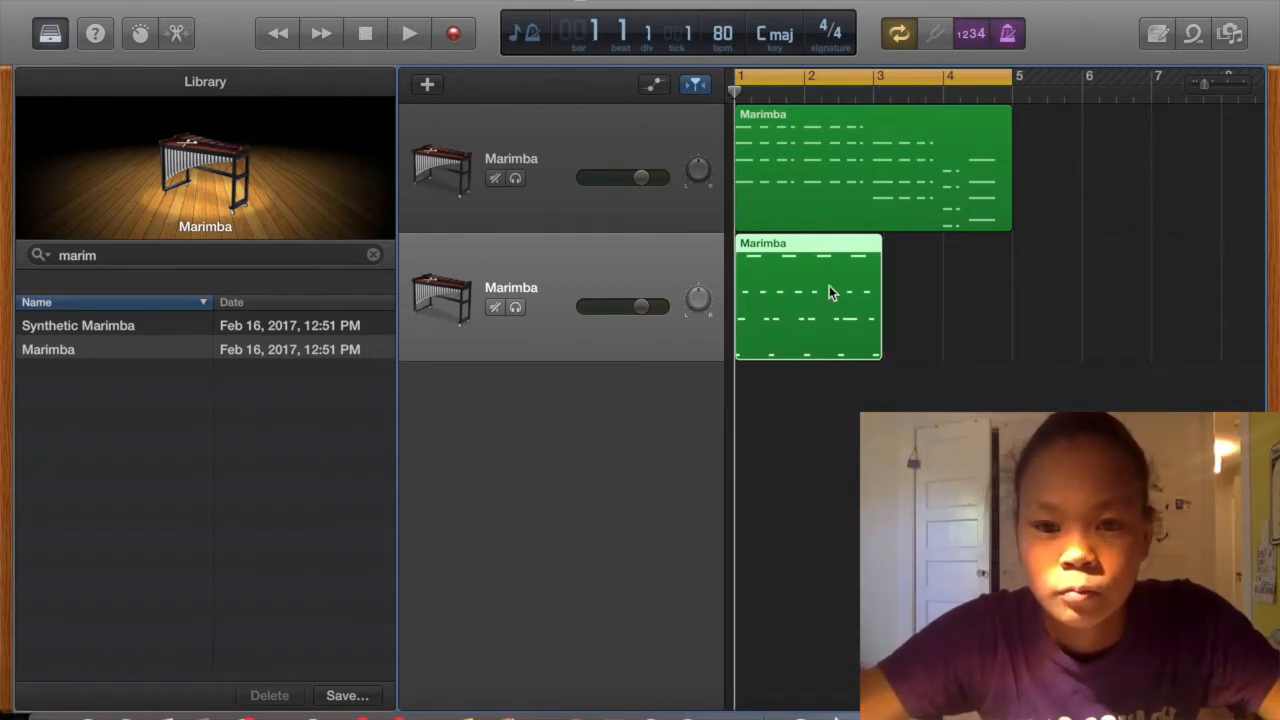
pyautogui.press('space')
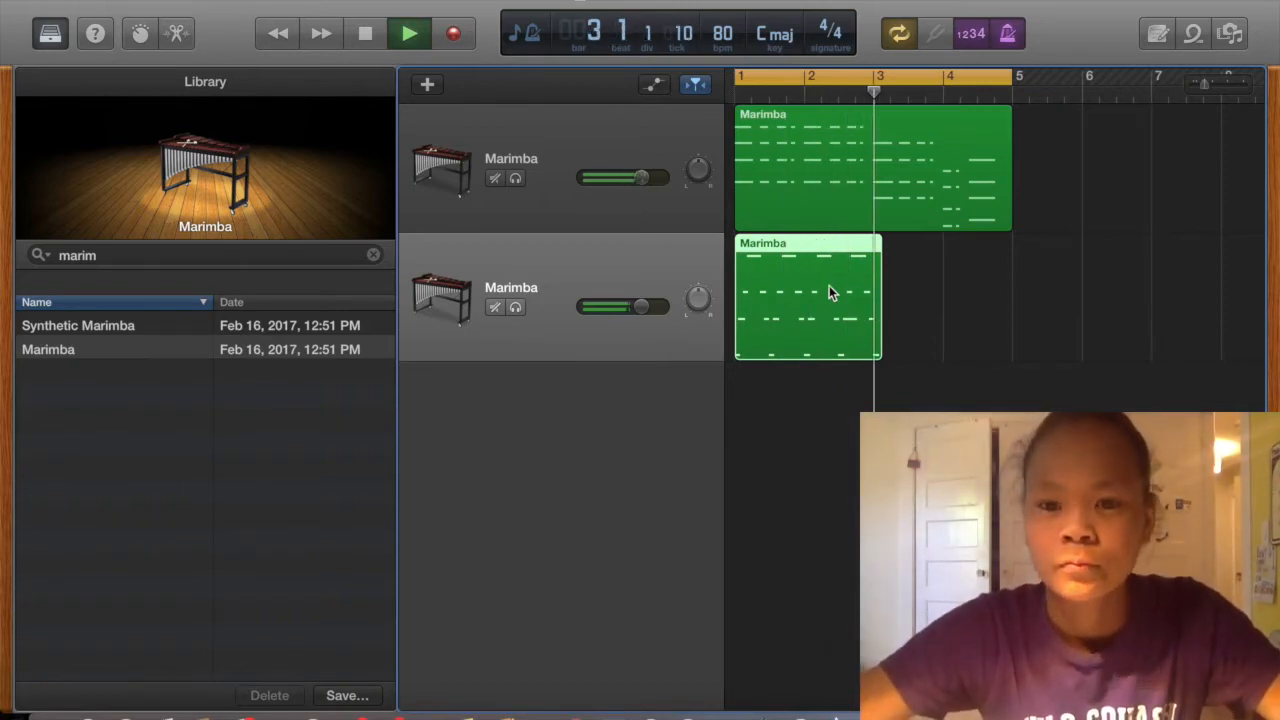
pyautogui.press('space')
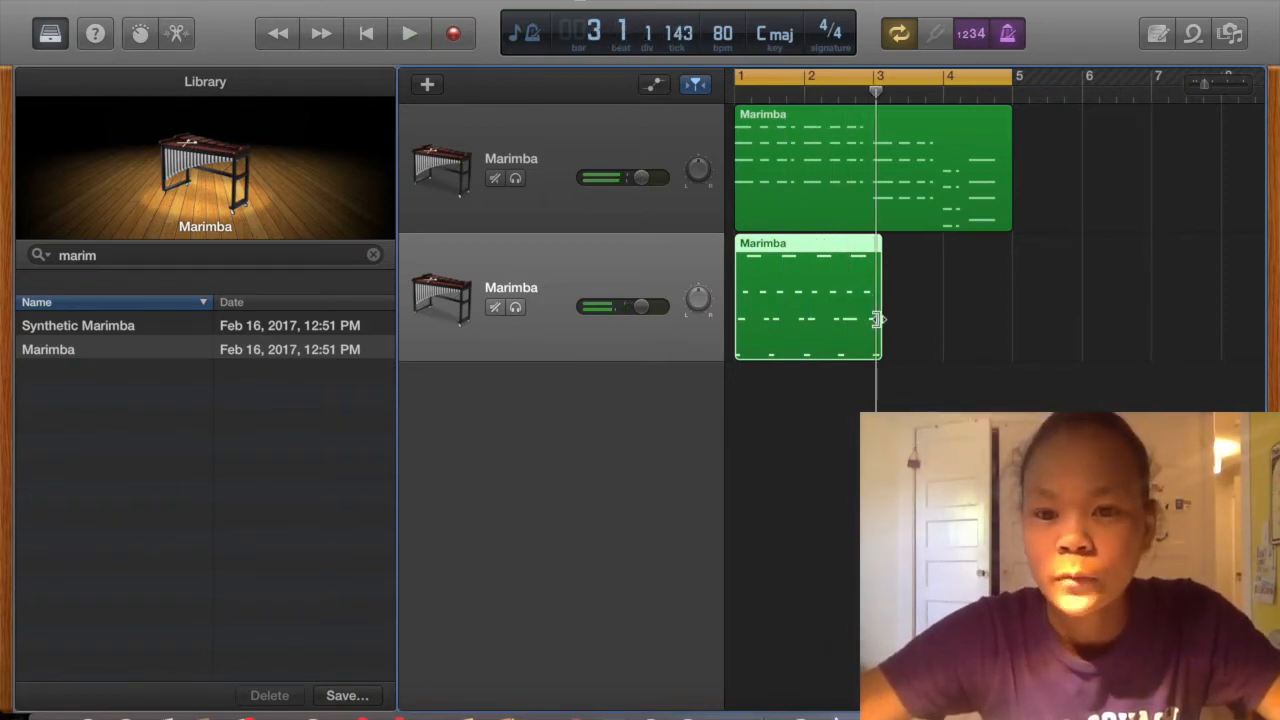
pyautogui.scroll(3, 880, 325)
pyautogui.moveTo(888, 327); pyautogui.dragTo(870, 336)
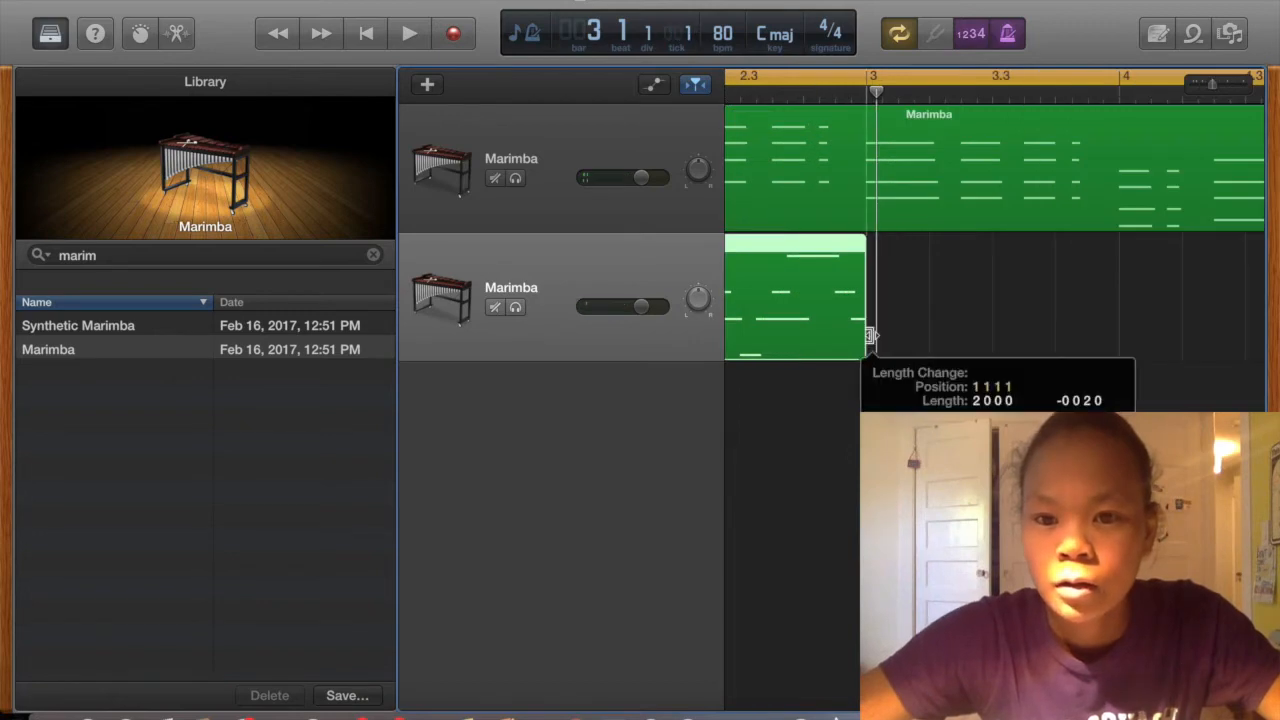
pyautogui.scroll(-5, 872, 338)
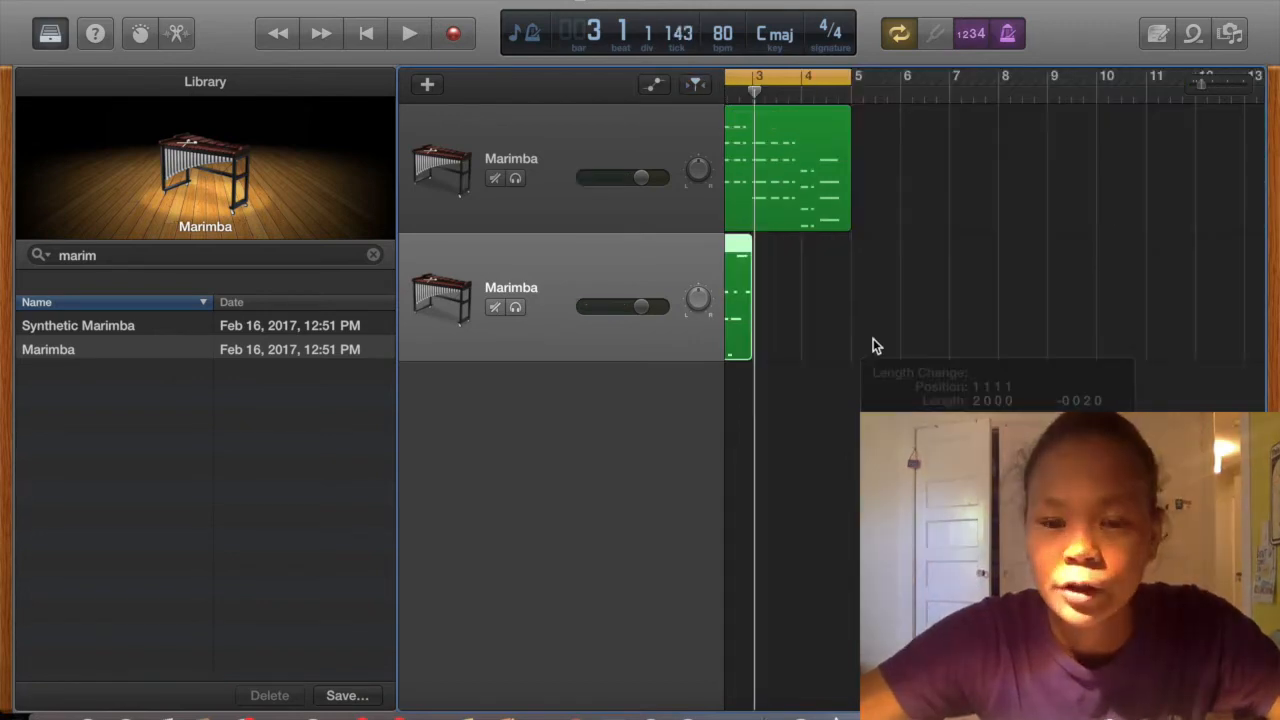
pyautogui.hscroll(-3, 873, 338)
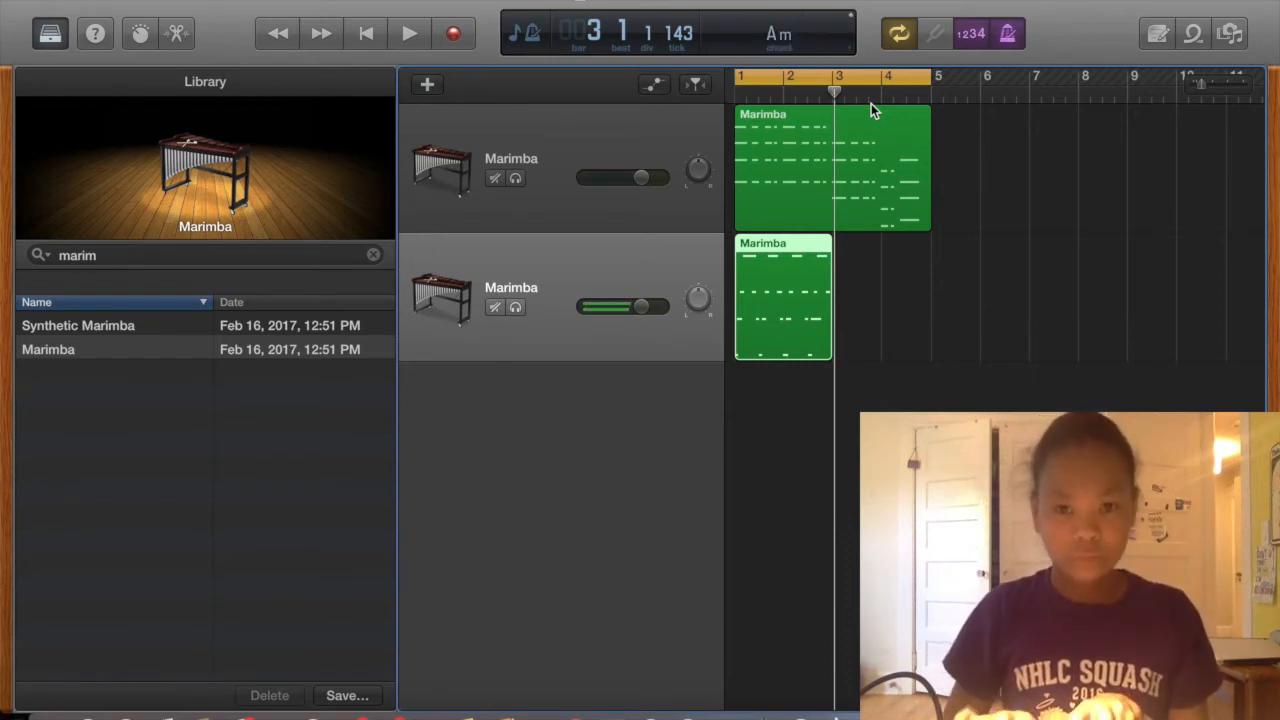
# Record the arpeggio part for bar 3 on the second Marimba track
pyautogui.press('r')
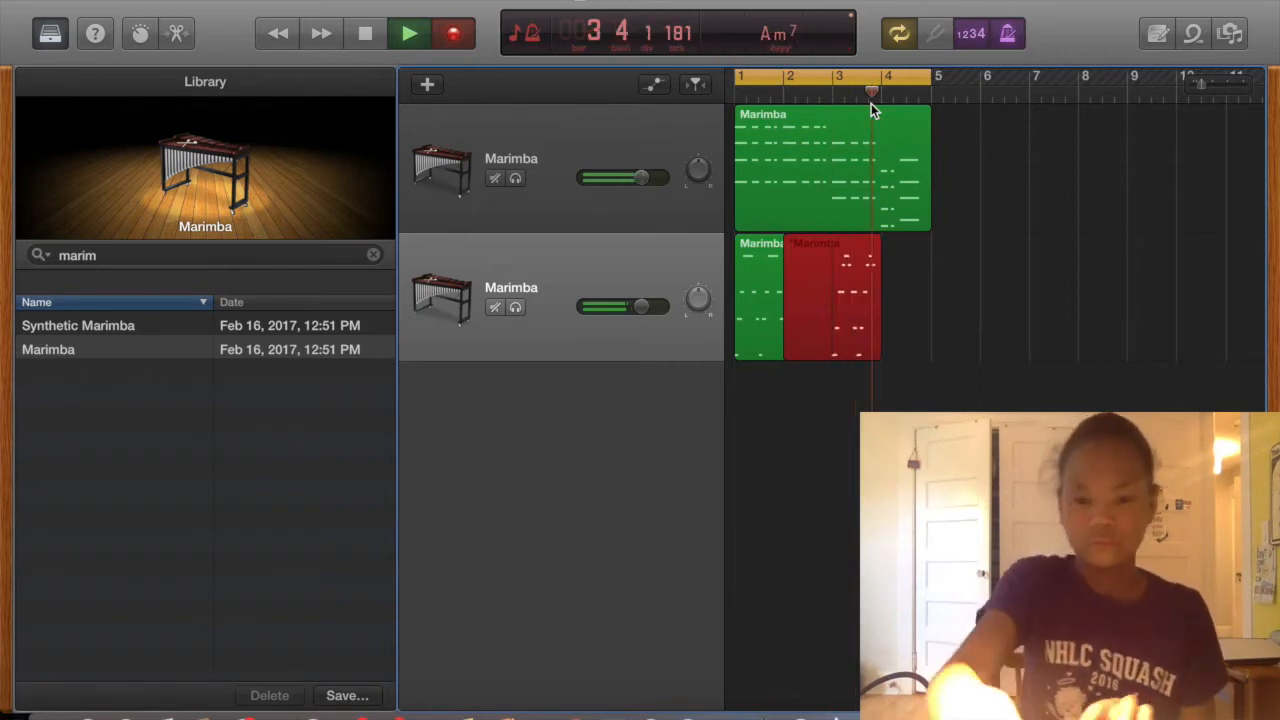
pyautogui.press('space')
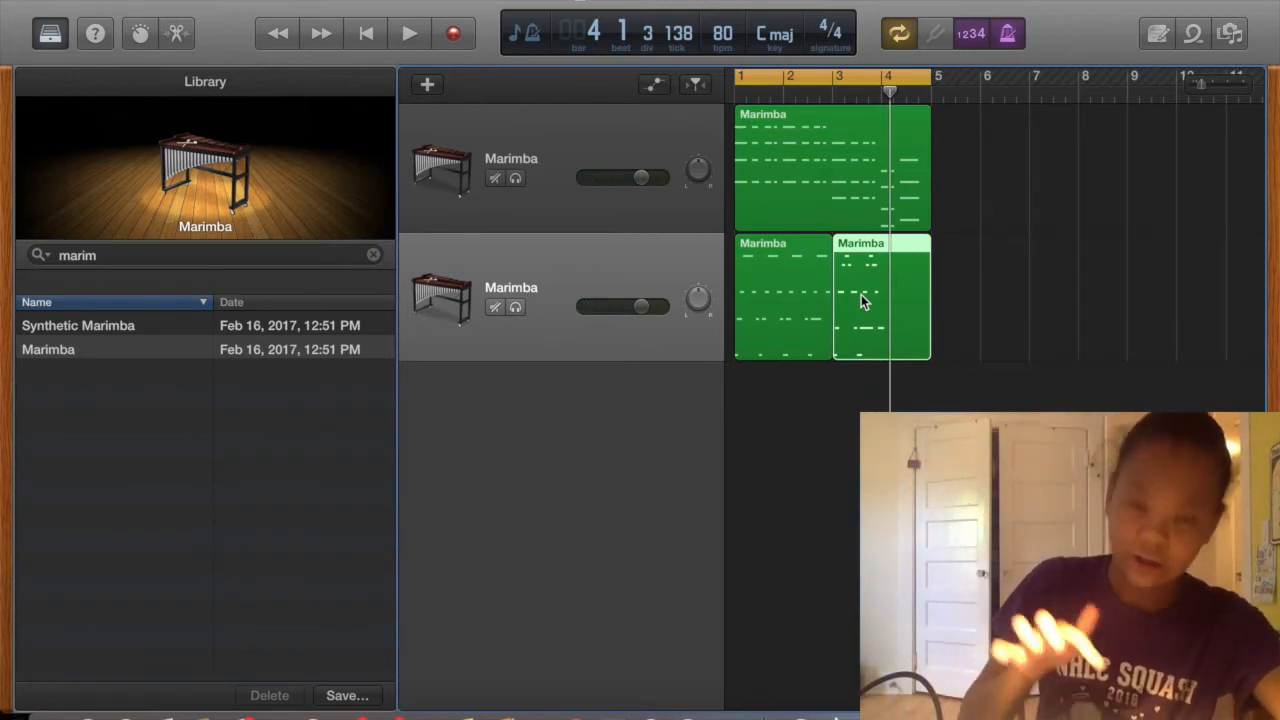
# Trim the end of the newly recorded bar 3 region back to exactly the start of bar 4
pyautogui.moveTo(929, 320); pyautogui.dragTo(886, 327)
pyautogui.press('super+Right')
pyautogui.press('super+Right')
pyautogui.press('super+Right')
pyautogui.press('super+Right')
pyautogui.press('super+Right')
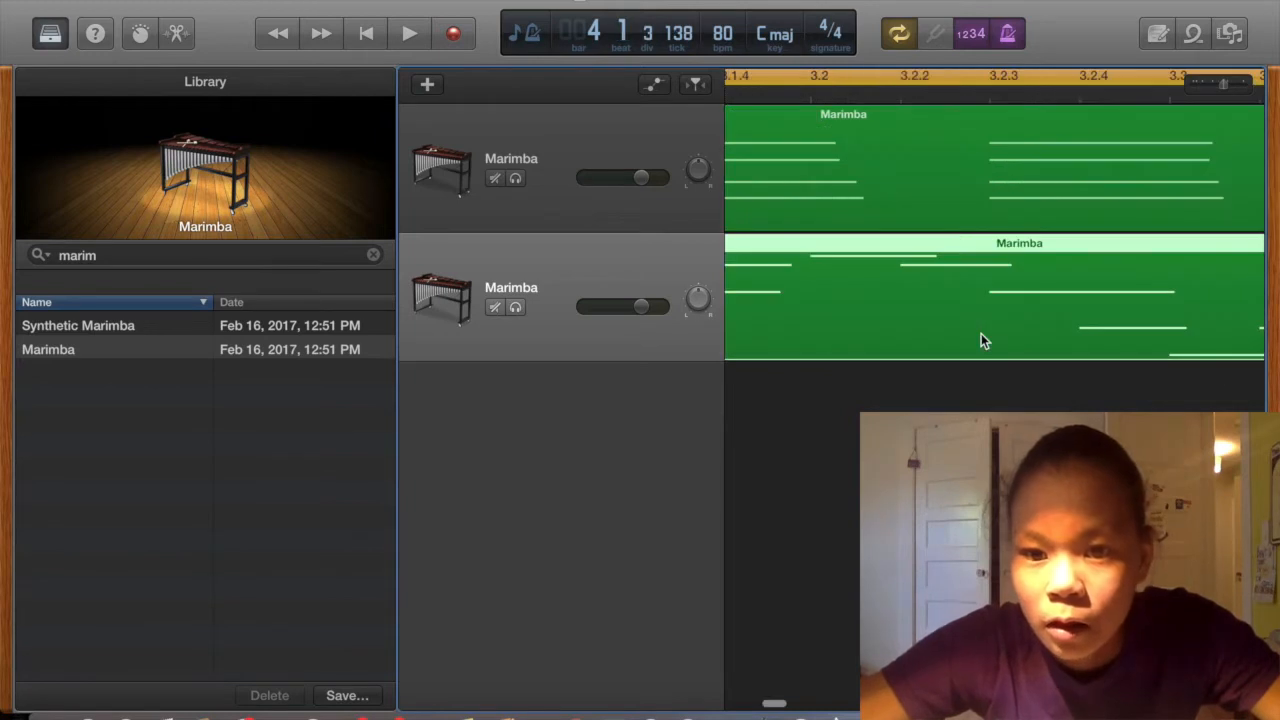
pyautogui.press('super+Left')
pyautogui.press('super+Left')
pyautogui.press('super+Left')
pyautogui.press('super+Left')
pyautogui.press('super+Left')
pyautogui.press('super+Right')
pyautogui.press('super+Right')
pyautogui.press('super+Right')
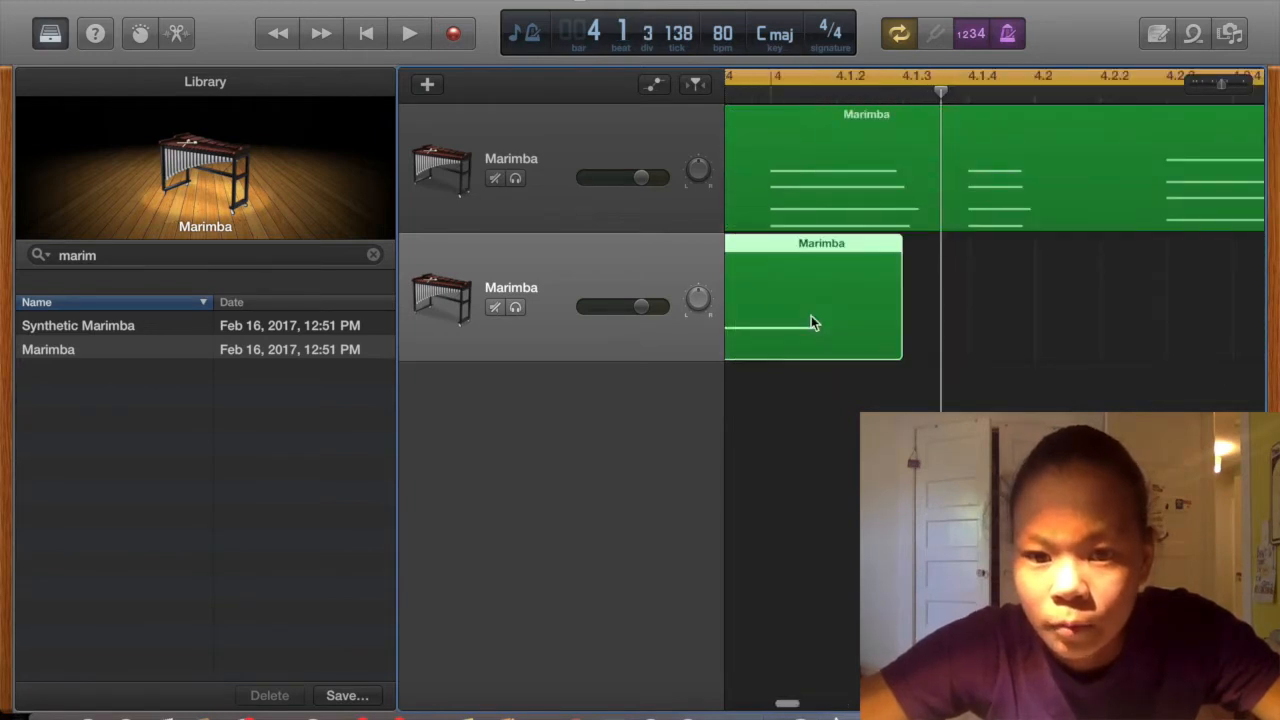
pyautogui.hscroll(-2, 894, 331)
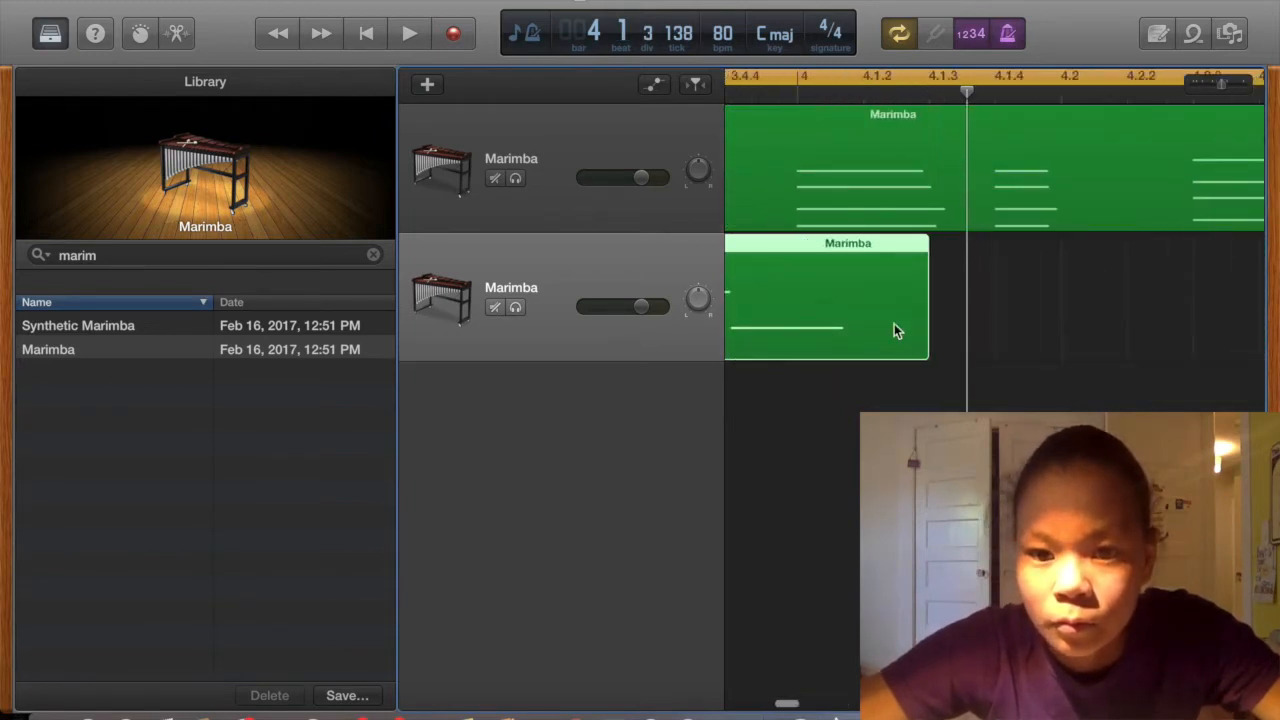
pyautogui.moveTo(926, 324); pyautogui.dragTo(795, 324)
pyautogui.press('super+Left')
pyautogui.press('super+Left')
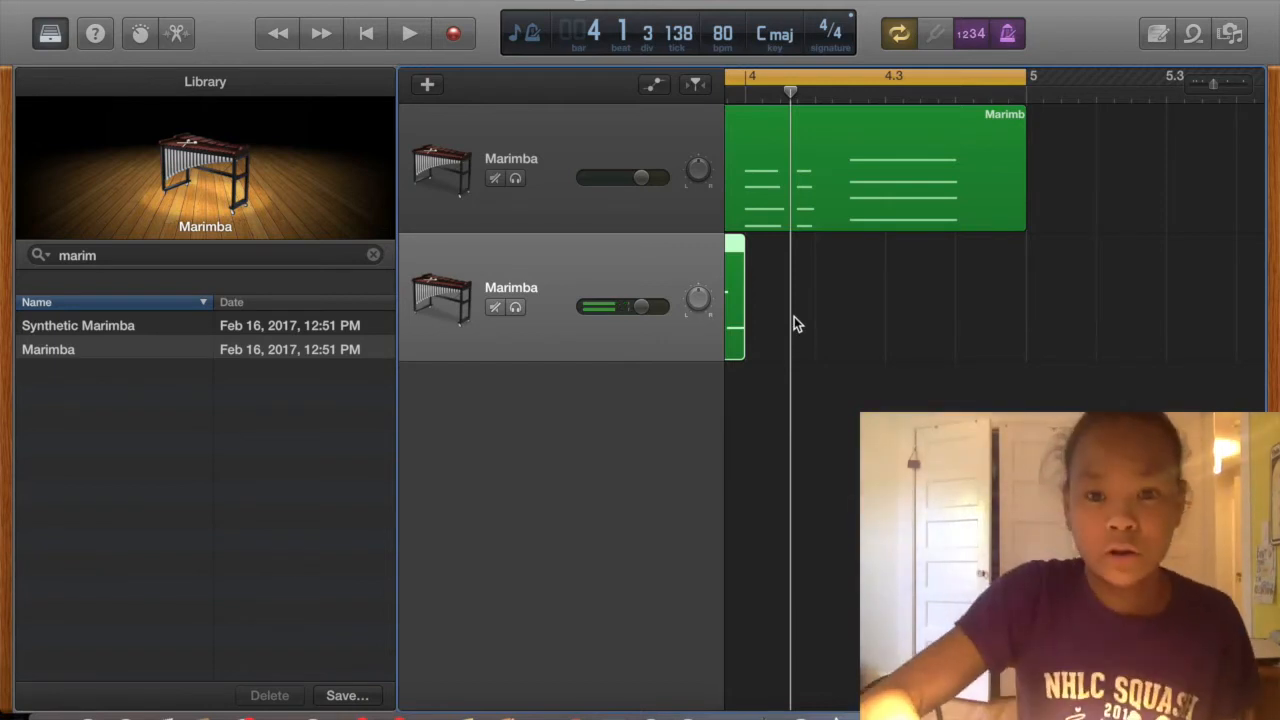
# Place the playhead at bar 4 and record the arpeggio part for the last bar on the second Marimba track
pyautogui.click(743, 94)
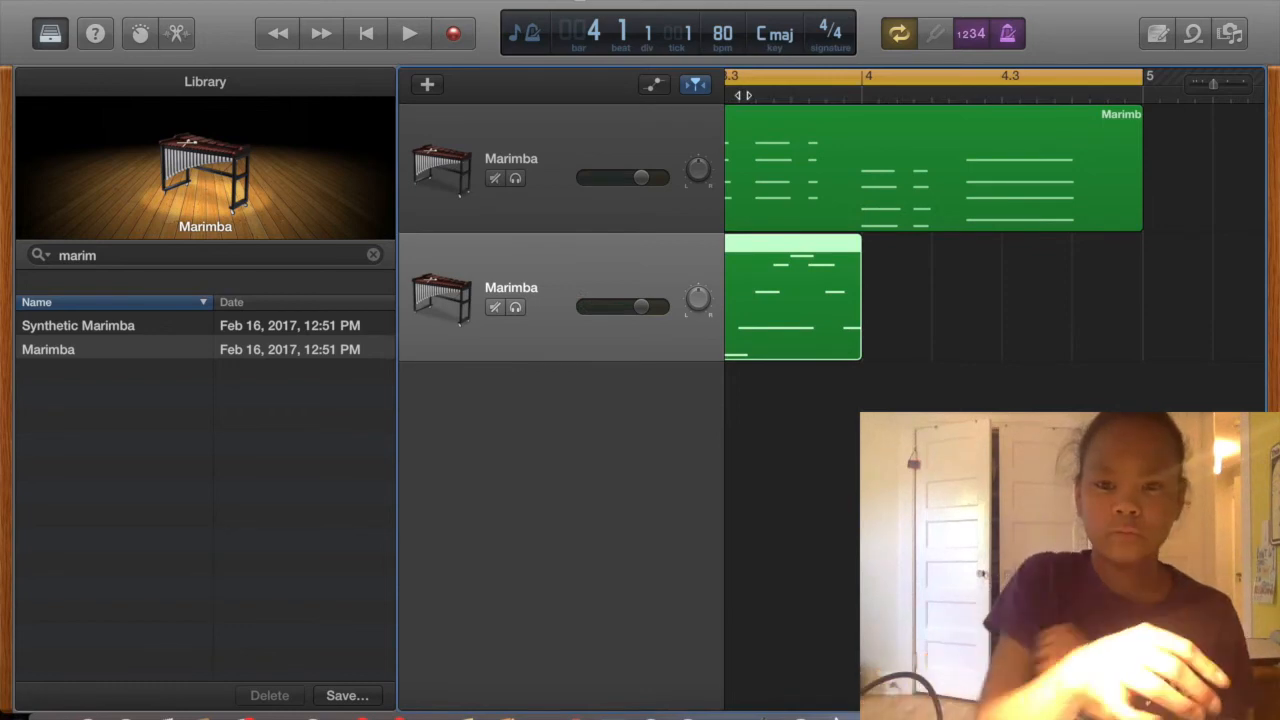
pyautogui.press('space')
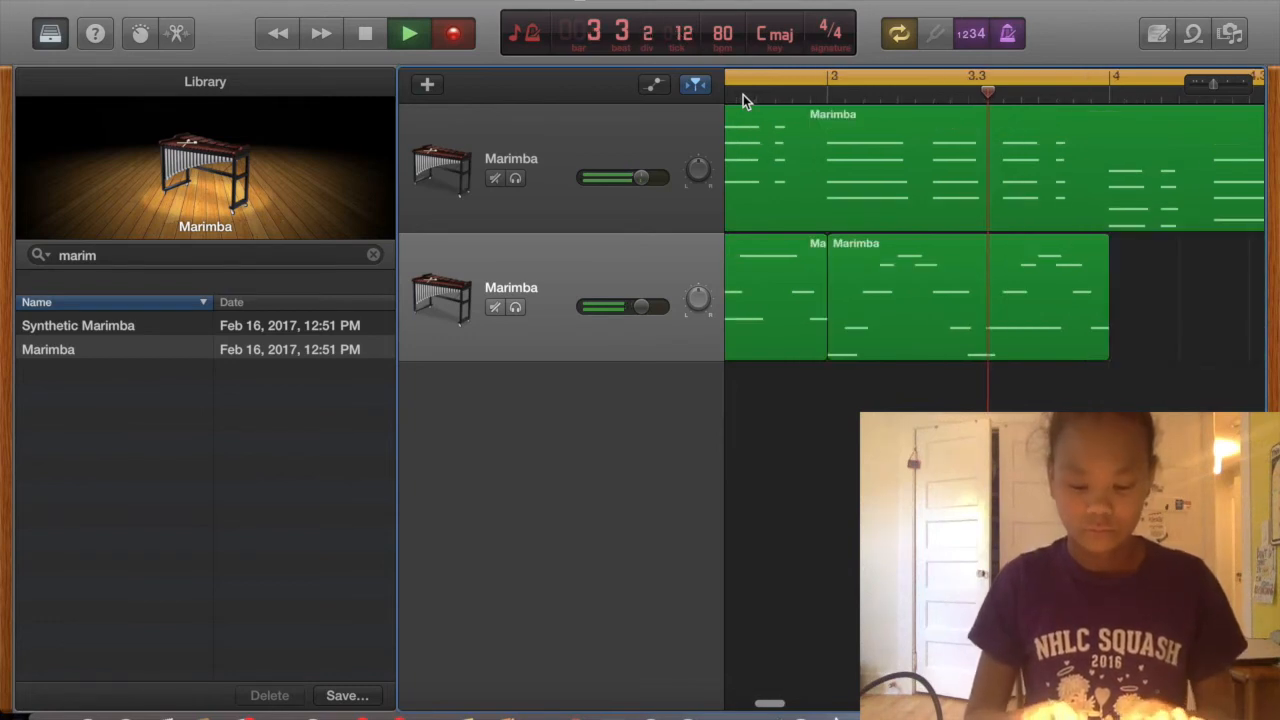
pyautogui.press('r')
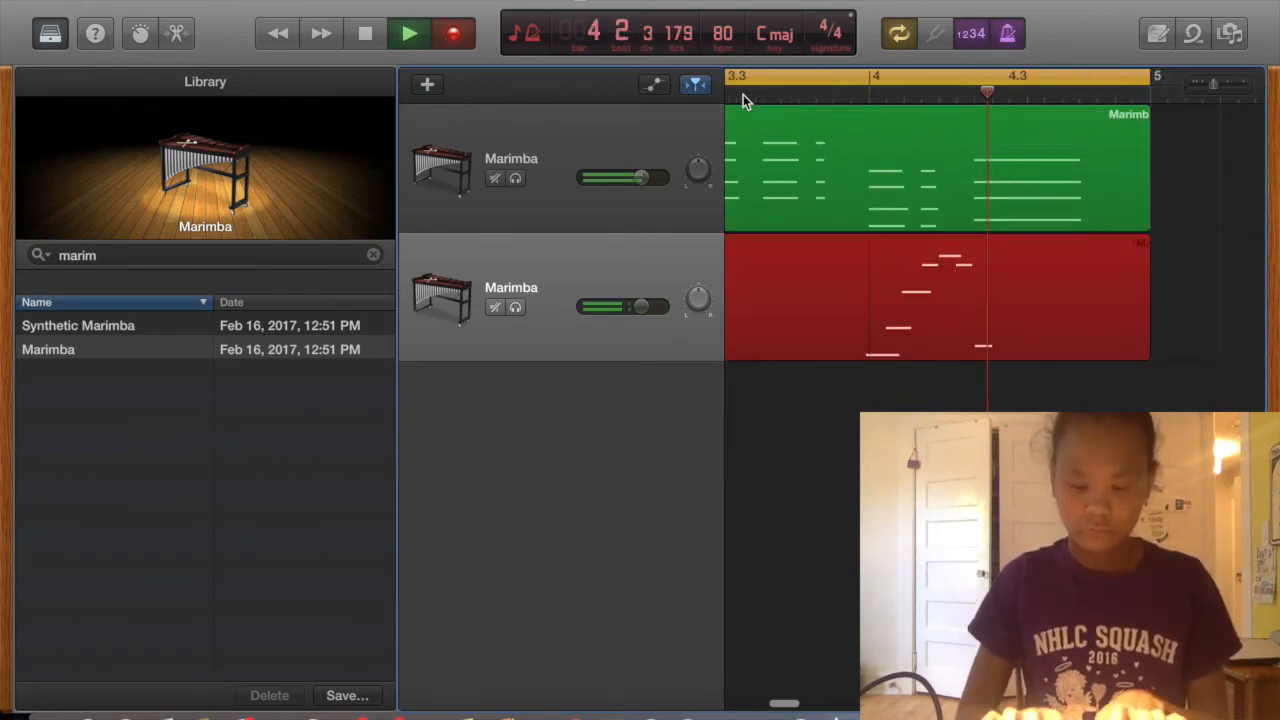
pyautogui.press('space')
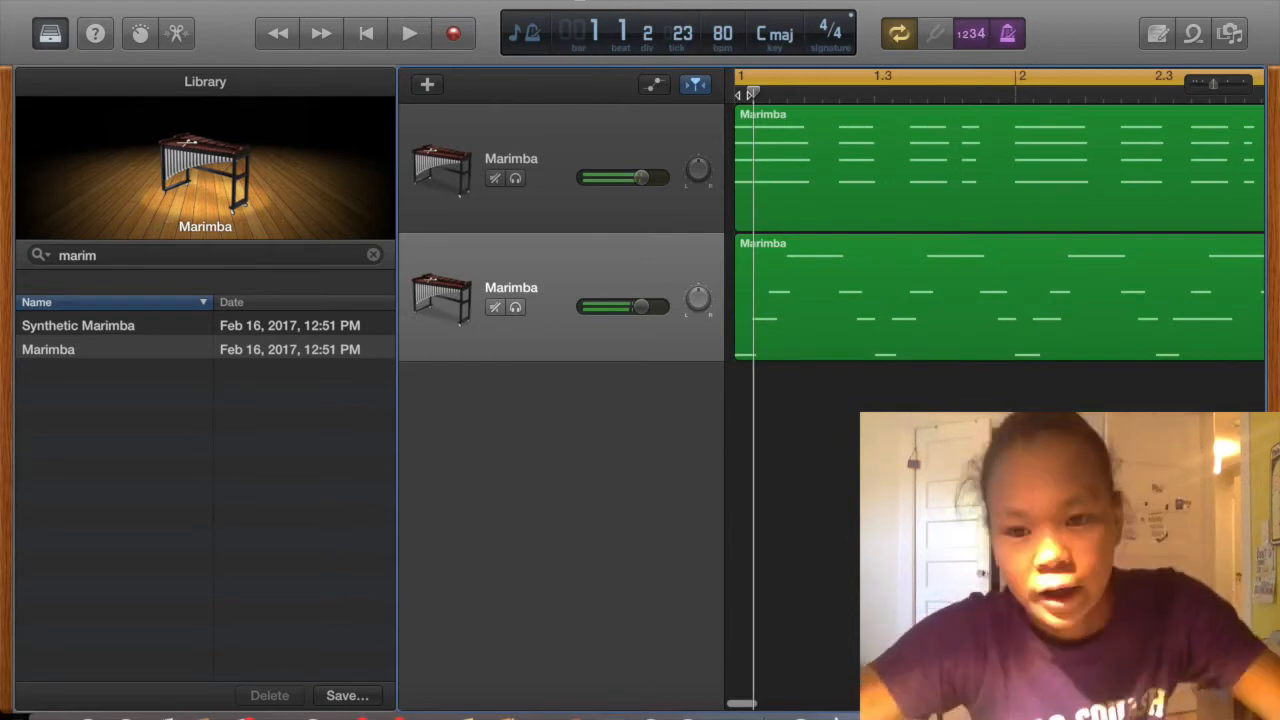
# Select all three regions on the second Marimba track, find the Join Regions command by searching for "join" and merge them
pyautogui.scroll(-10, 793, 270)
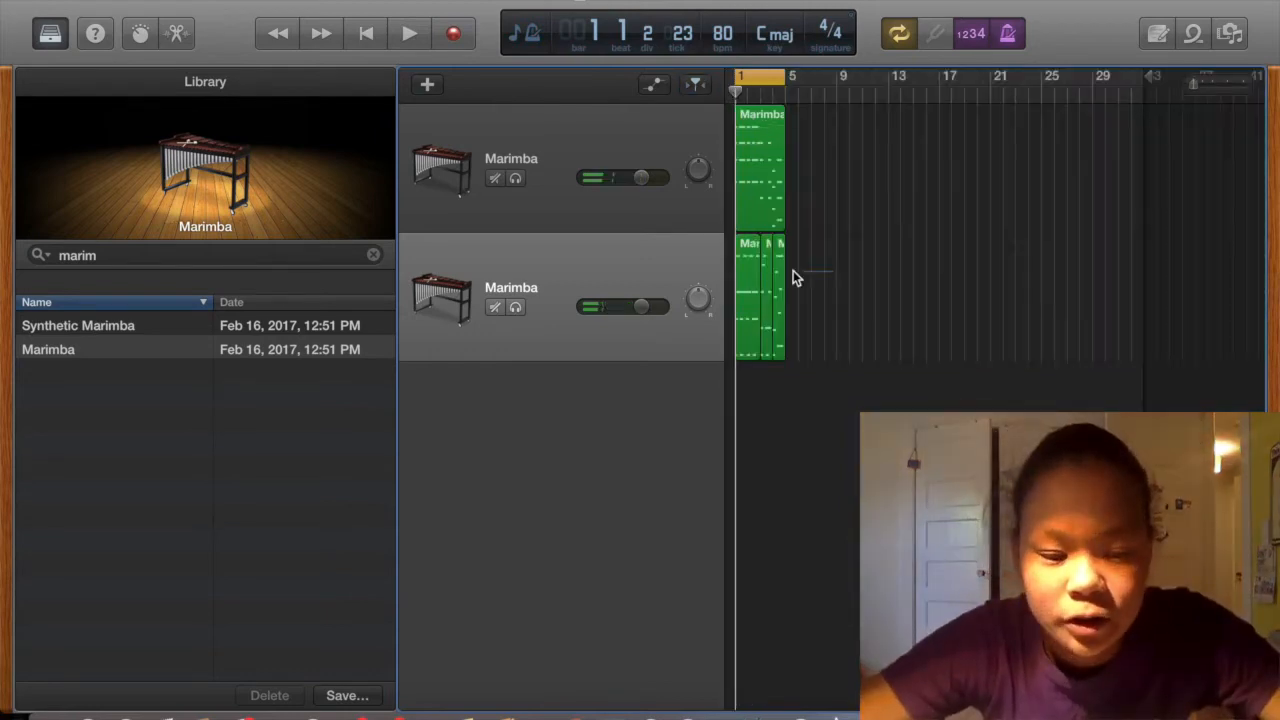
pyautogui.scroll(10, 793, 270)
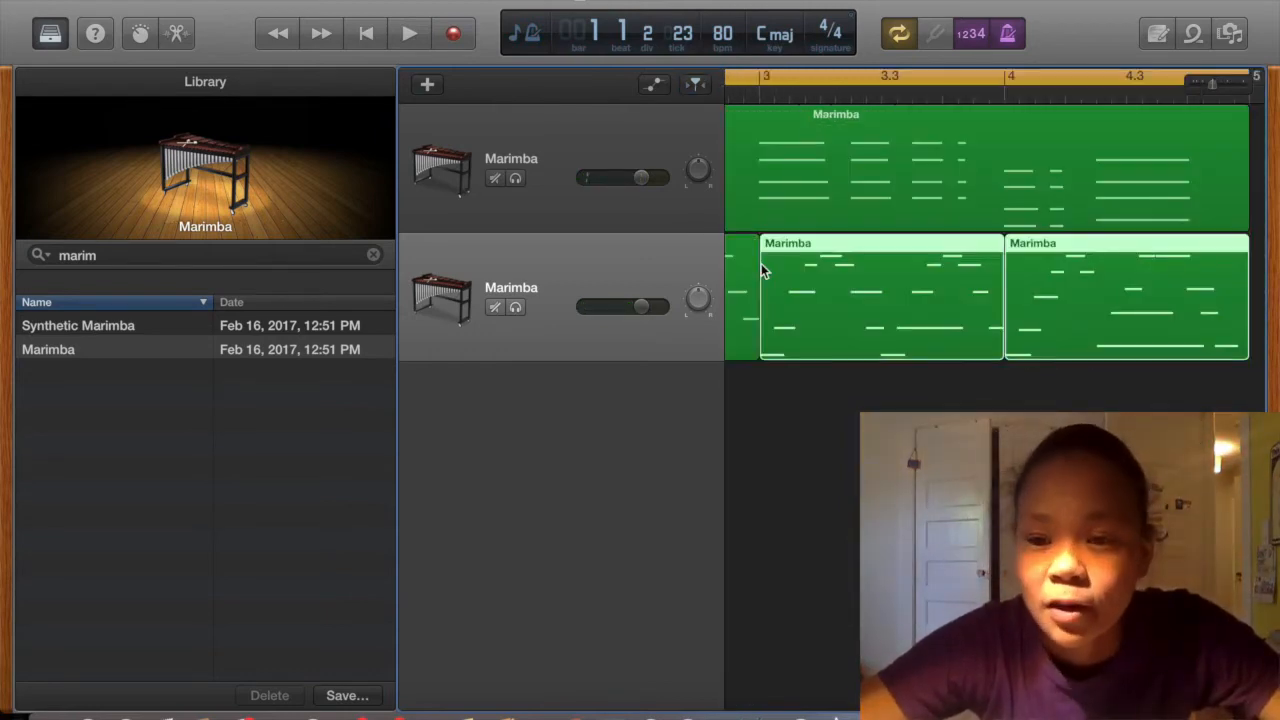
pyautogui.hscroll(-2, 761, 263)
pyautogui.scroll(-8, 761, 263)
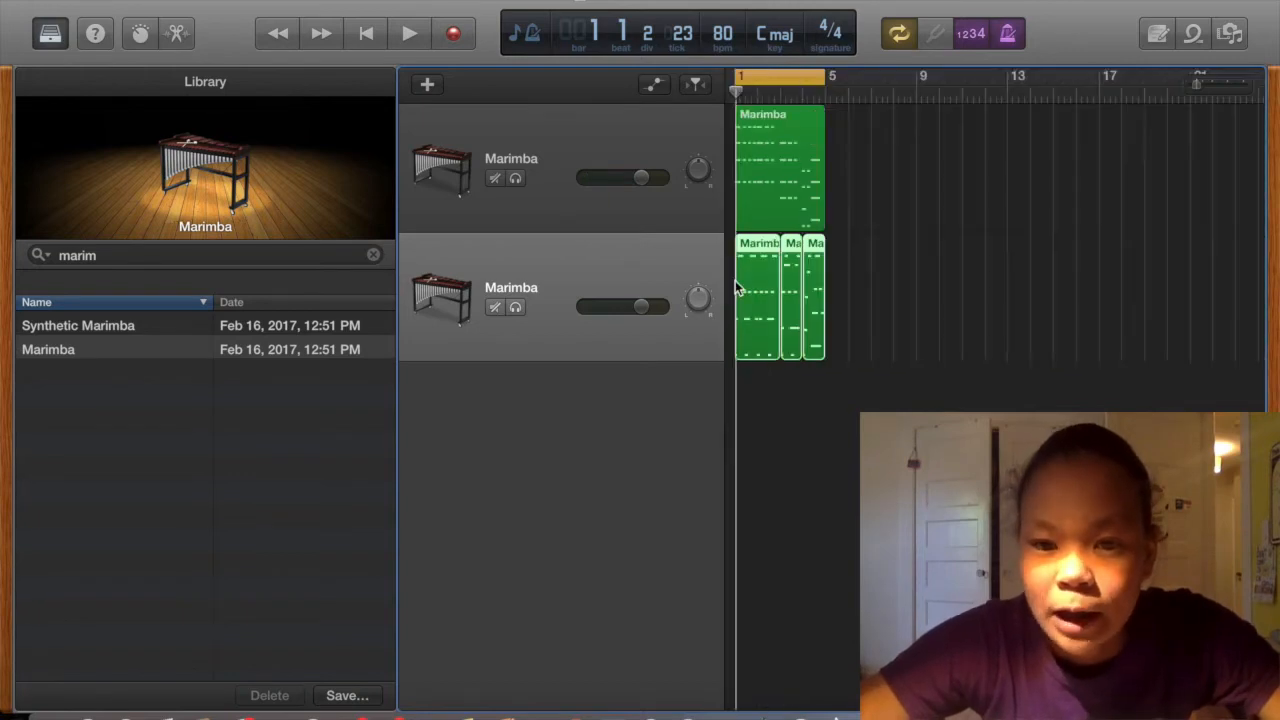
pyautogui.scroll(8, 737, 289)
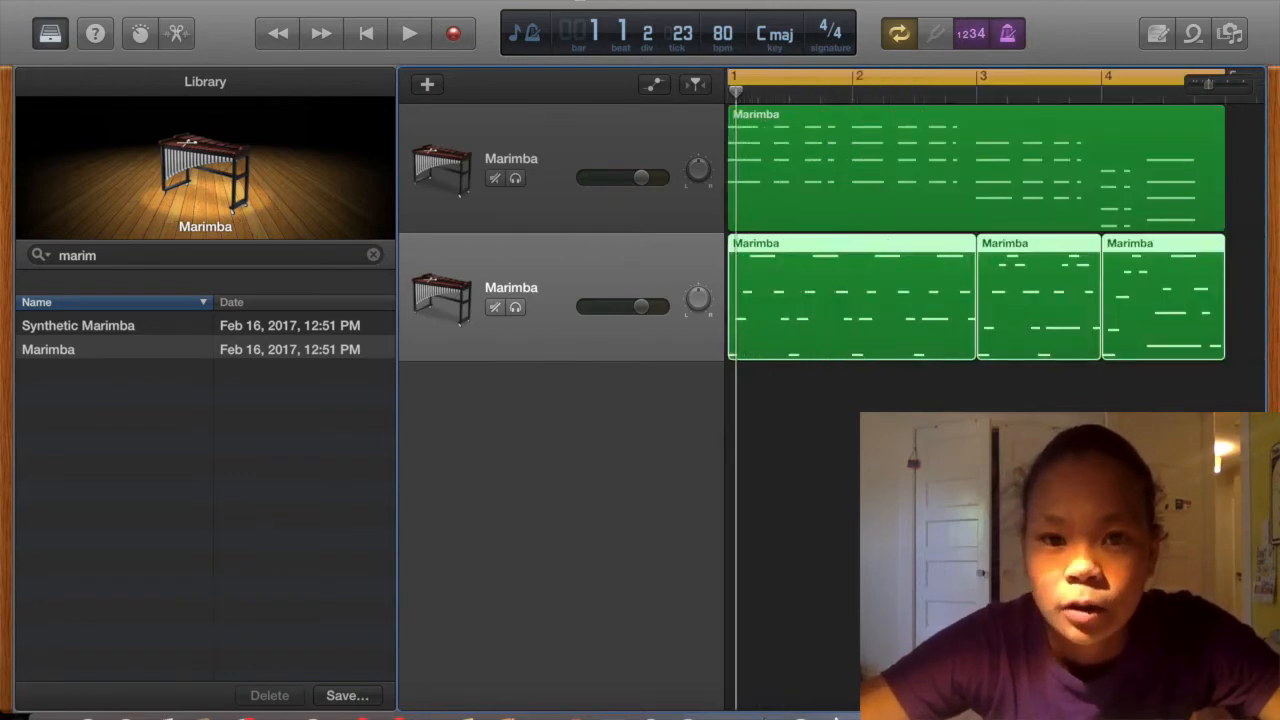
pyautogui.click(578, 0)
pyautogui.write('j')
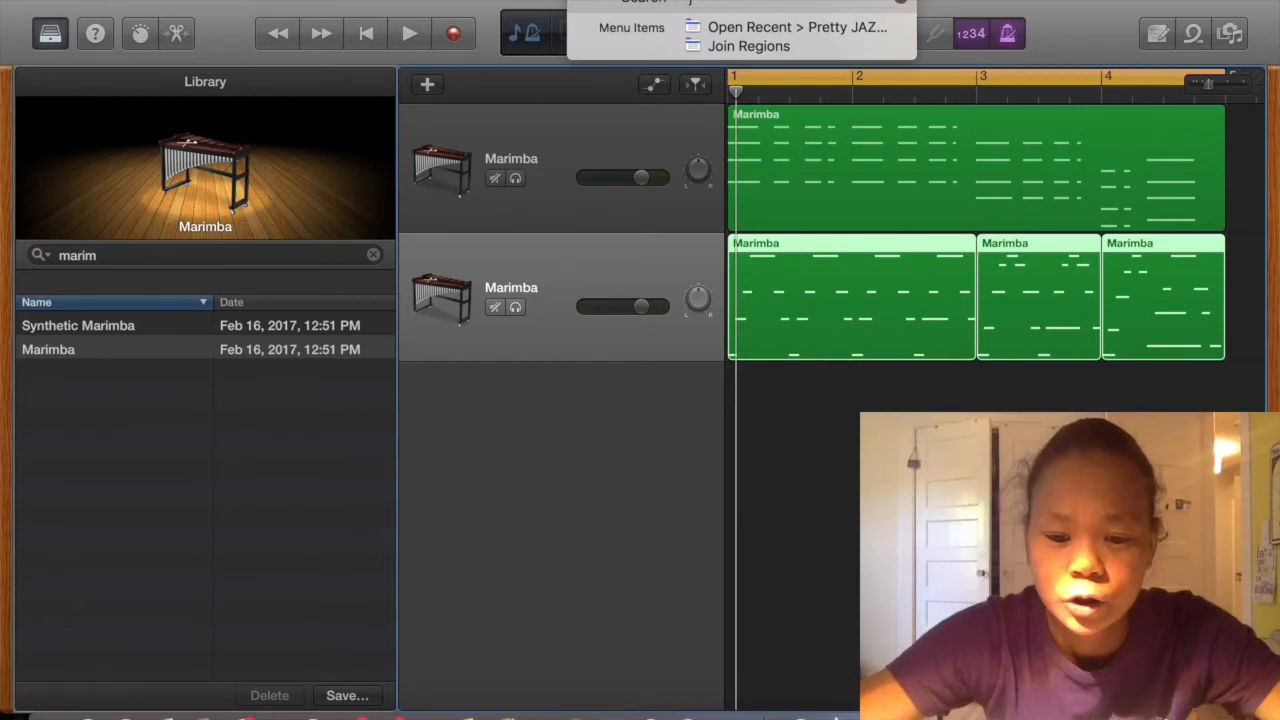
pyautogui.write('oin')
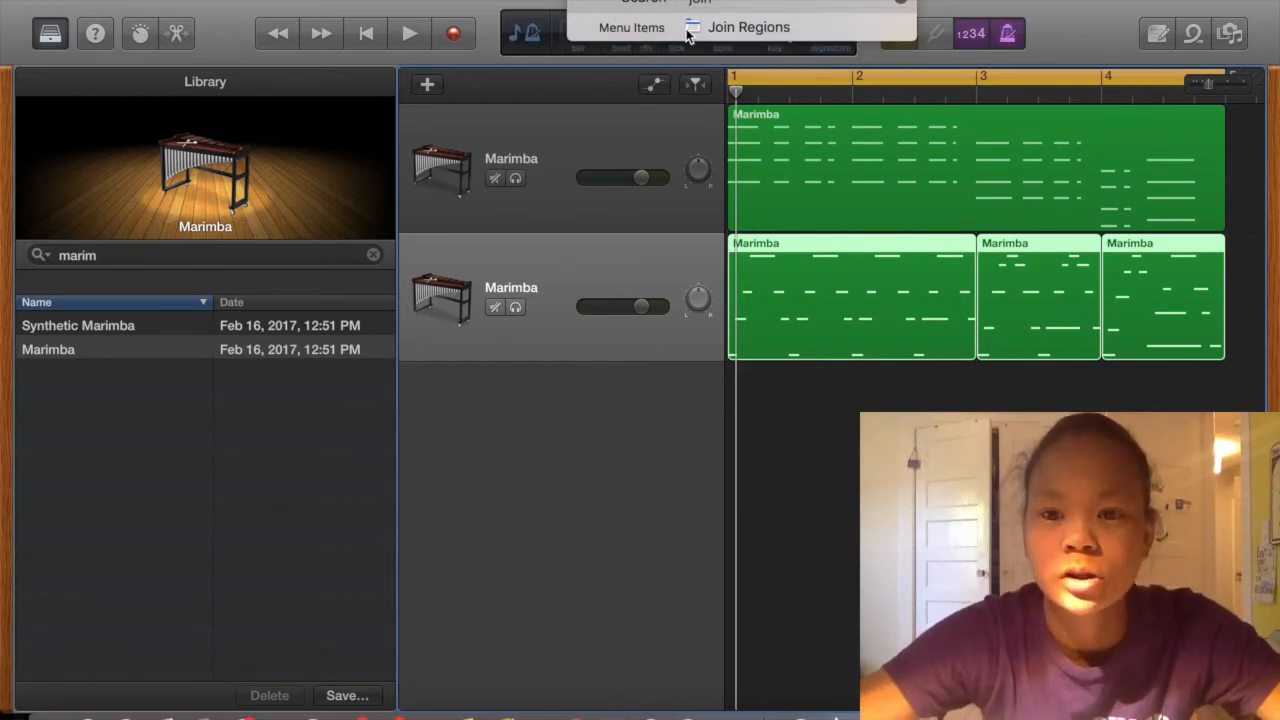
pyautogui.click(692, 30)
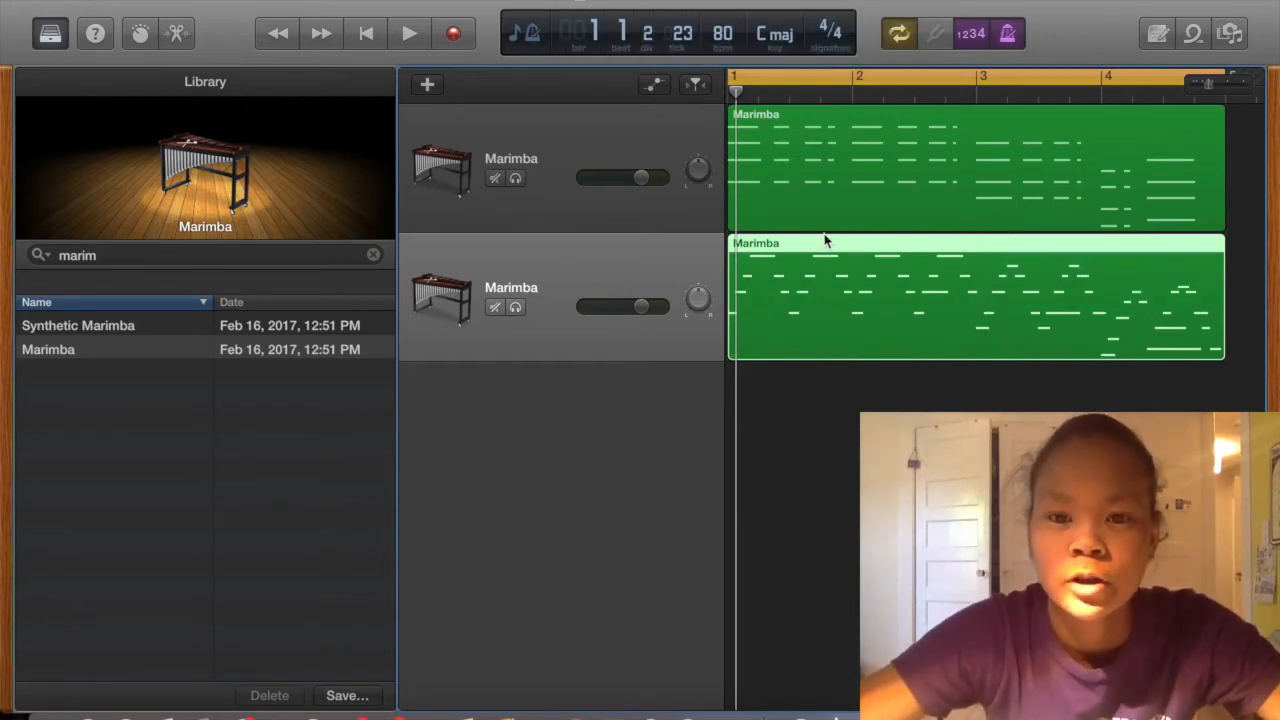
# Play back the start of the joined arpeggio region together with the chords
pyautogui.press('space')
pyautogui.hscroll(-1, 820, 218)
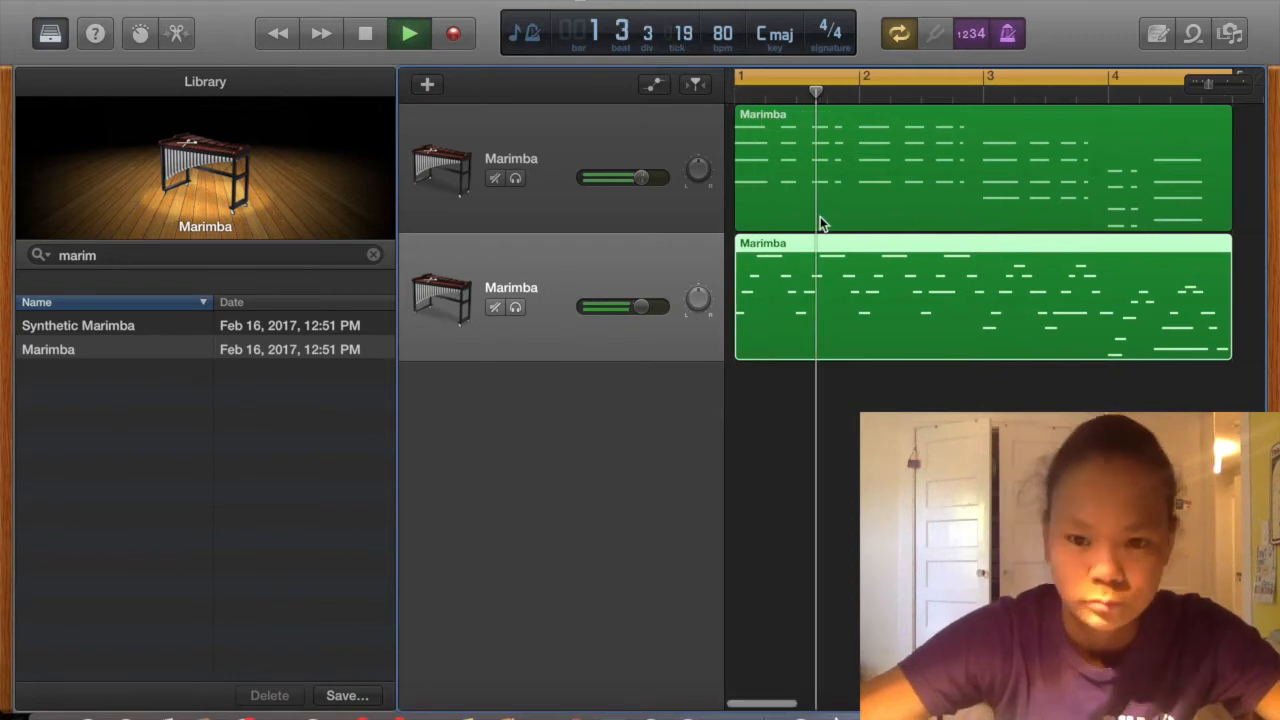
pyautogui.press('space')
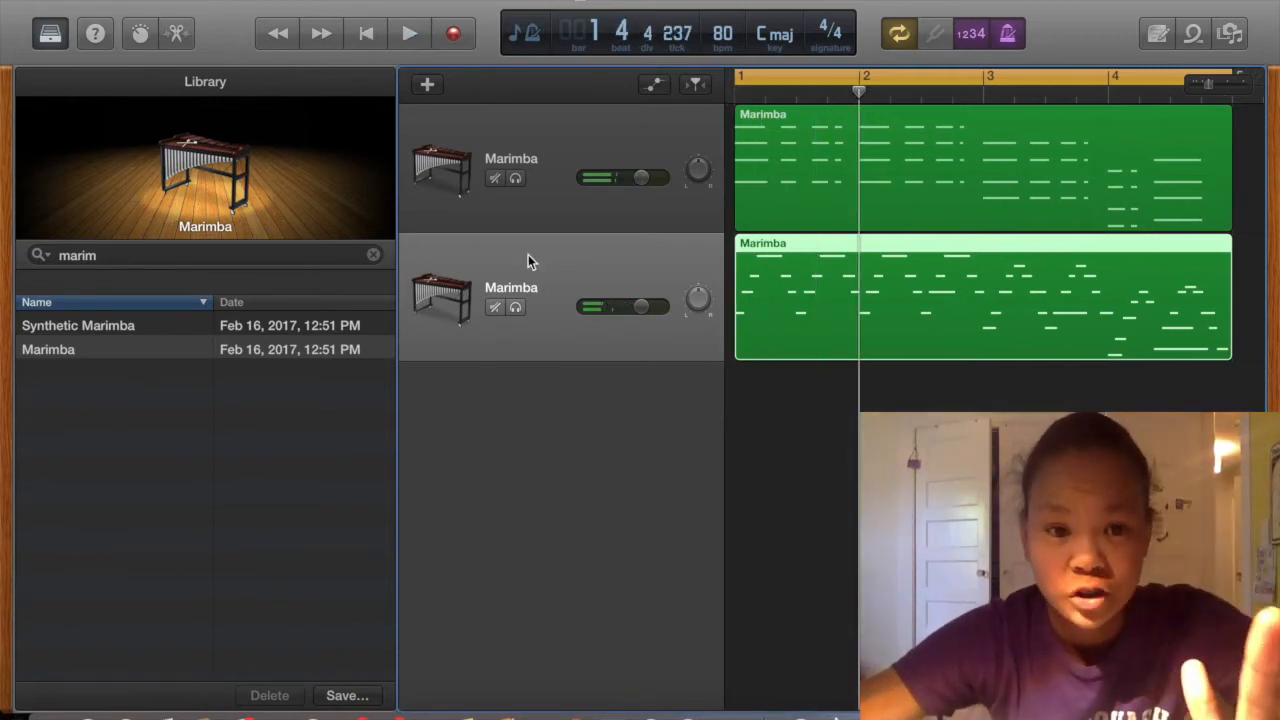
# Add a Drummer track and shift its beat toward a simpler, slightly softer pattern
pyautogui.click(427, 88)
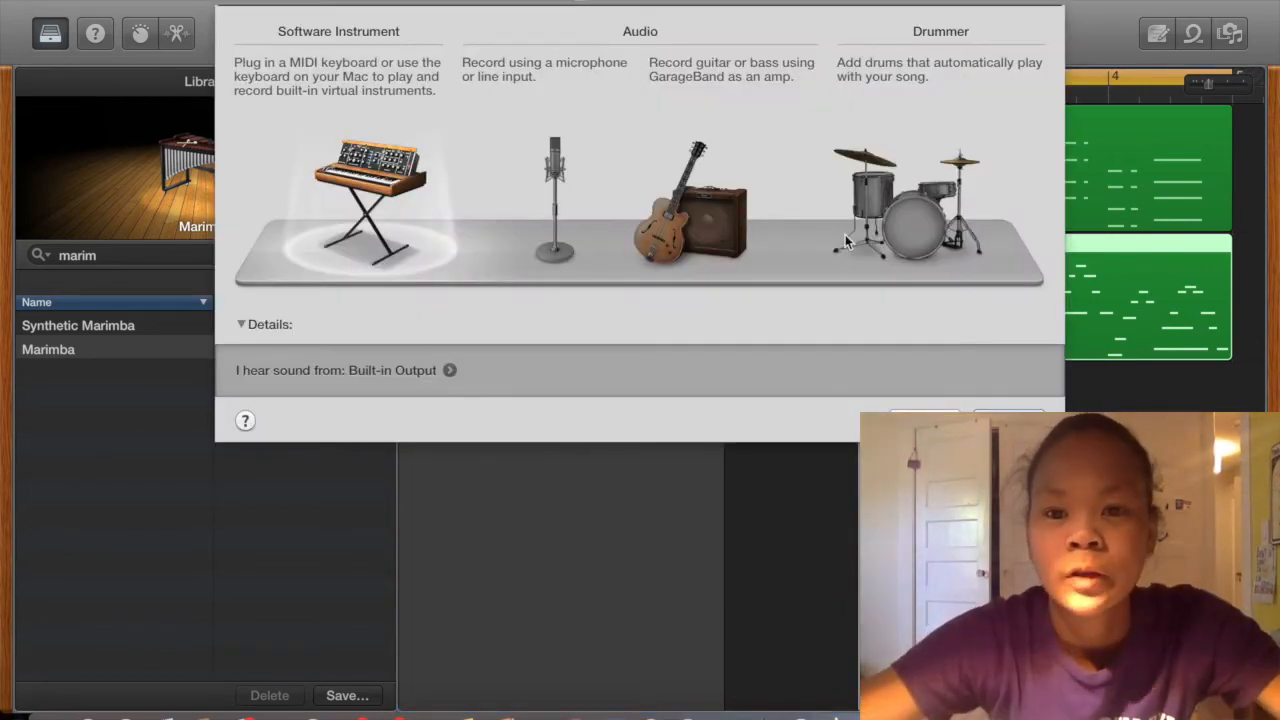
pyautogui.click(909, 194)
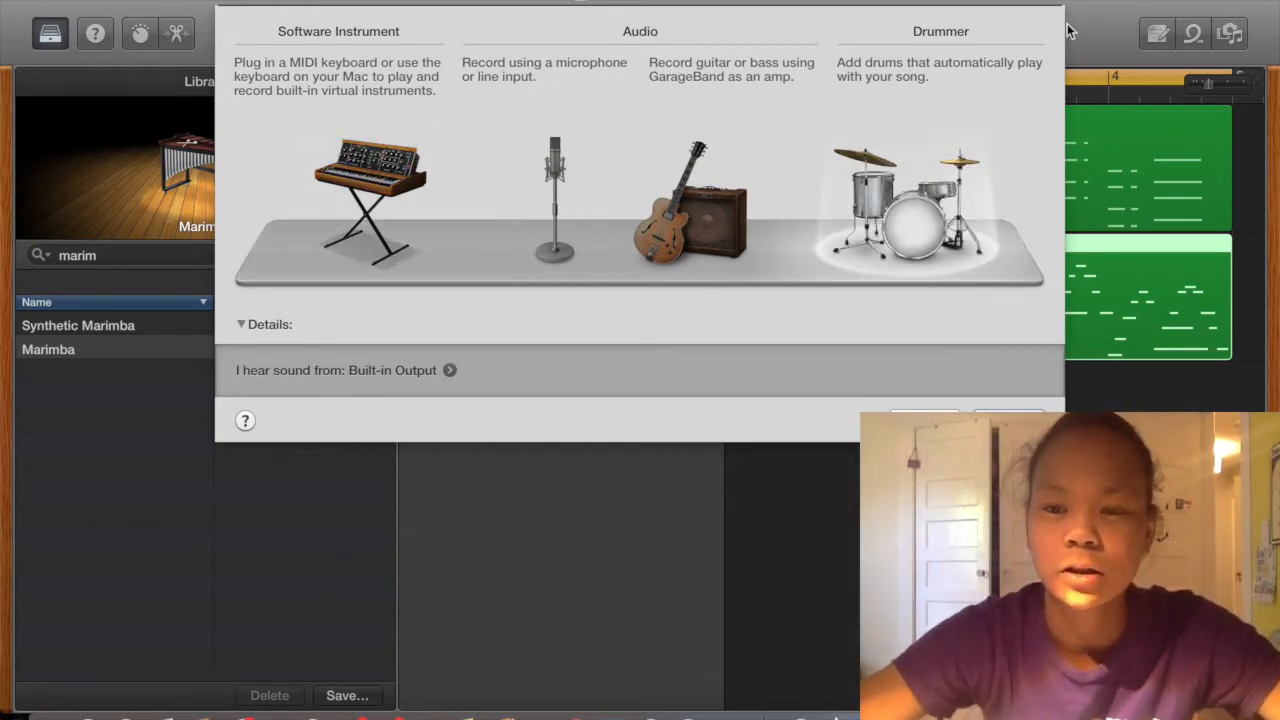
pyautogui.press('Return')
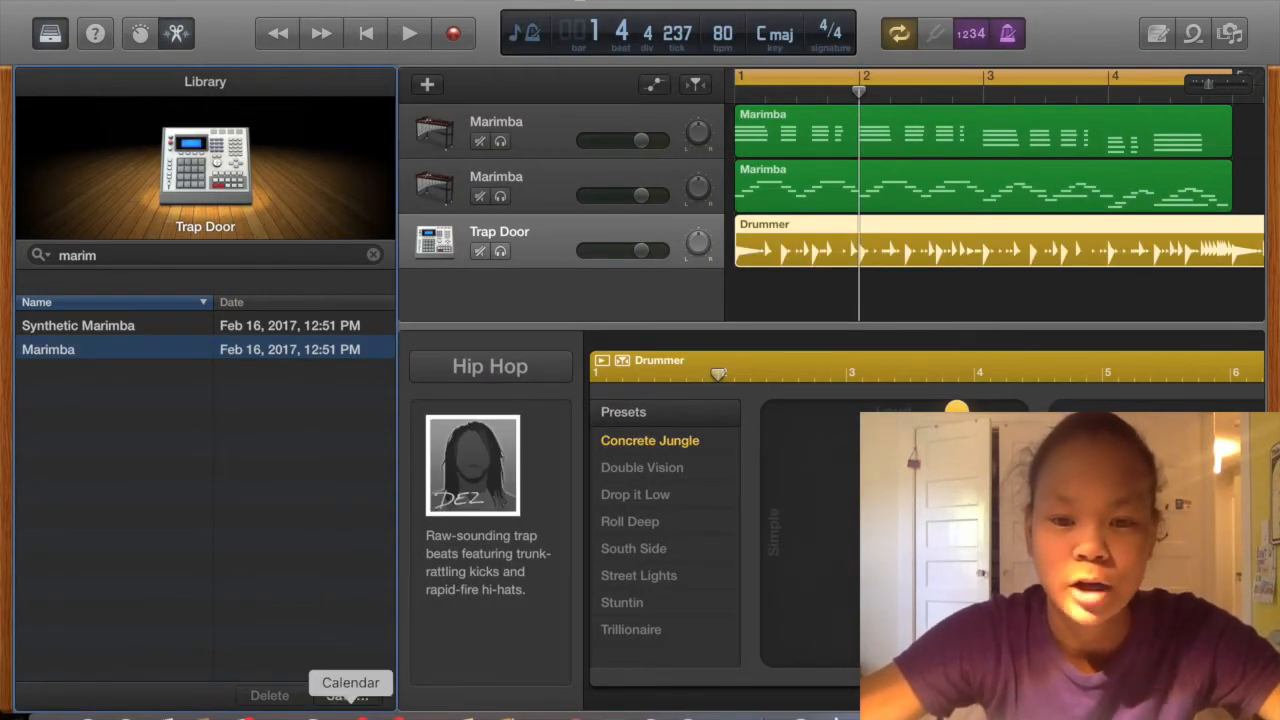
pyautogui.moveTo(966, 406); pyautogui.dragTo(839, 457)
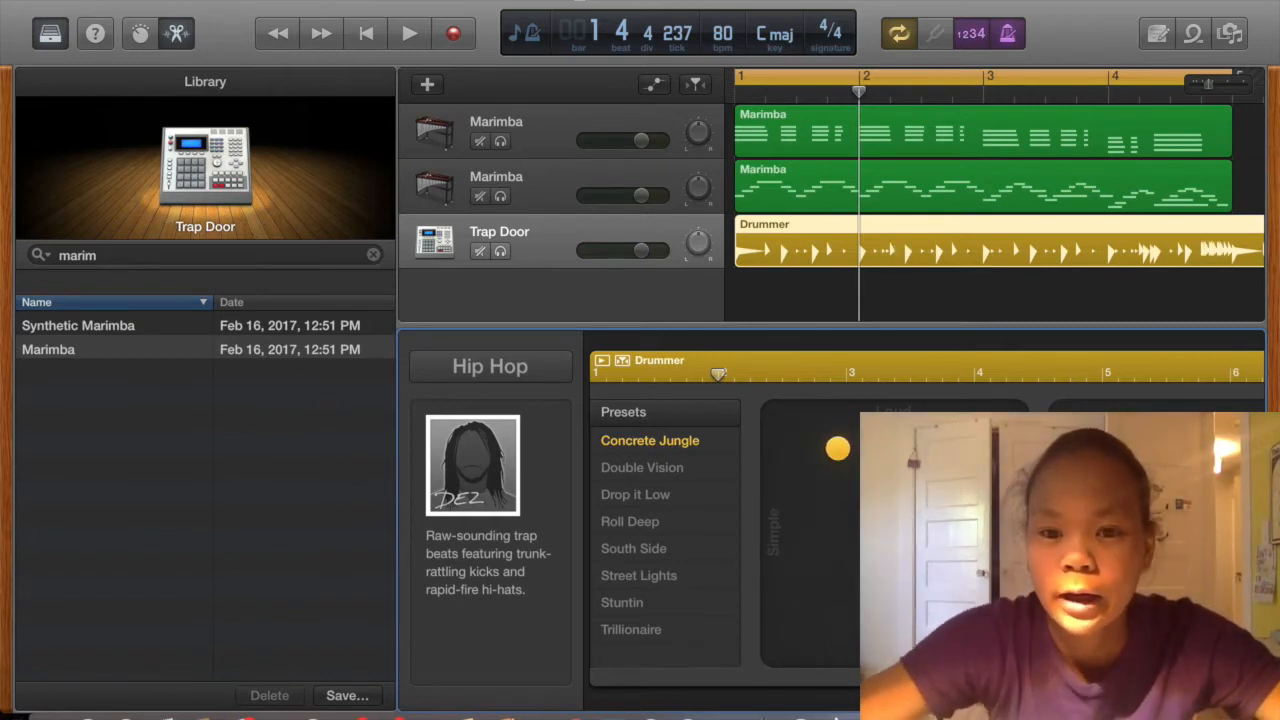
# Play back the opening bars to check how the drummer beat fits the Marimba parts
pyautogui.press('space')
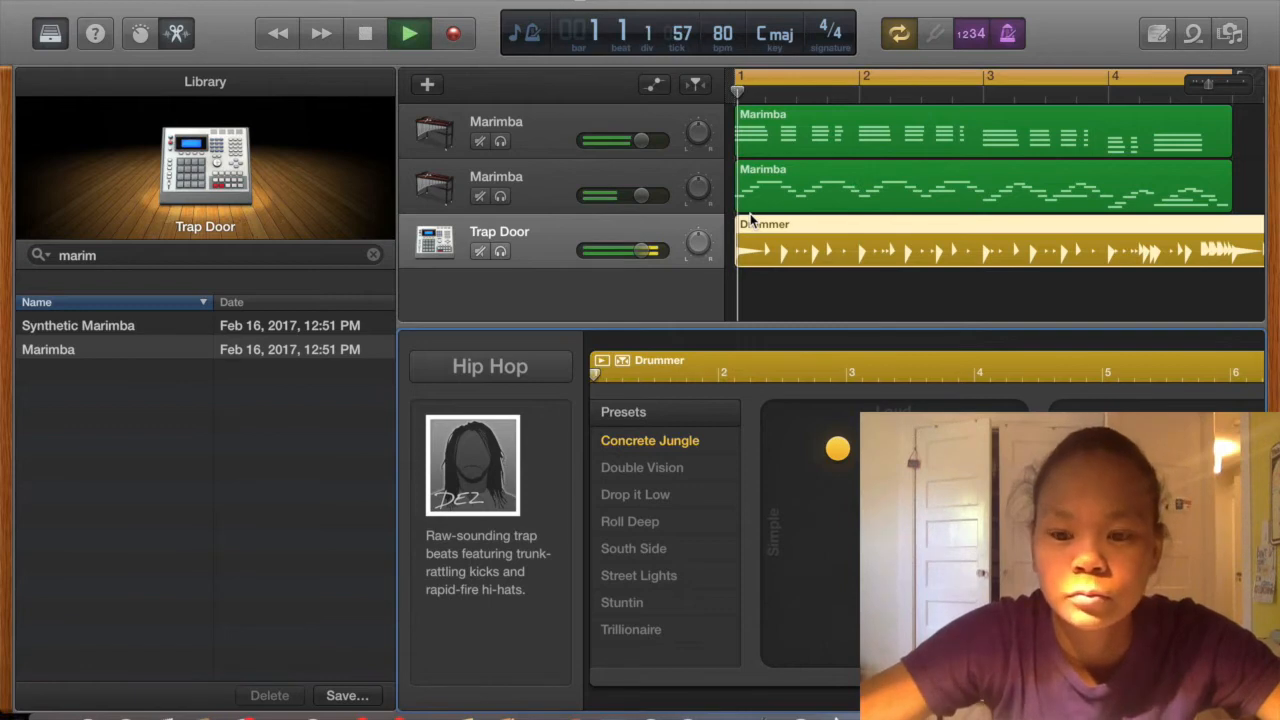
pyautogui.press('XF86AudioRaiseVolume')
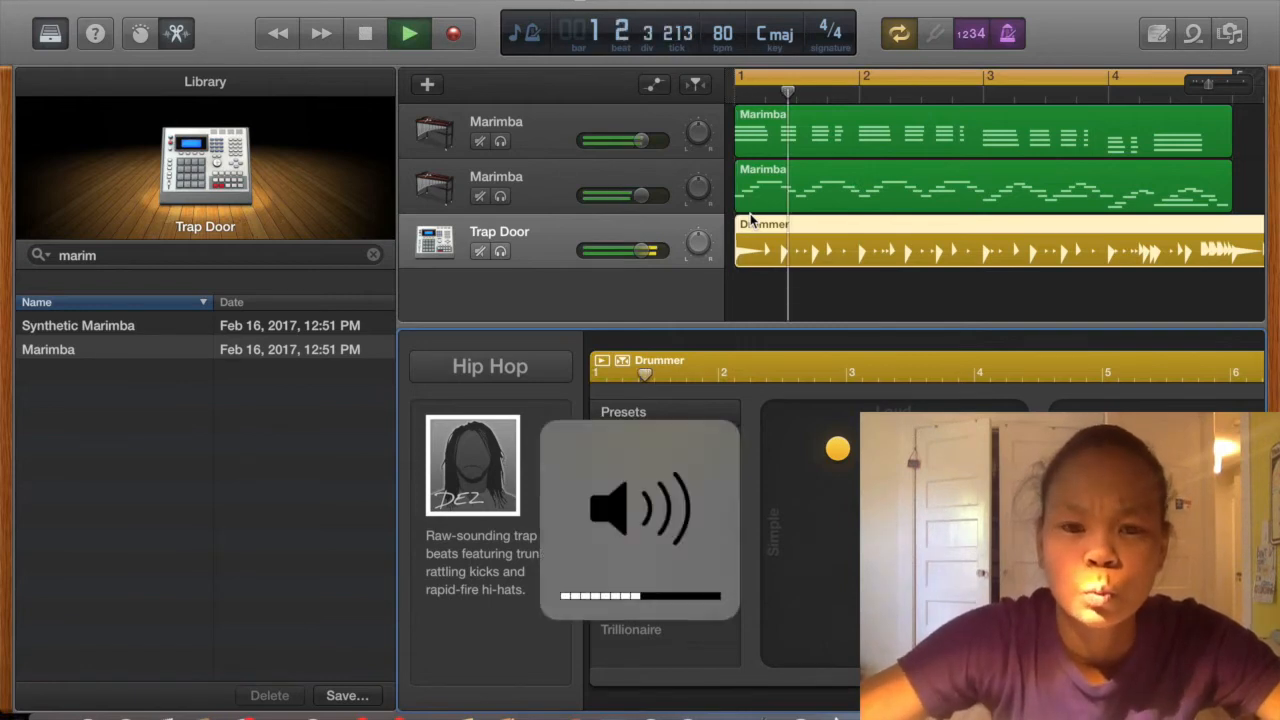
pyautogui.press('space')
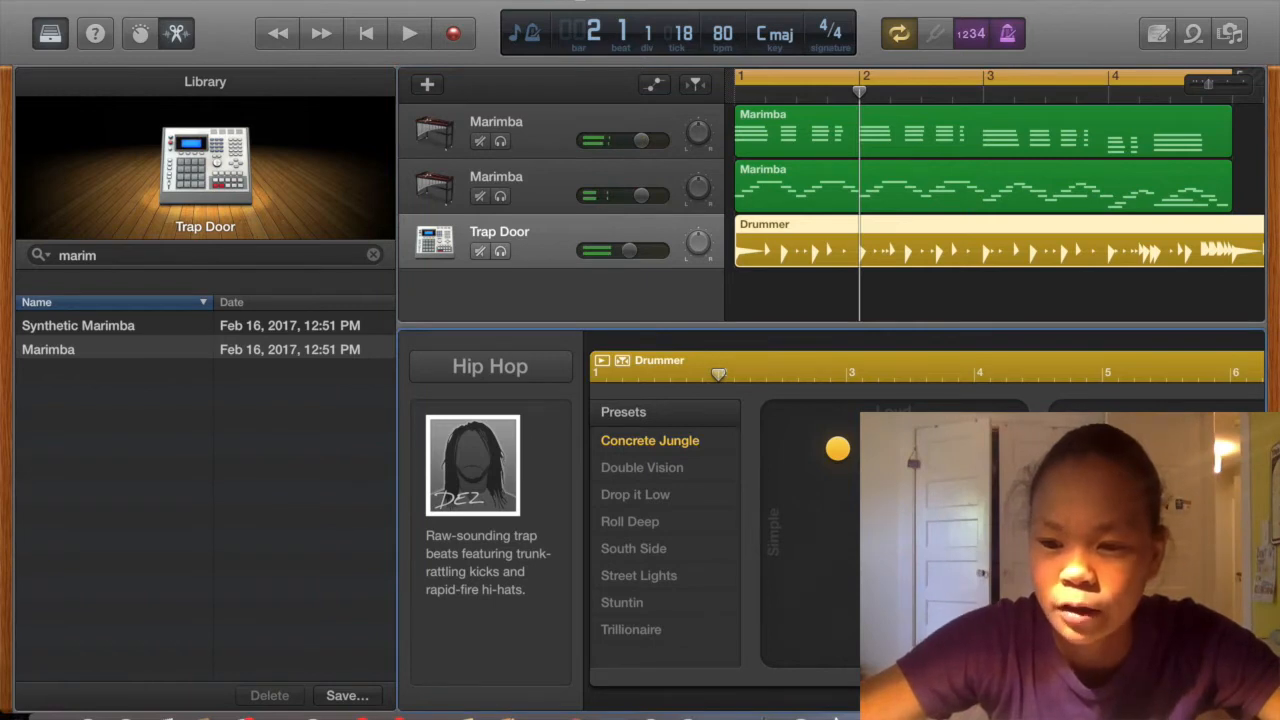
pyautogui.hscroll(2, 830, 510)
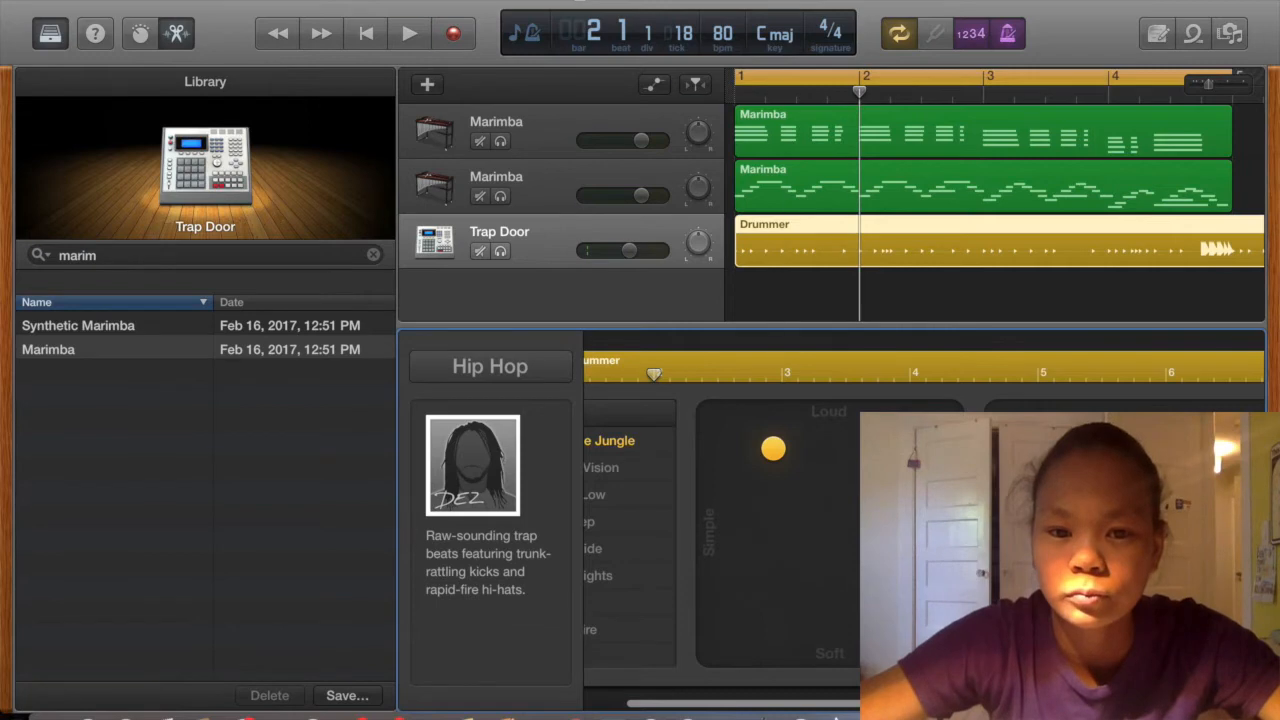
pyautogui.press('space')
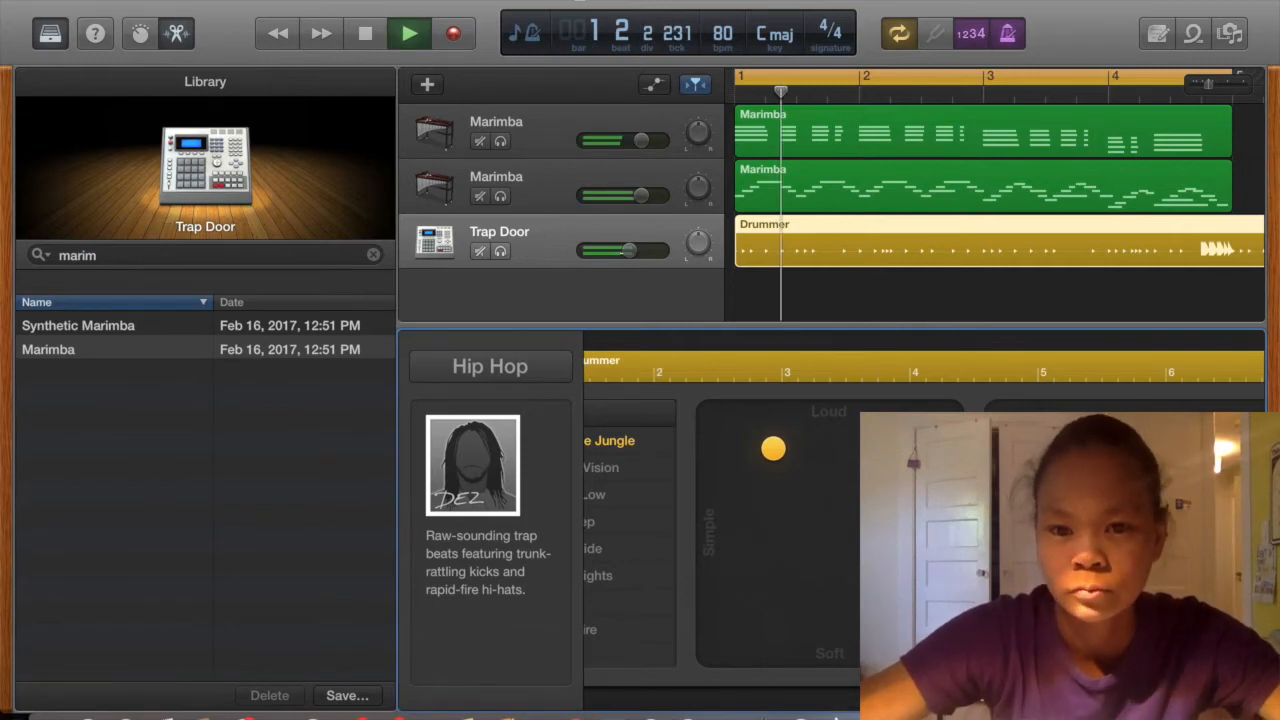
pyautogui.scroll(-2, 818, 248)
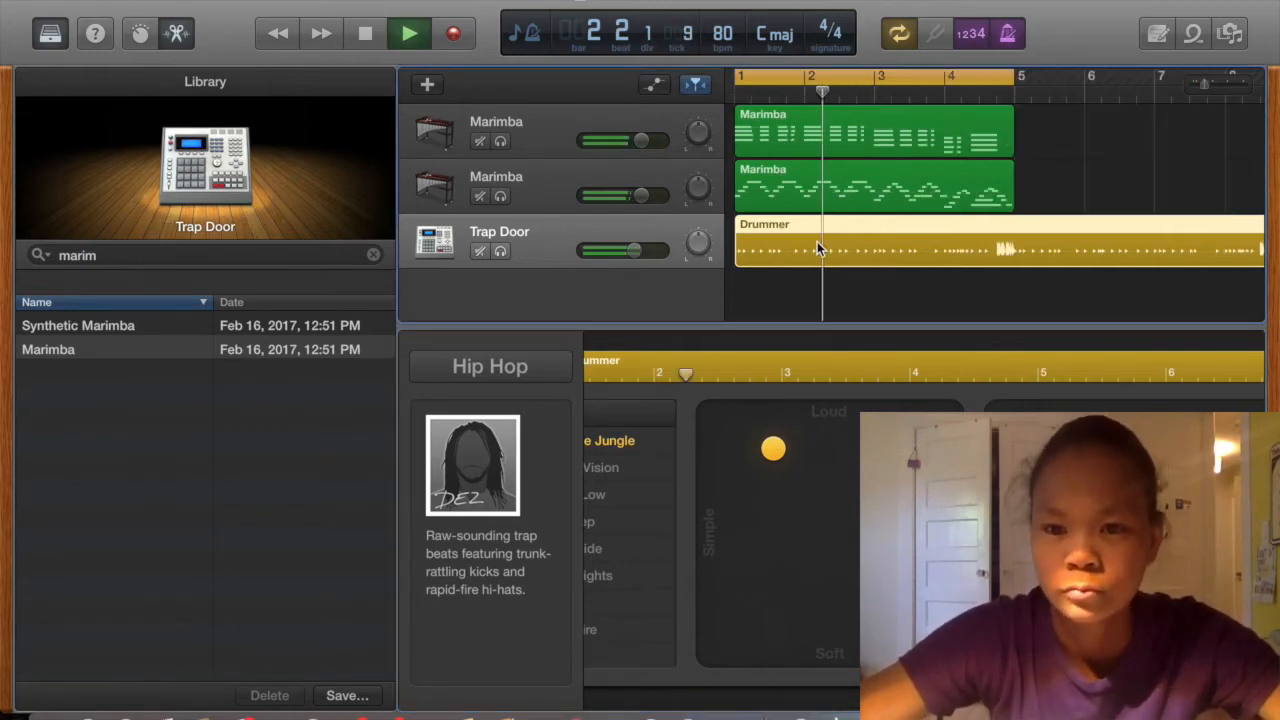
pyautogui.press('space')
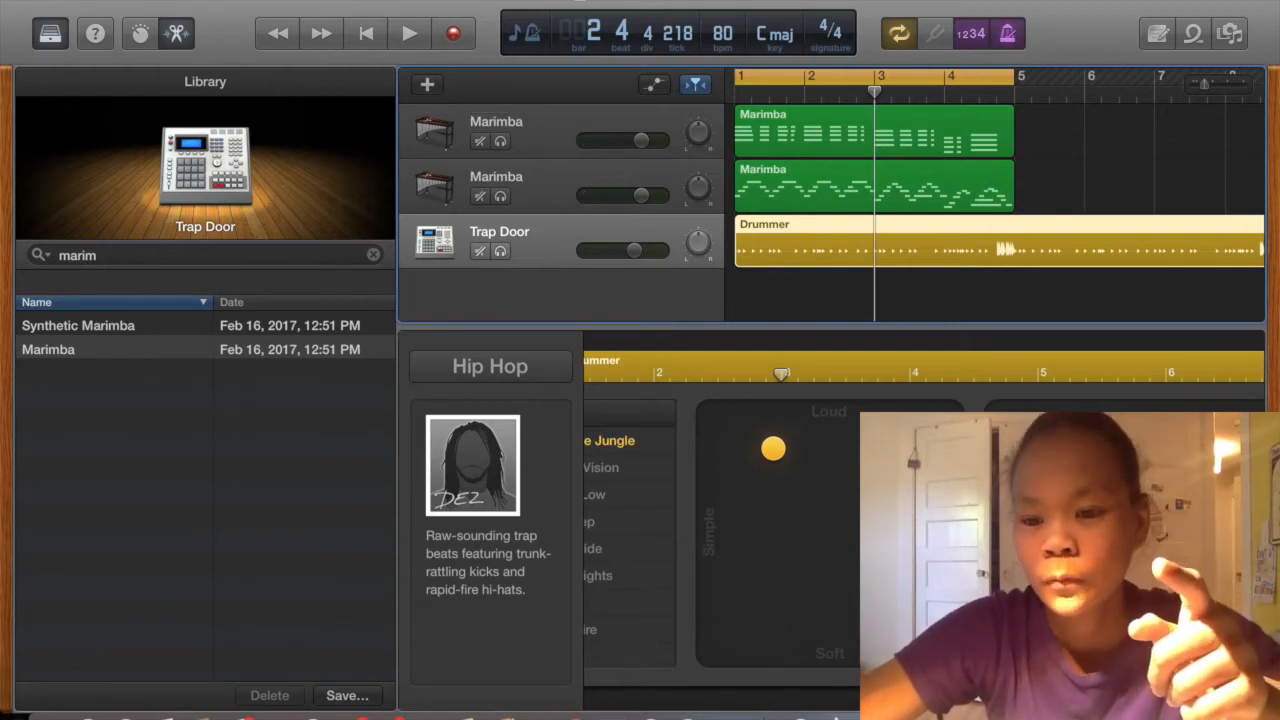
pyautogui.press('Return')
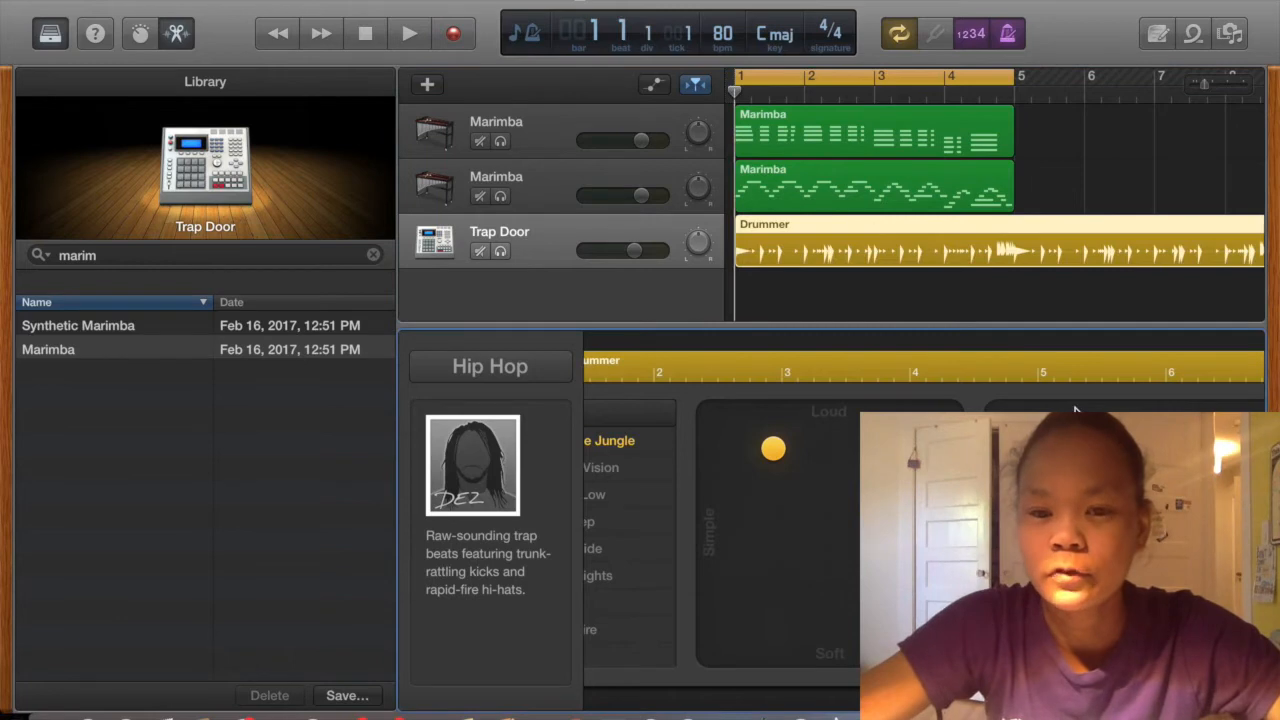
pyautogui.press('space')
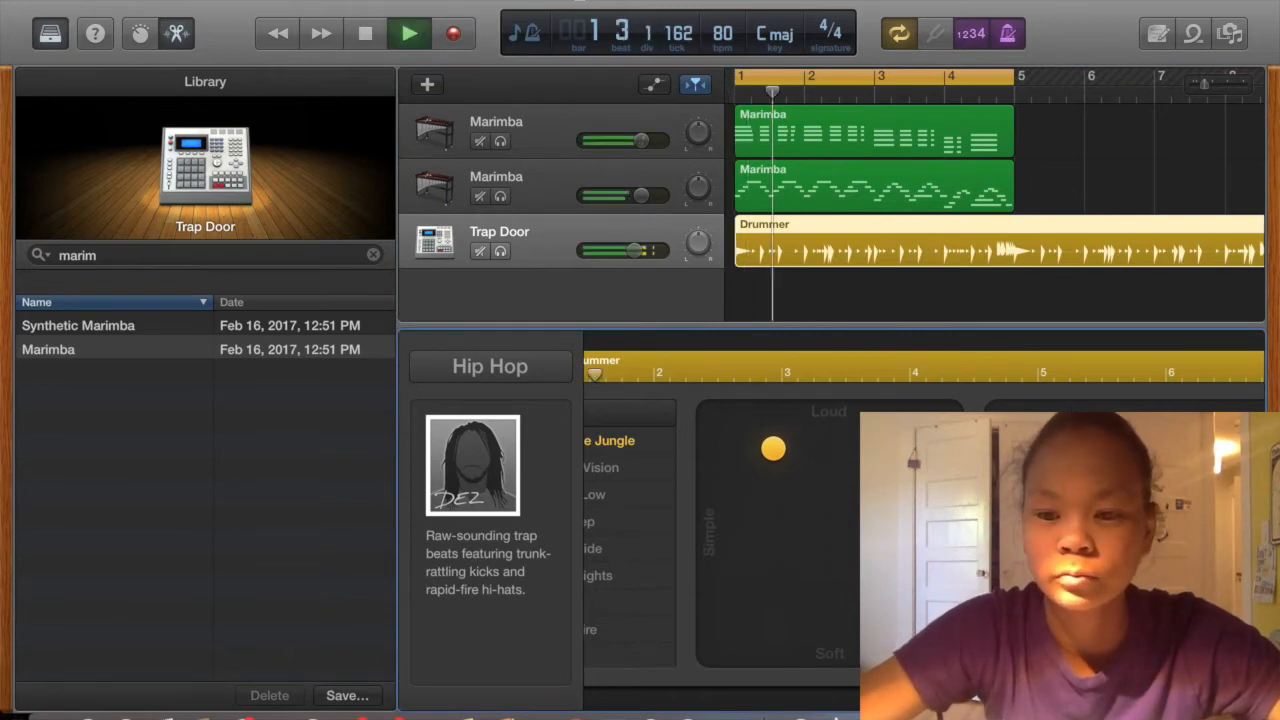
pyautogui.press('space')
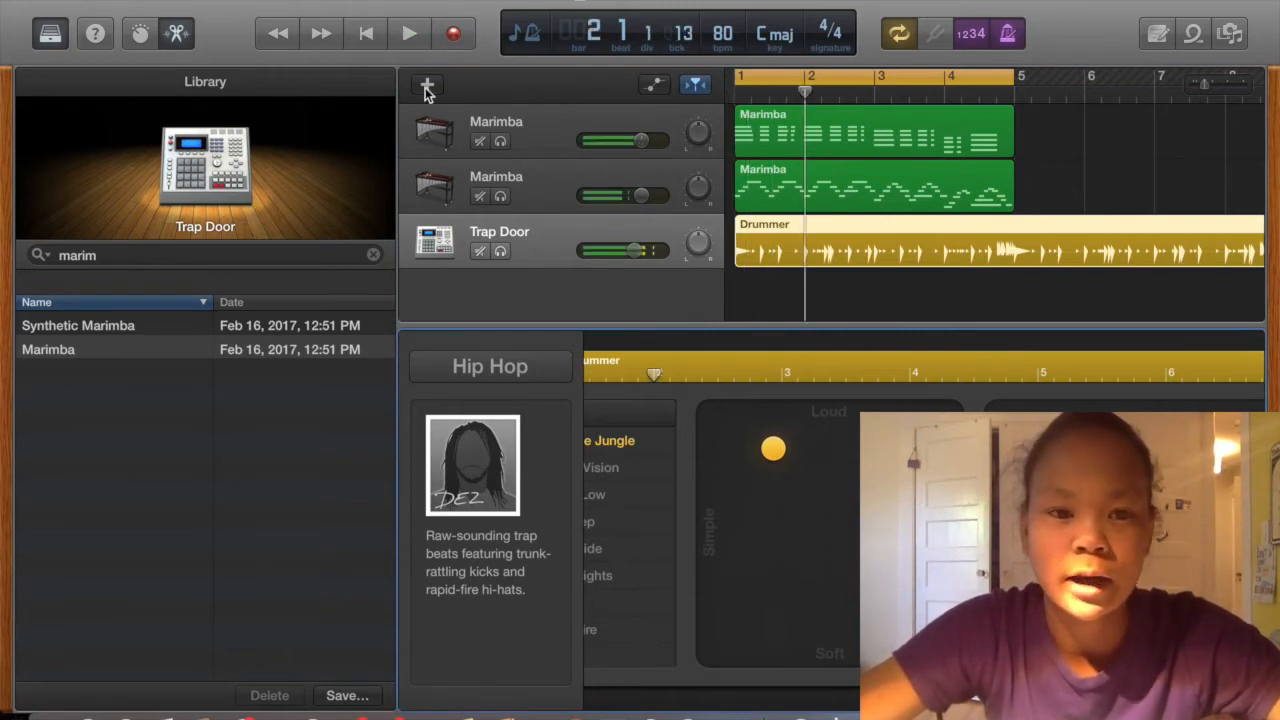
# Add a software instrument track and assign it the Beat Machine patch from the Electronic Drum Kit category
pyautogui.click(426, 87)
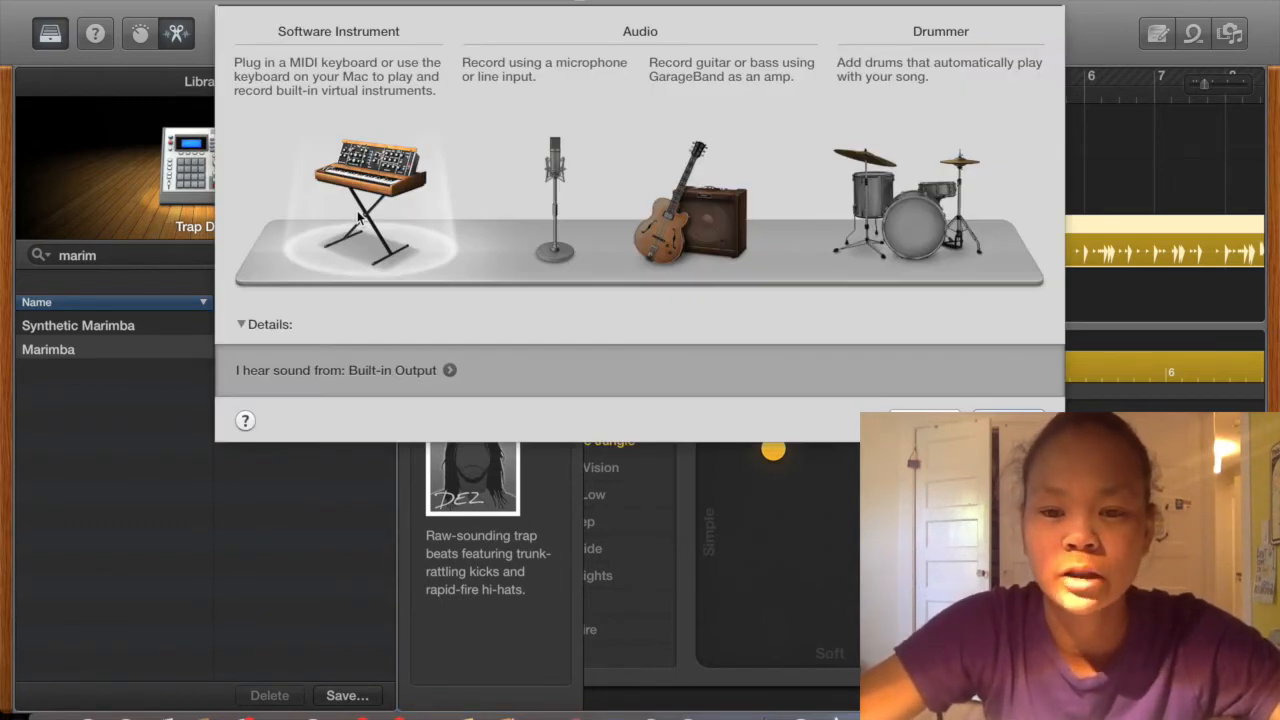
pyautogui.doubleClick(358, 218)
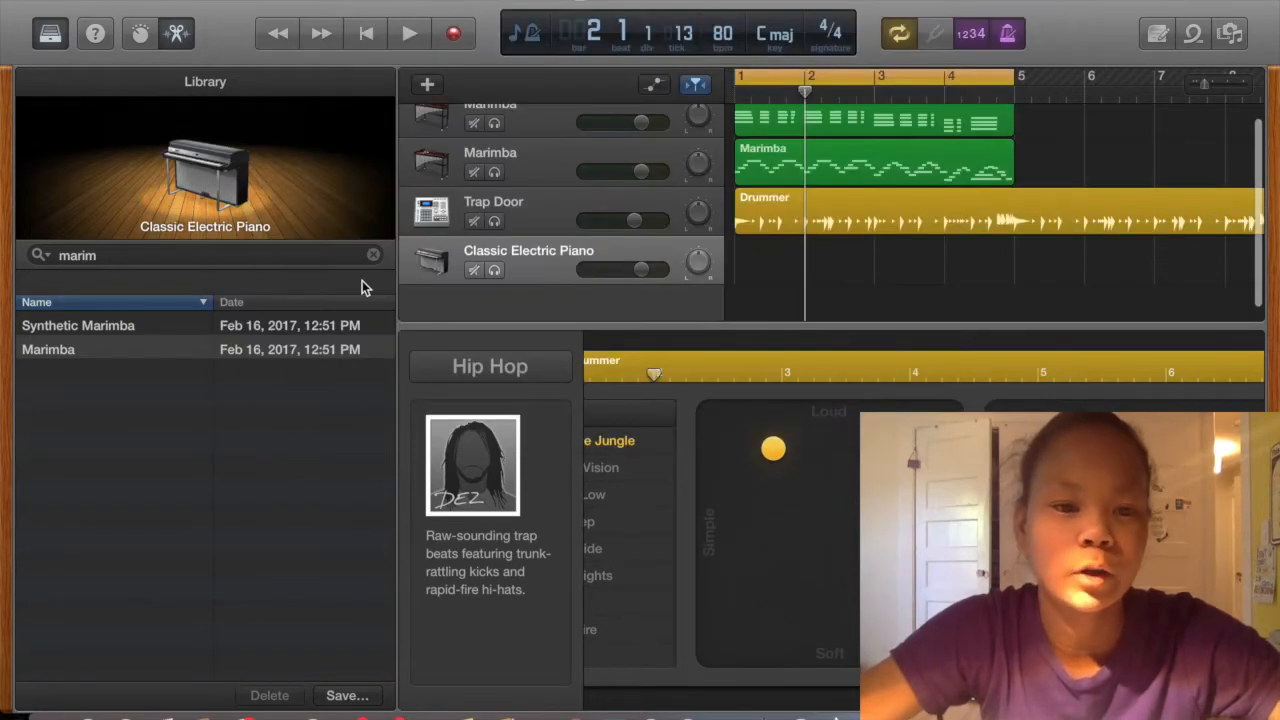
pyautogui.press('Escape')
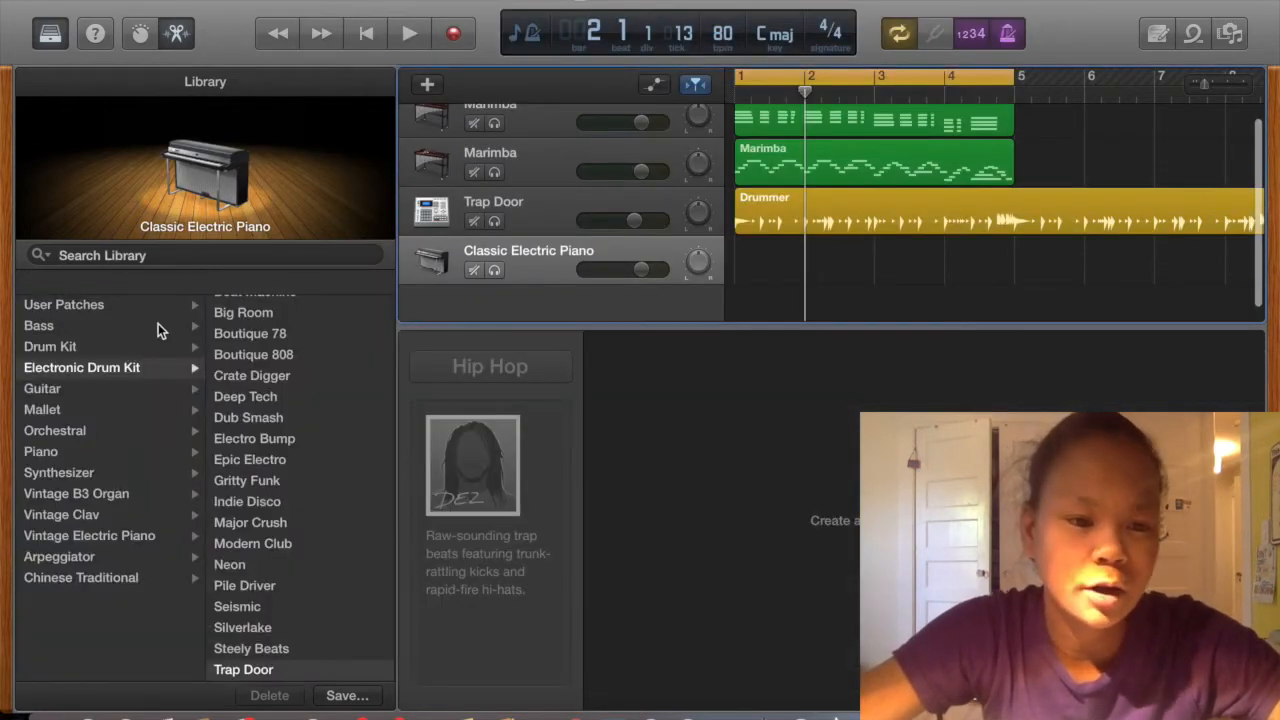
pyautogui.scroll(2, 245, 437)
pyautogui.scroll(-1, 248, 500)
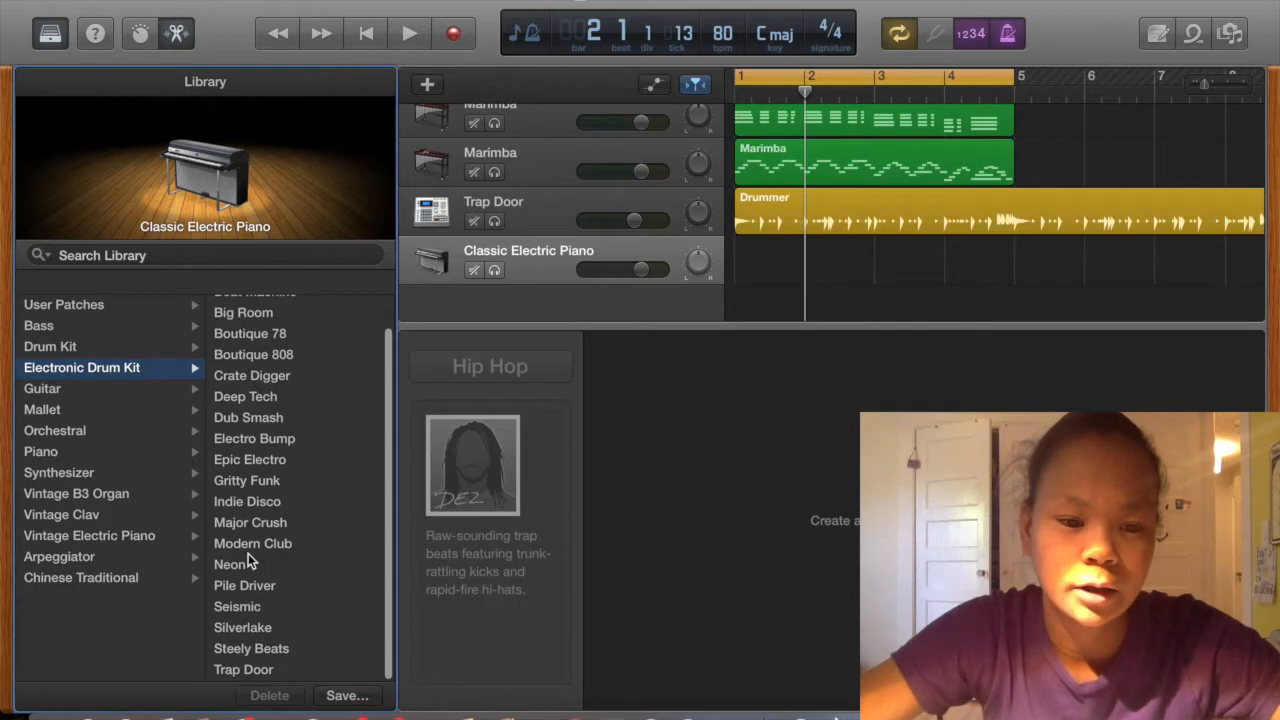
pyautogui.scroll(1, 248, 553)
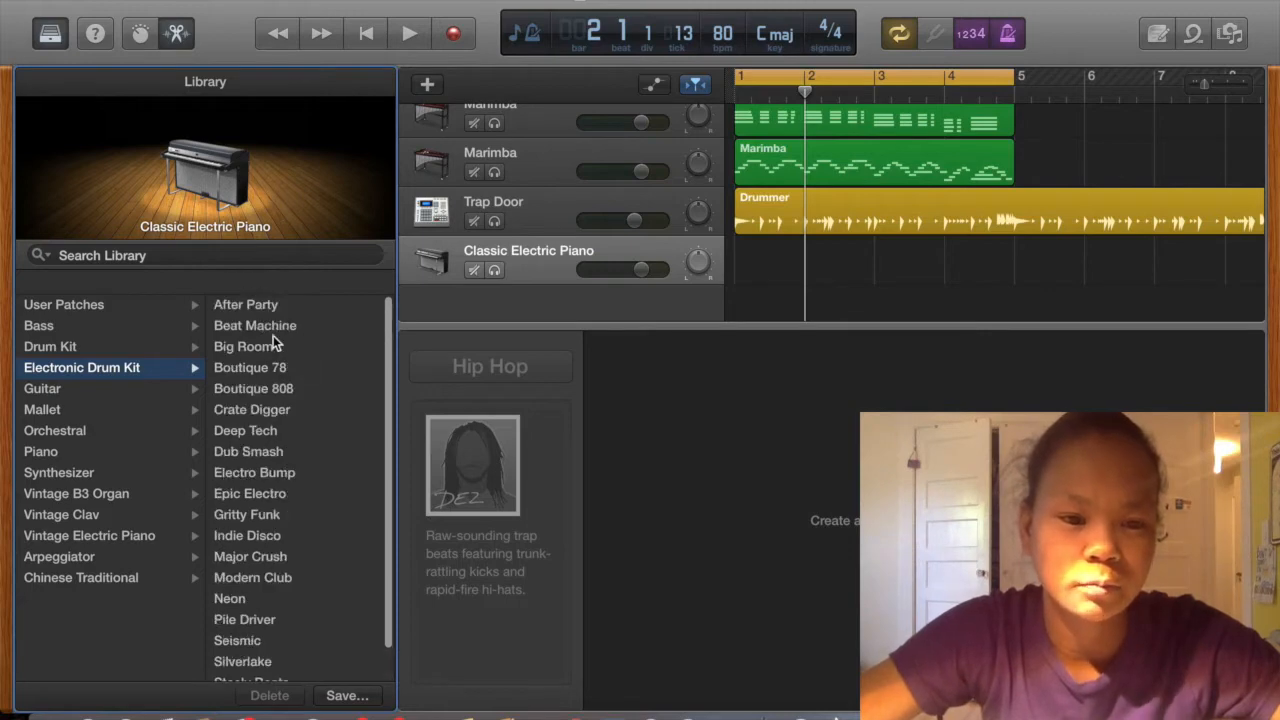
pyautogui.click(276, 329)
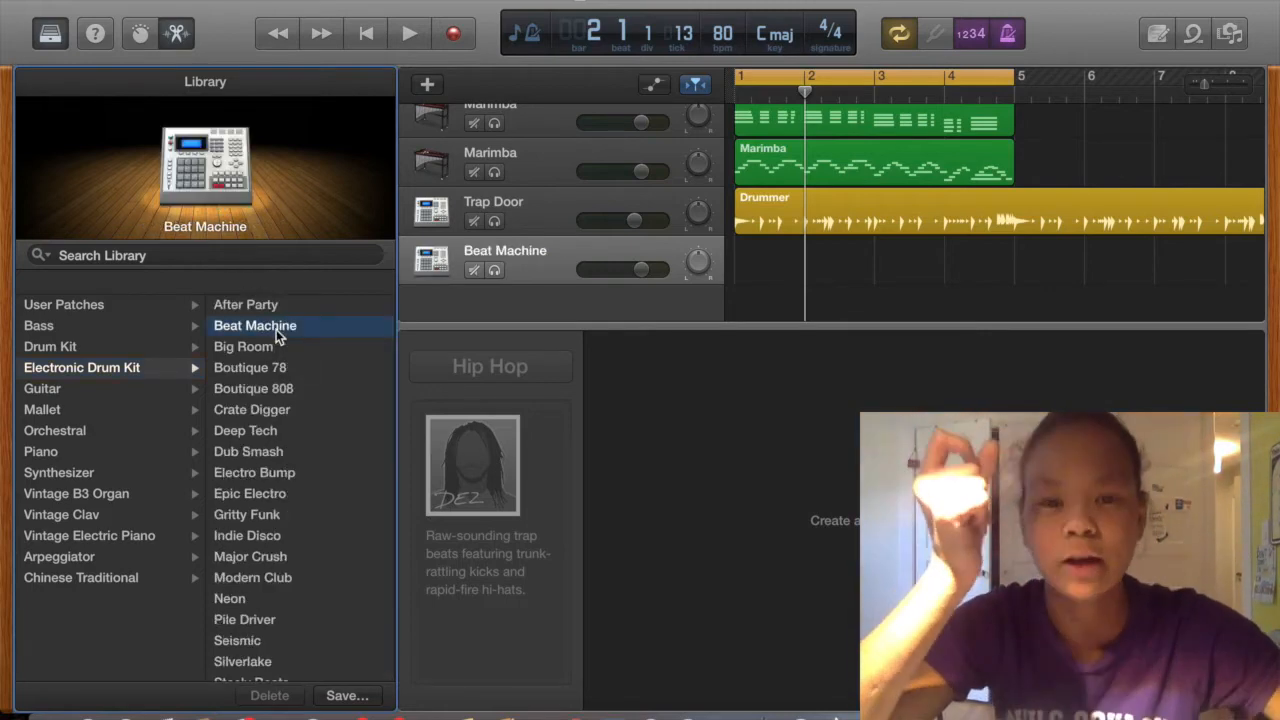
# Return the playhead to the song start and try out sounds on the Beat Machine and Trap Door tracks
pyautogui.press('Return')
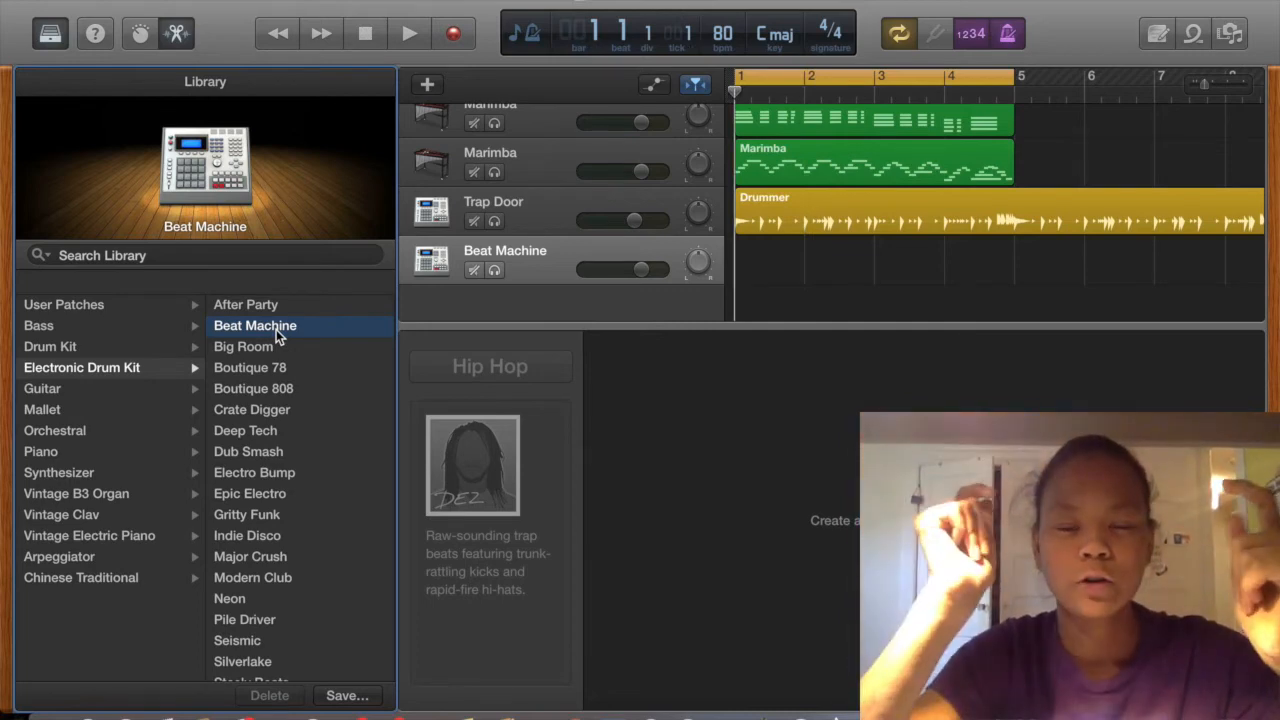
pyautogui.press('a')
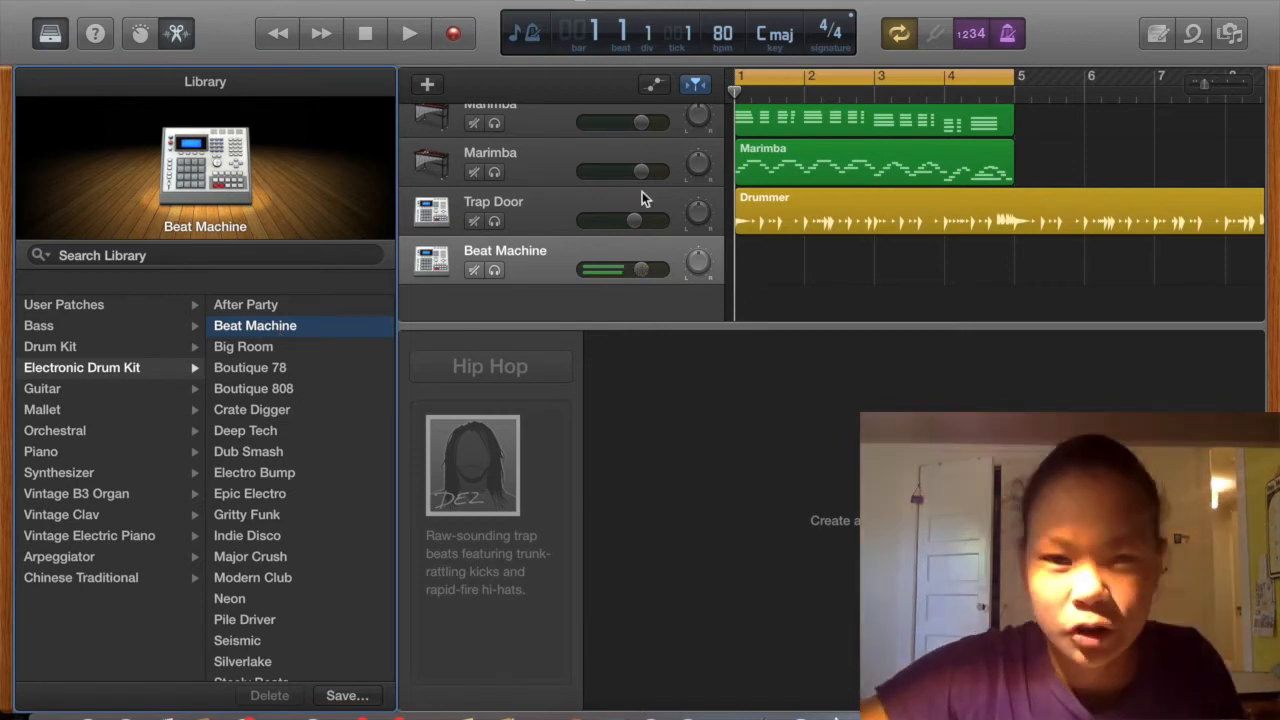
pyautogui.scroll(2, 520, 246)
pyautogui.click(520, 241)
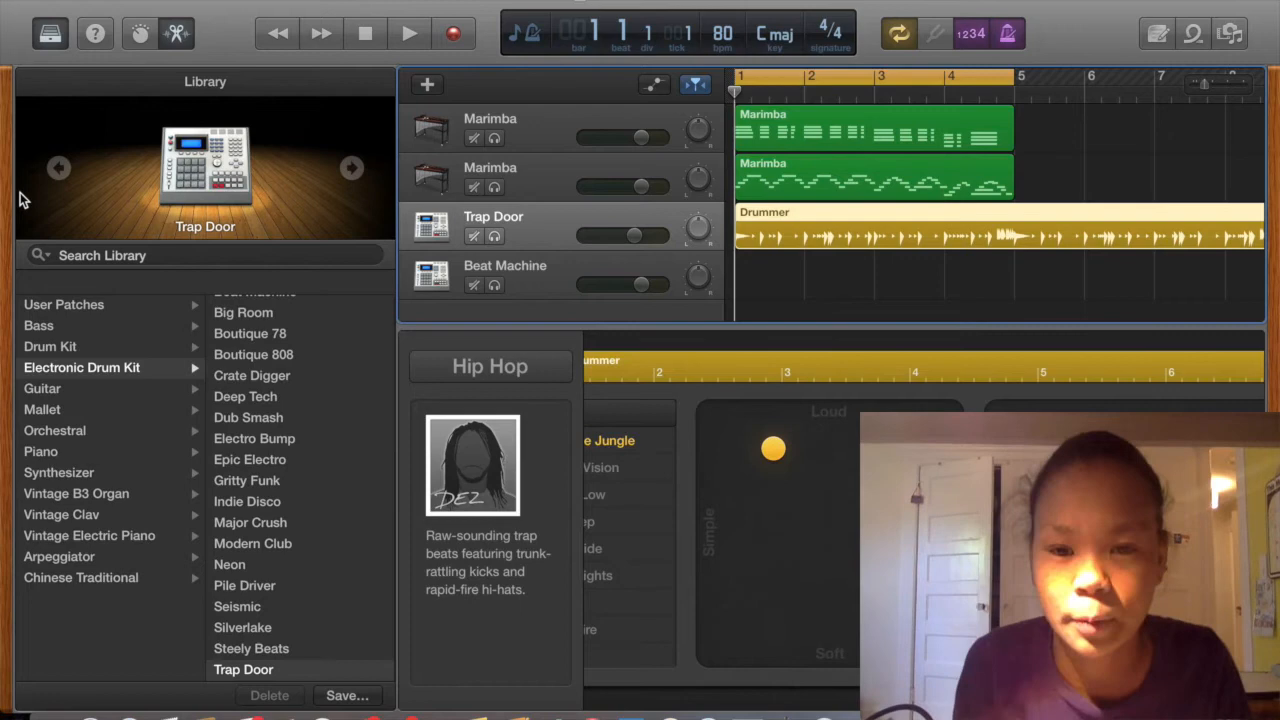
pyautogui.press('space')
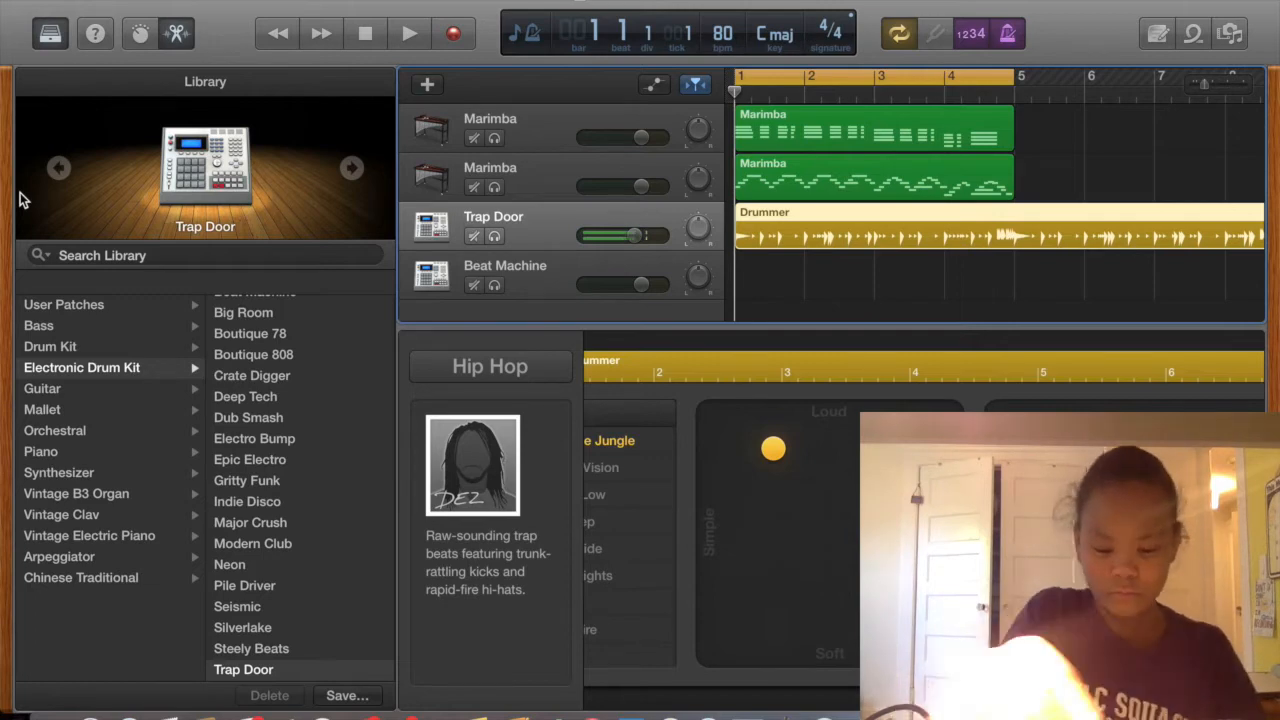
pyautogui.press('XF86AudioRaiseVolume')
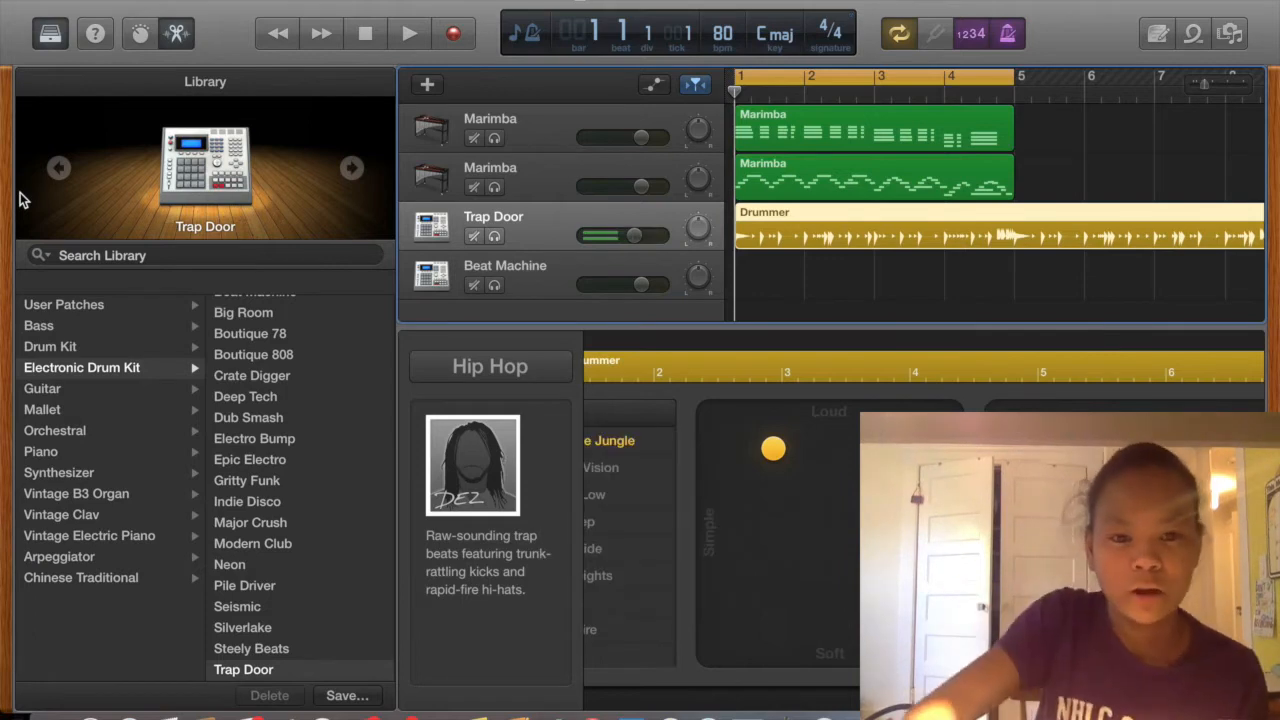
# Select the Beat Machine track and rehearse its part over the first two bars of playback, adjusting the system volume
pyautogui.click(448, 280)
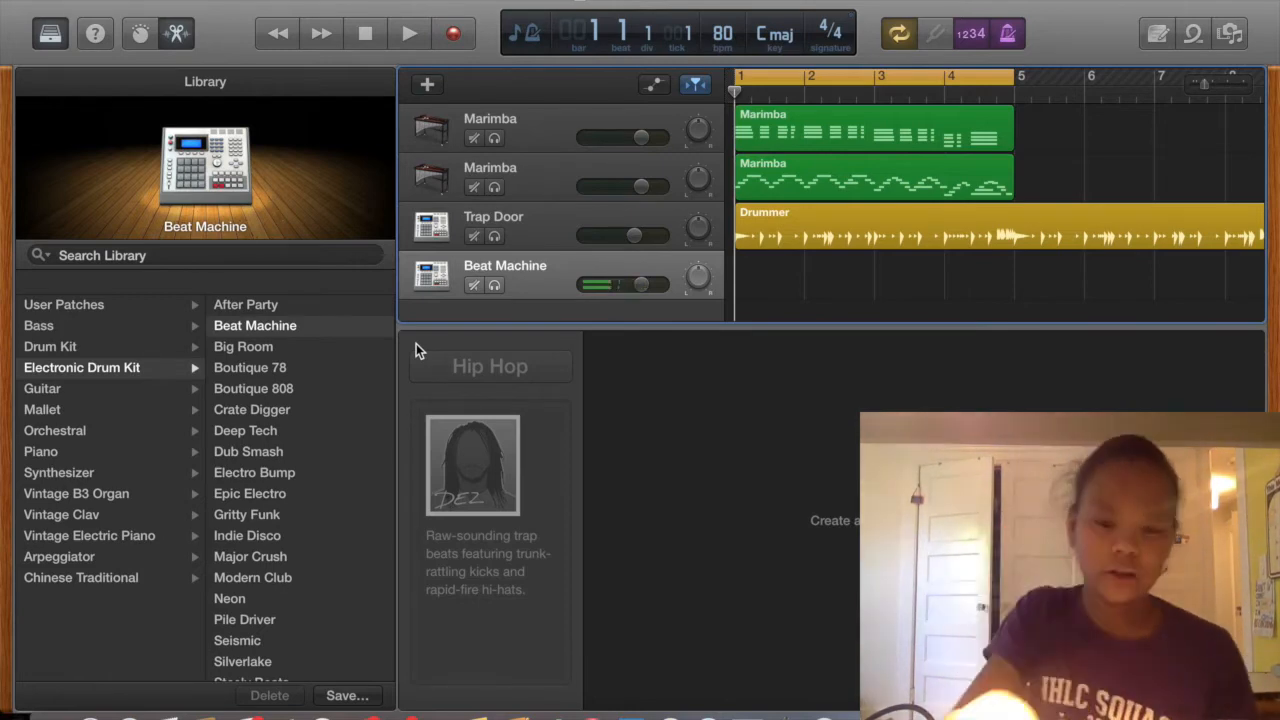
pyautogui.press('XF86AudioRaiseVolume')
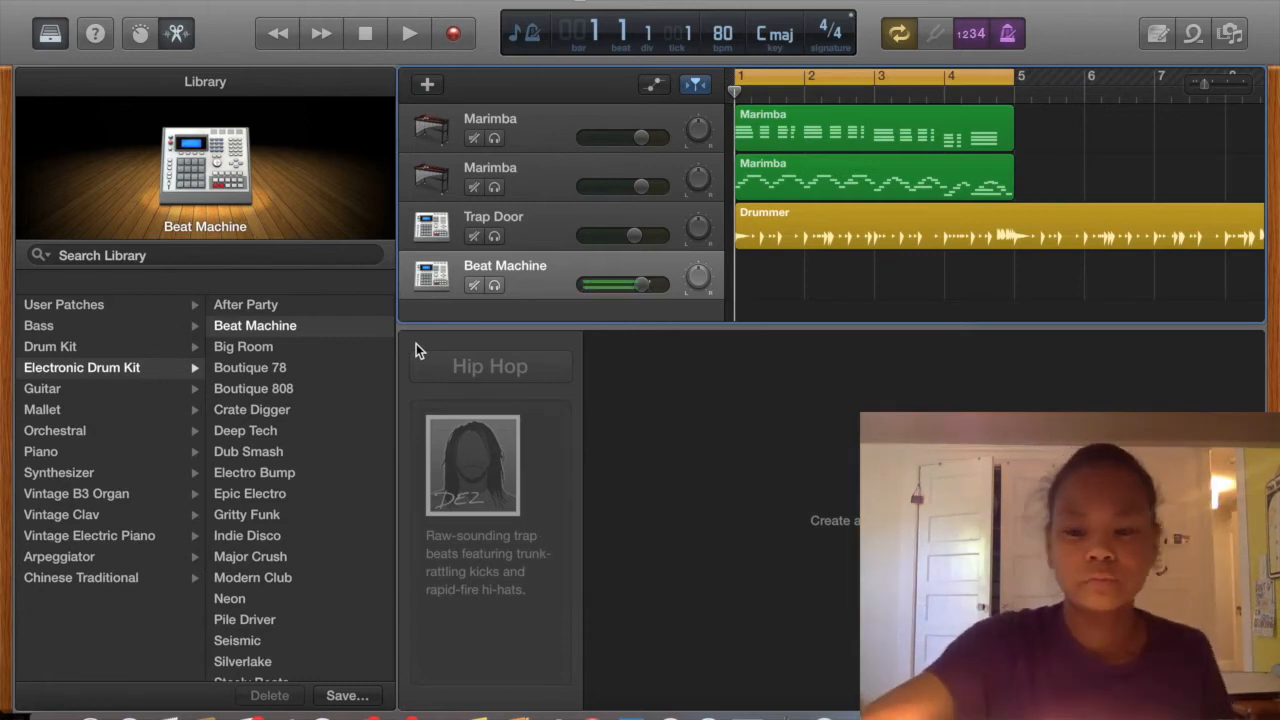
pyautogui.press('space')
pyautogui.press('XF86AudioRaiseVolume')
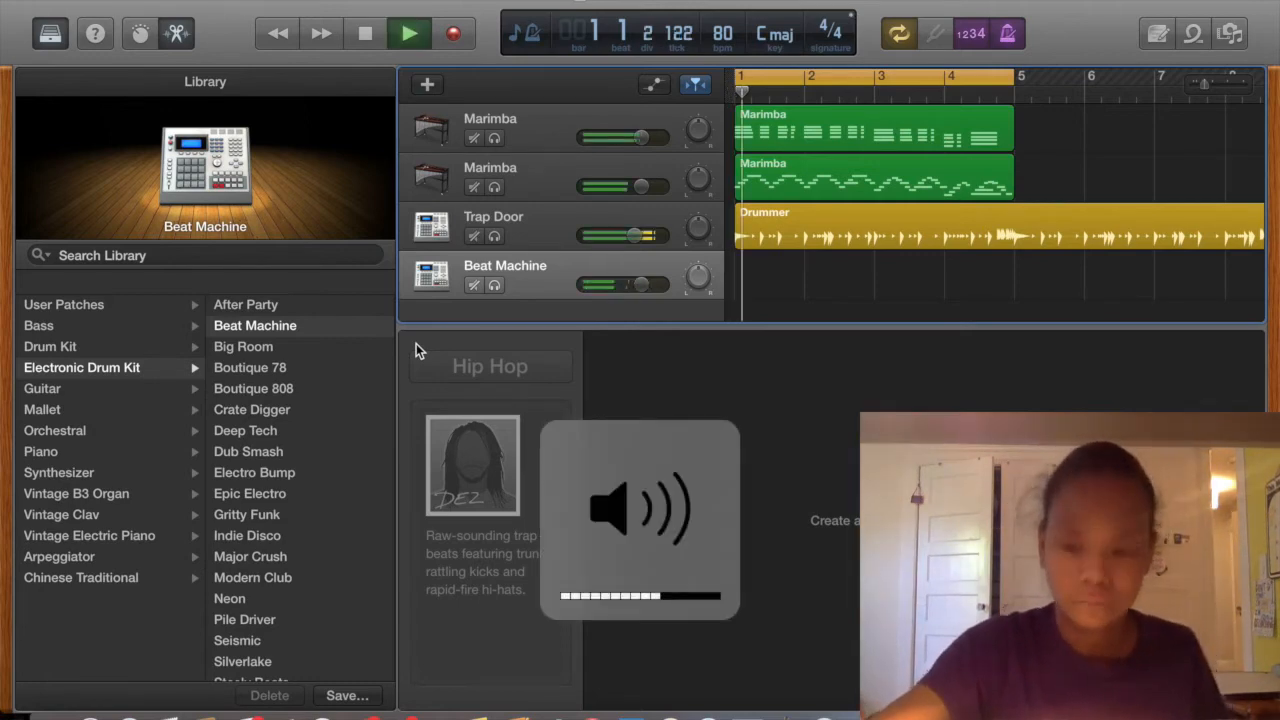
pyautogui.press('XF86AudioLowerVolume')
pyautogui.press('XF86AudioLowerVolume')
pyautogui.press('XF86AudioLowerVolume')
pyautogui.press('XF86AudioLowerVolume')
pyautogui.press('XF86AudioLowerVolume')
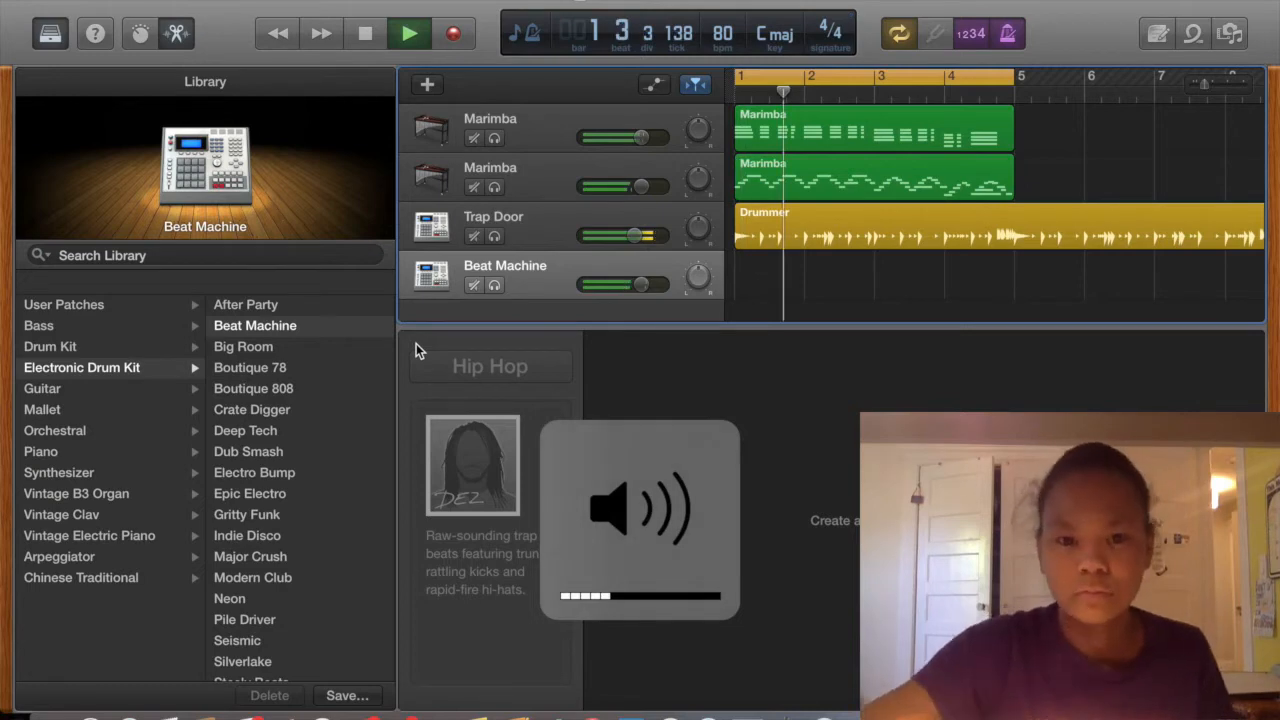
pyautogui.press('XF86AudioRaiseVolume')
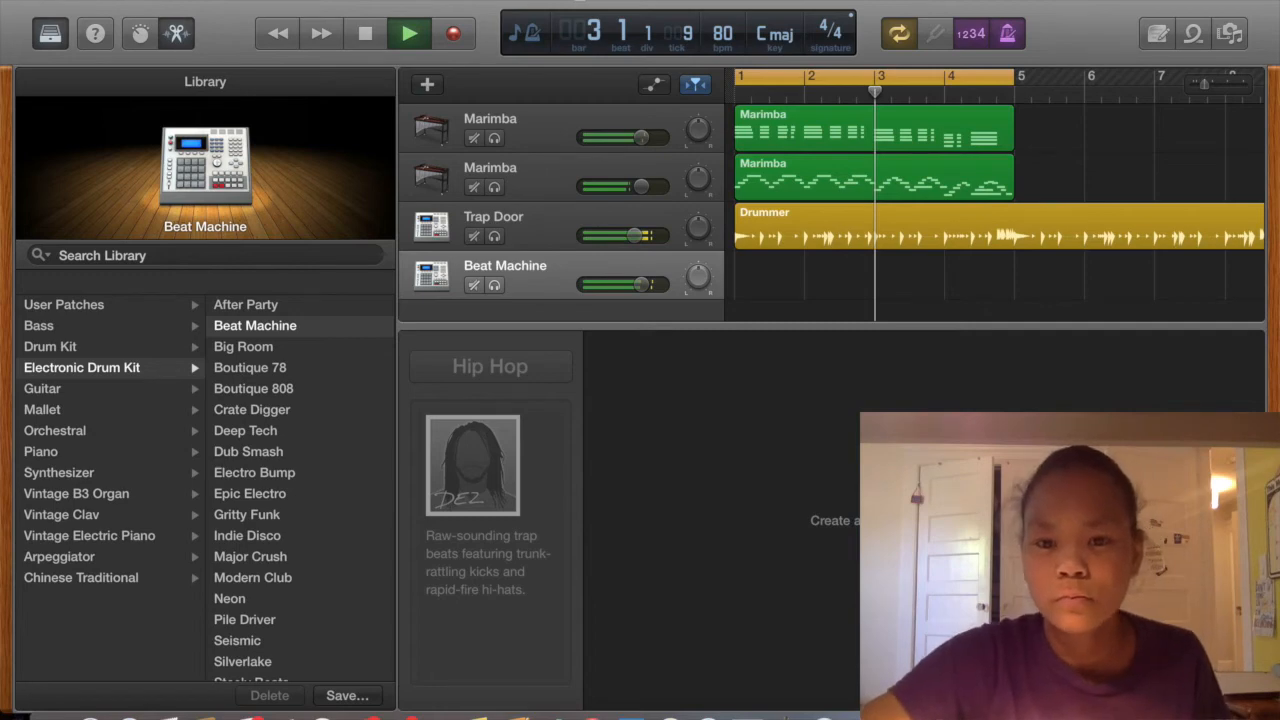
pyautogui.press('space')
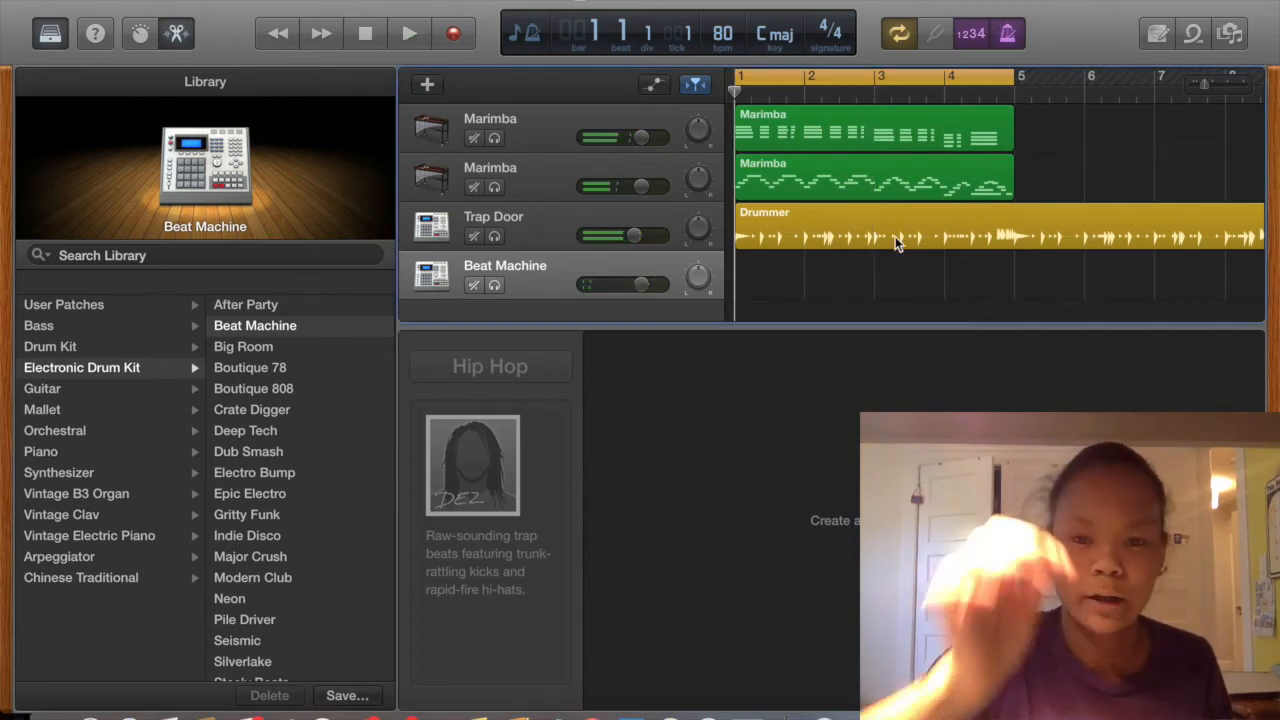
# Record a drum part on the Beat Machine track over bars 1 and 2, and enlarge the track area above the editor
pyautogui.press('e')
pyautogui.press('r')
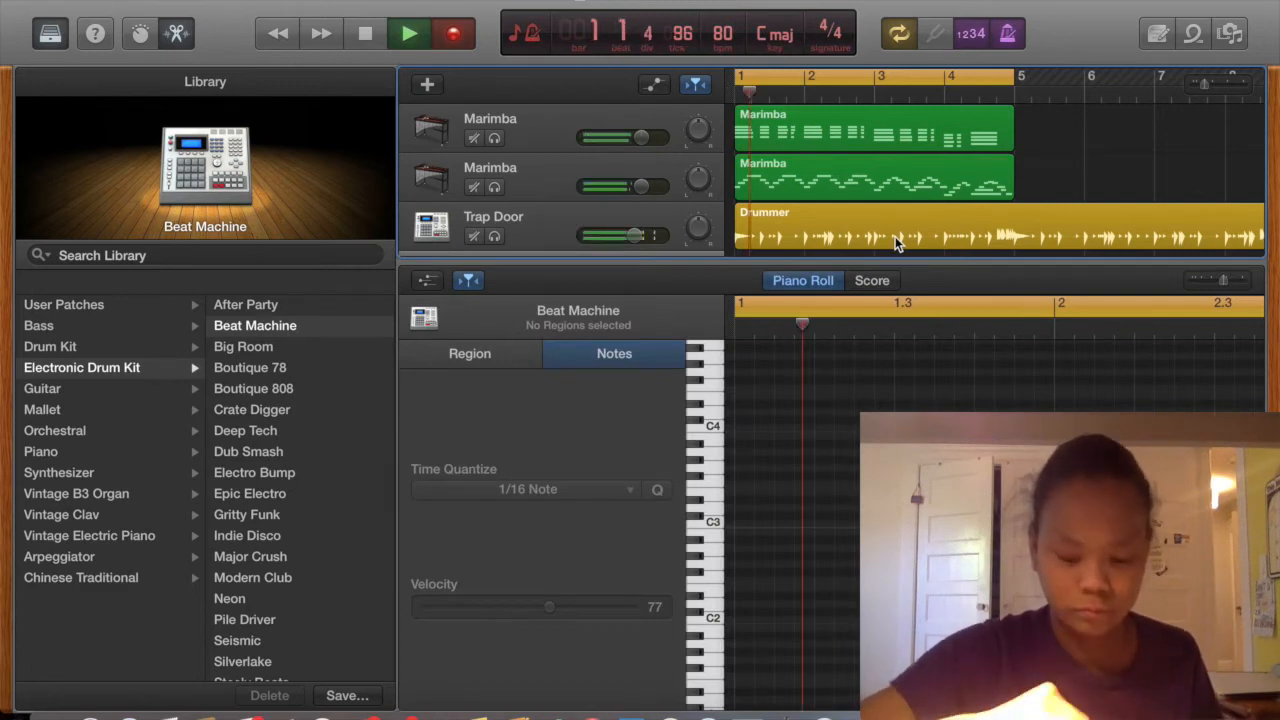
pyautogui.press('a')
pyautogui.press('a')
pyautogui.press('a')
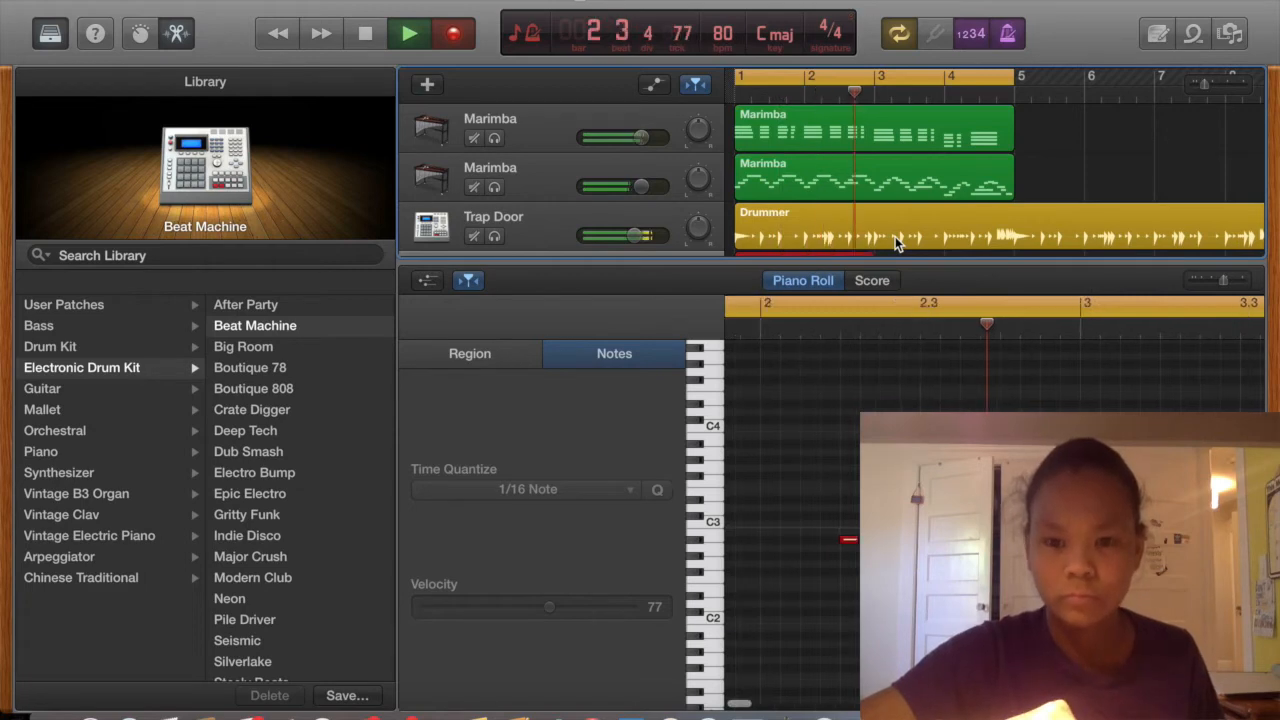
pyautogui.press('space')
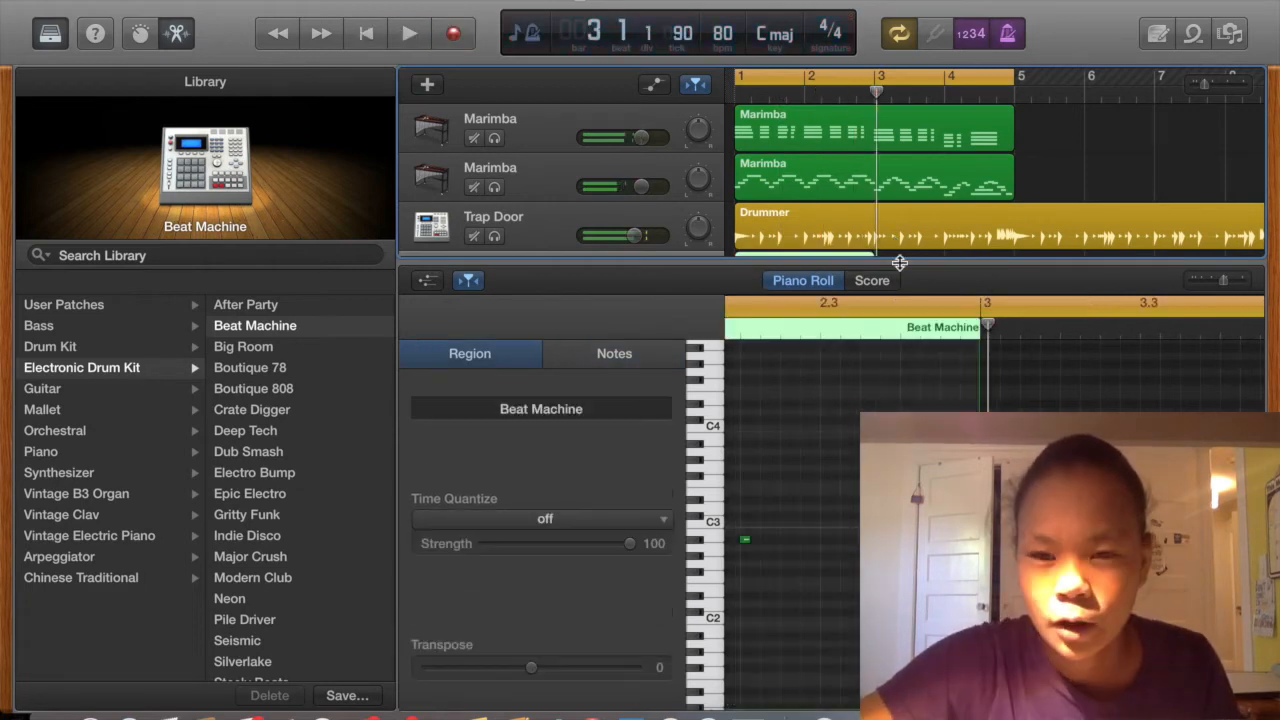
pyautogui.moveTo(899, 263); pyautogui.dragTo(818, 483)
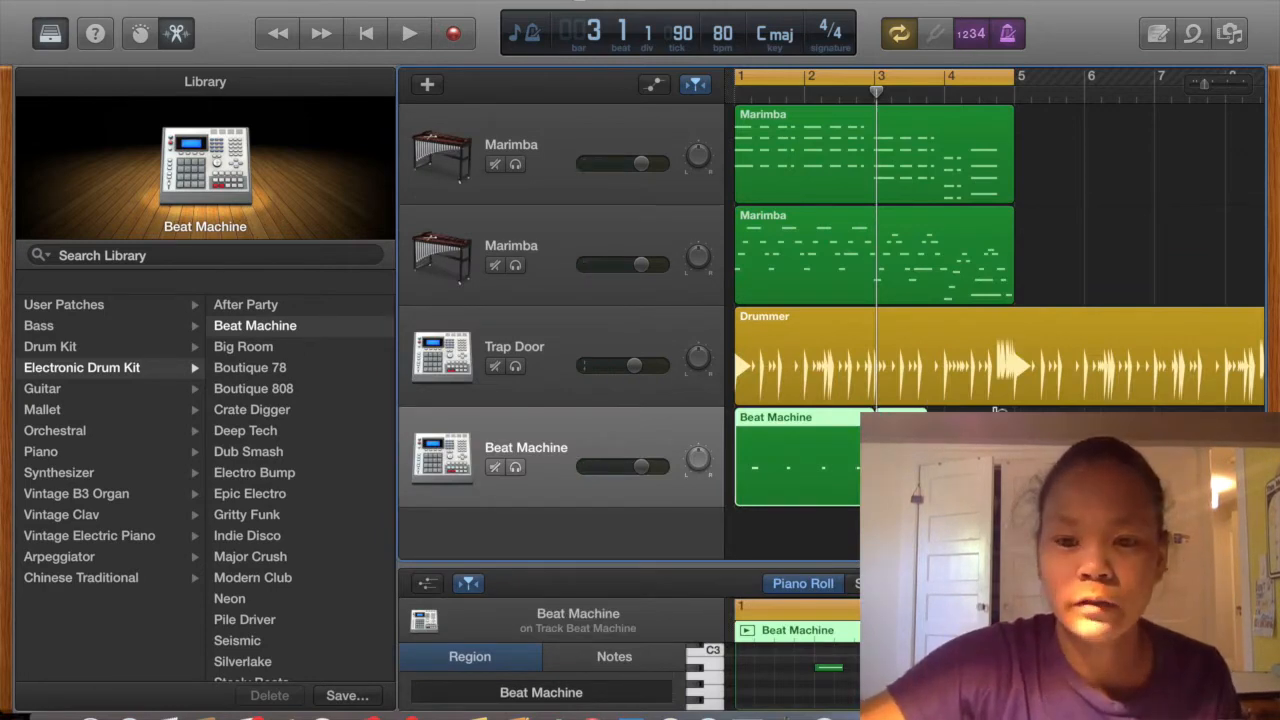
# Loop the Beat Machine region out to the end of bar 4 and play the song back from the start
pyautogui.moveTo(998, 410); pyautogui.dragTo(1018, 410)
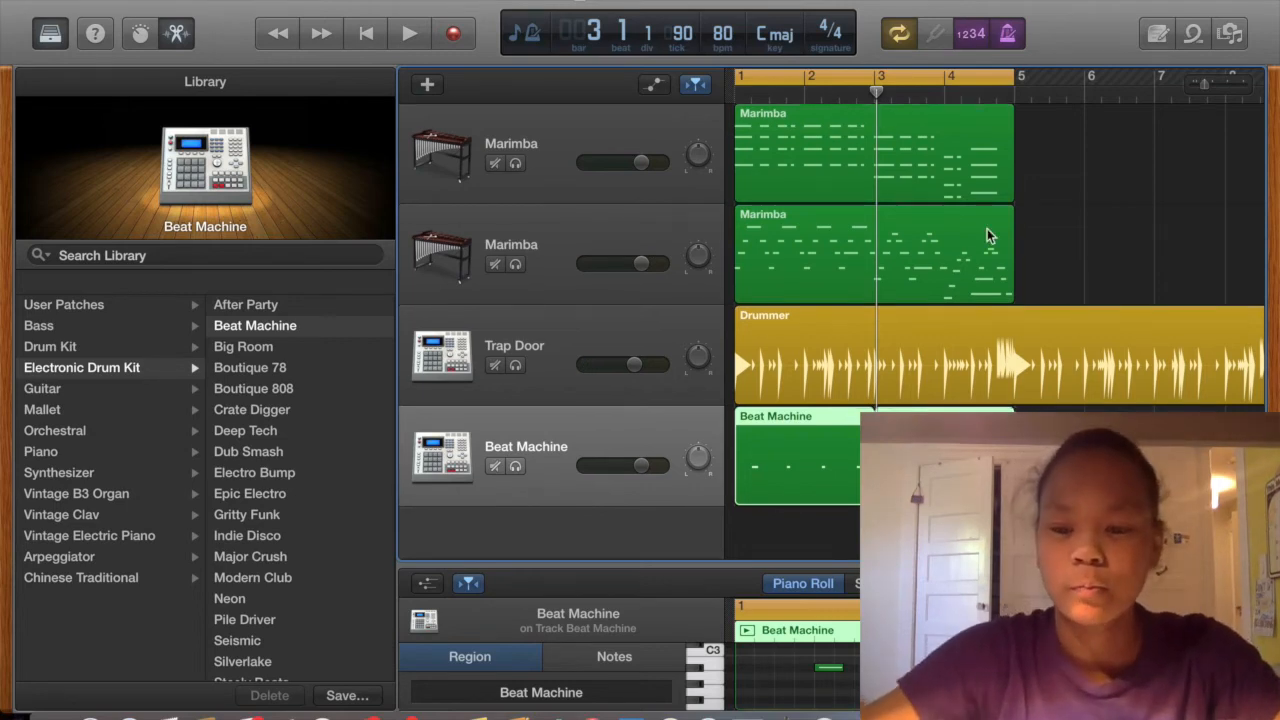
pyautogui.press('Return')
pyautogui.press('space')
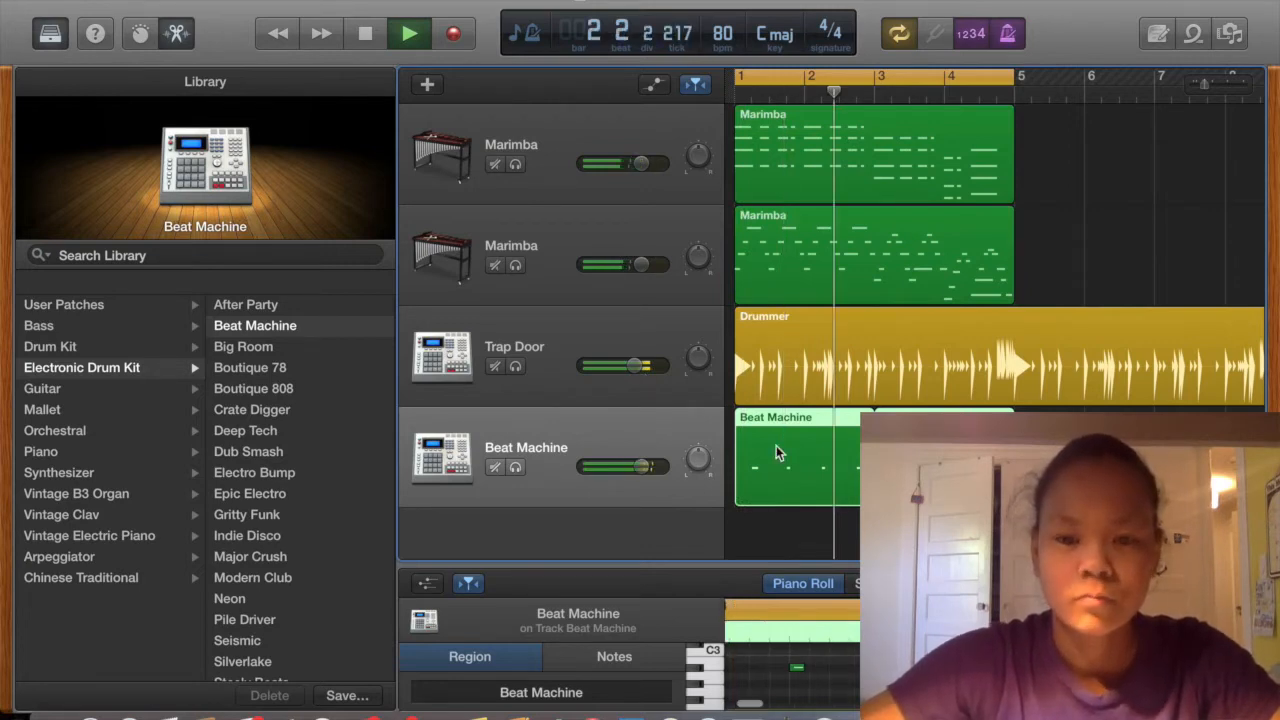
pyautogui.press('space')
# Open the first Drummer region on the Trap Door track in the editor
pyautogui.press('e')
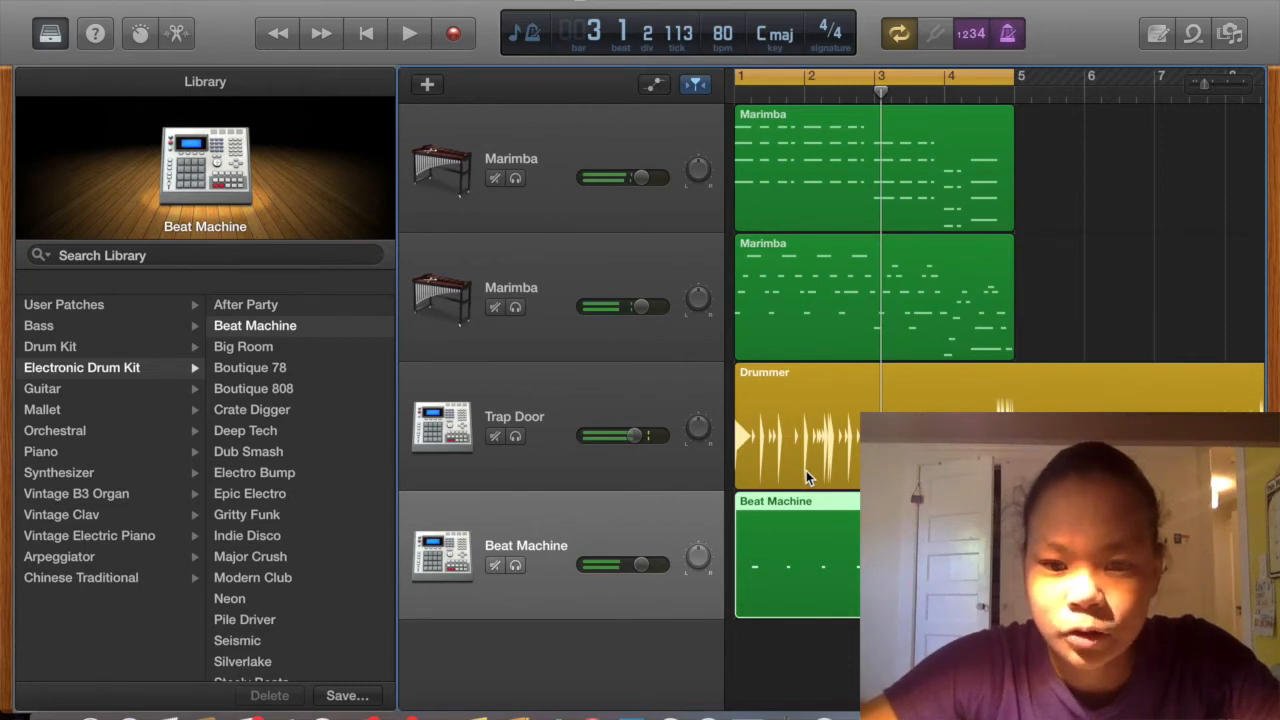
pyautogui.doubleClick(806, 470)
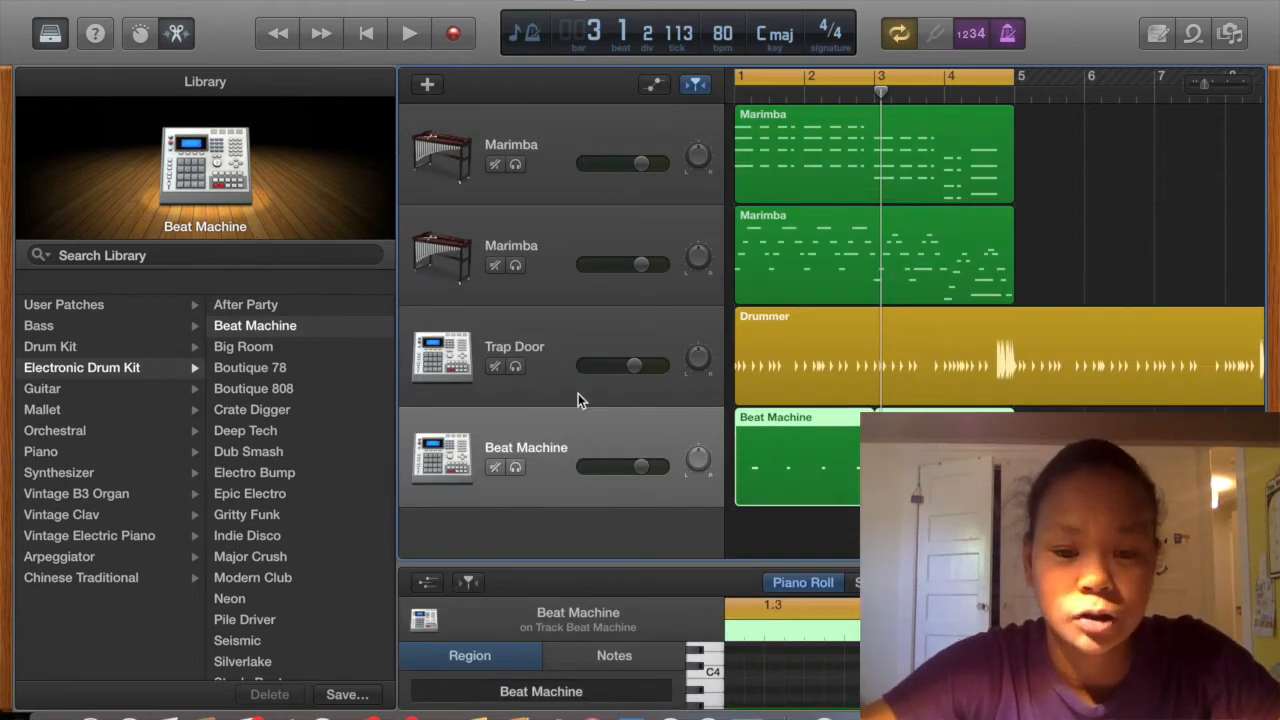
# Duplicate the Beat Machine track and try out sounds on the new track, raising the system volume
pyautogui.press('super+d')
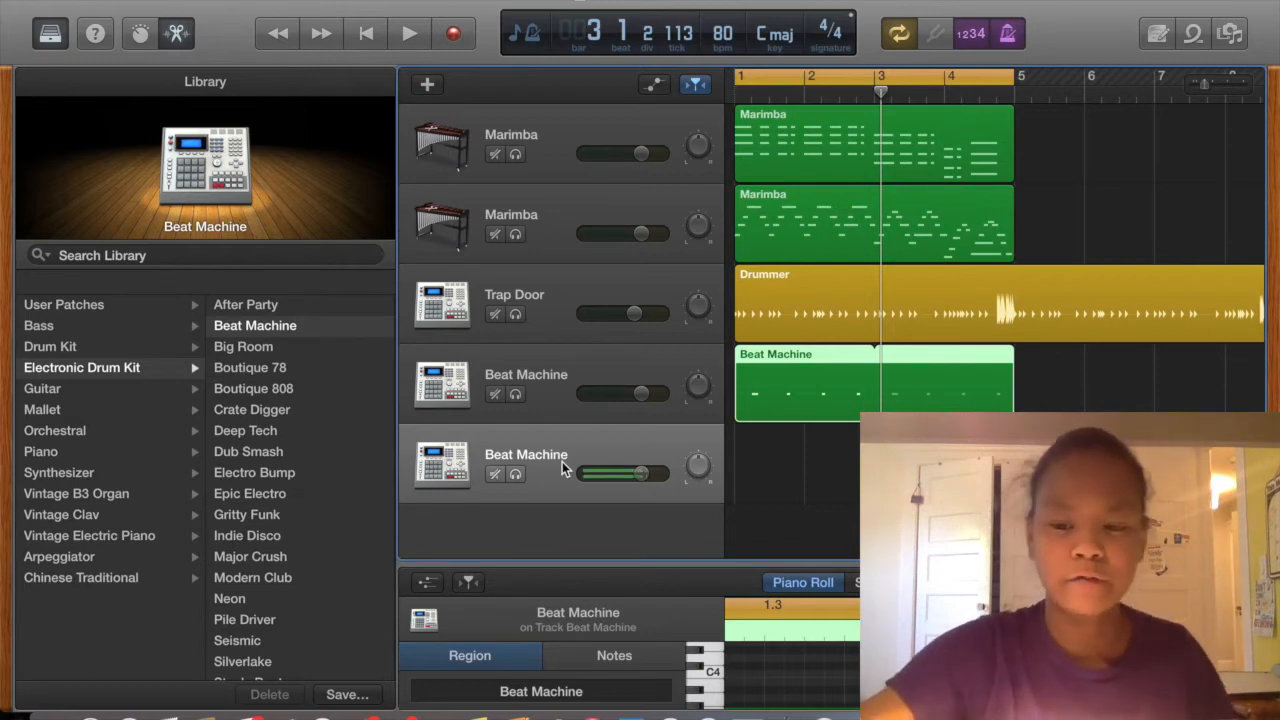
pyautogui.press('XF86AudioRaiseVolume')
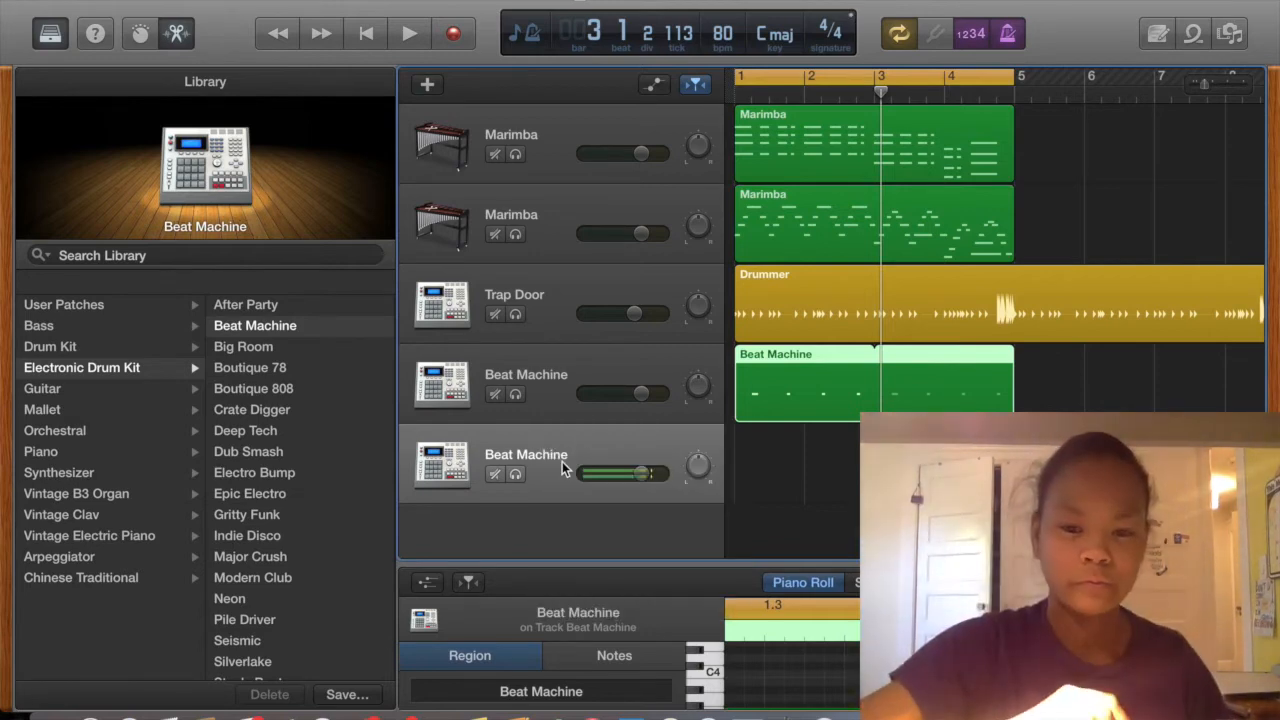
# Try to record a part on the second Beat Machine track from bar 1, and discard the take
pyautogui.press('Return')
pyautogui.press('space')
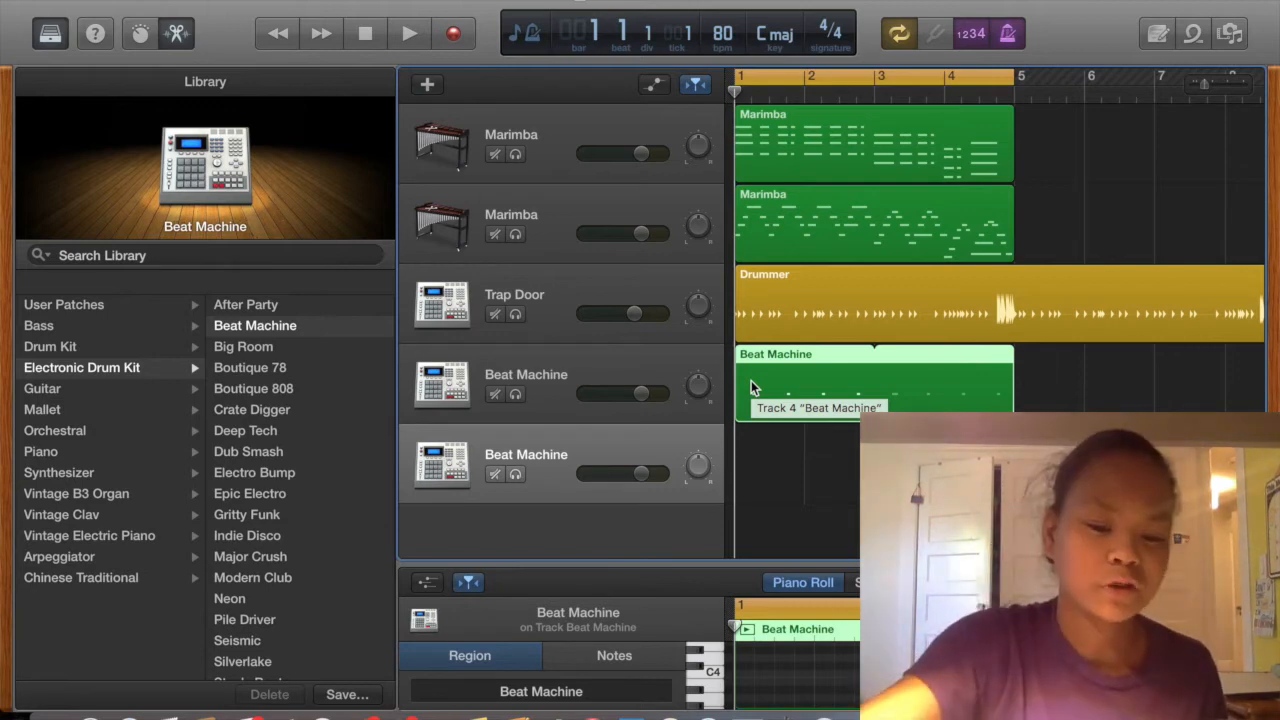
pyautogui.press('r')
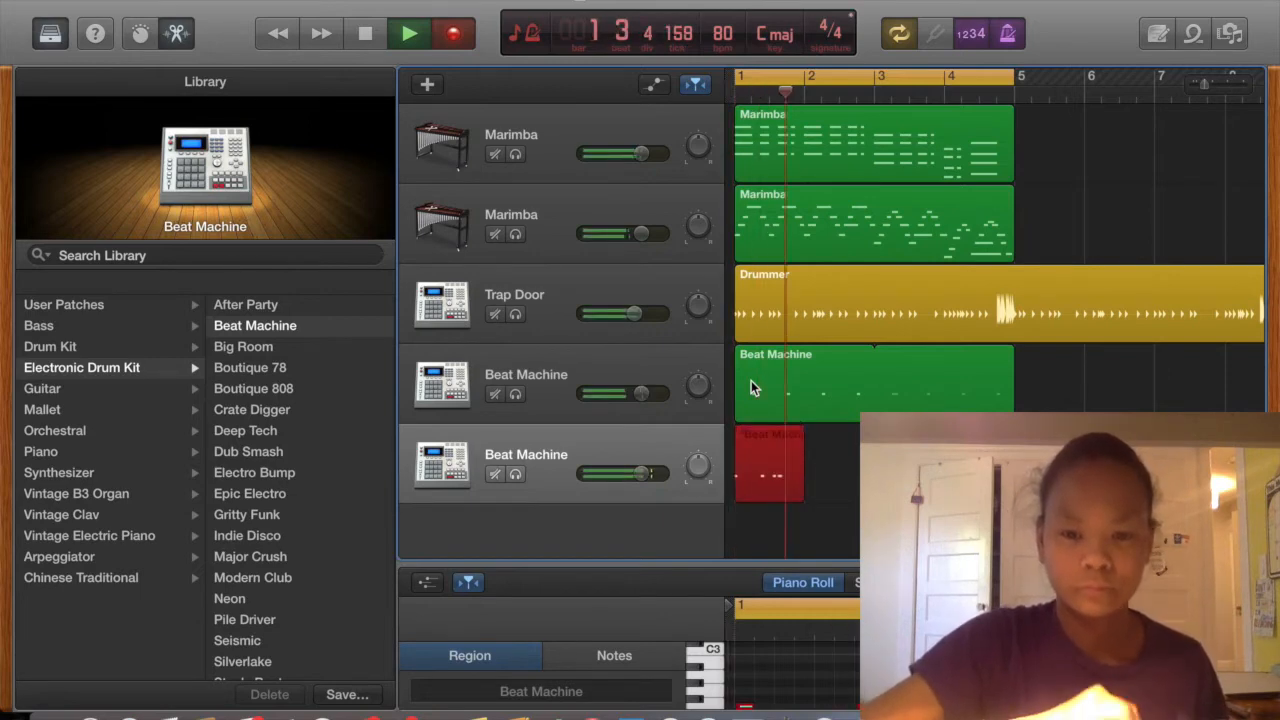
pyautogui.press('space')
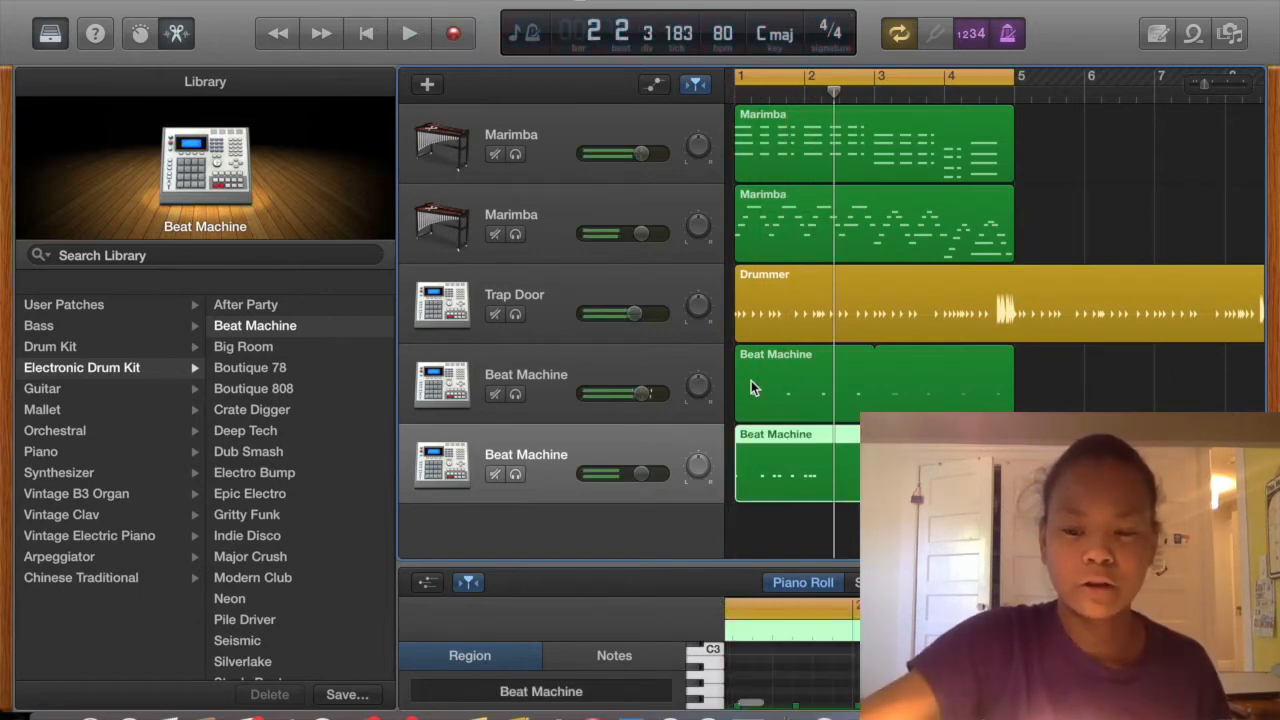
pyautogui.press('super+z')
# Record a drum part on the second Beat Machine track over bars 1 to 4
pyautogui.press('r')
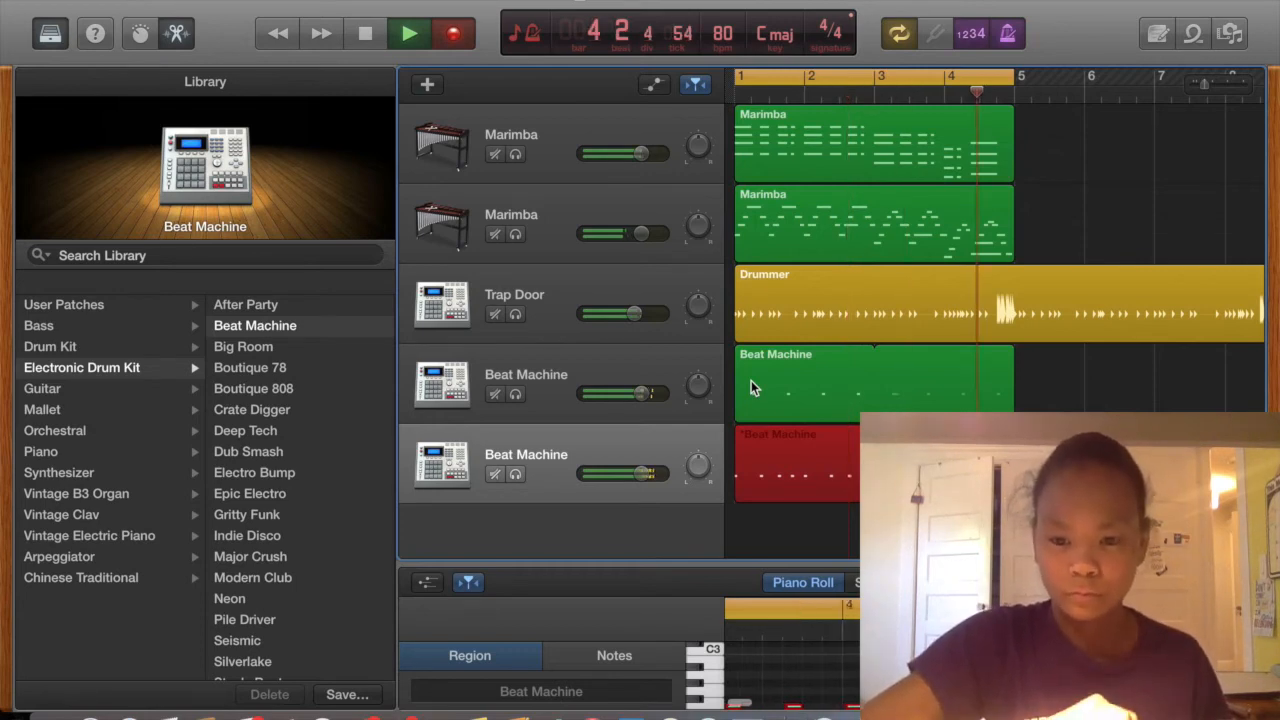
pyautogui.press('space')
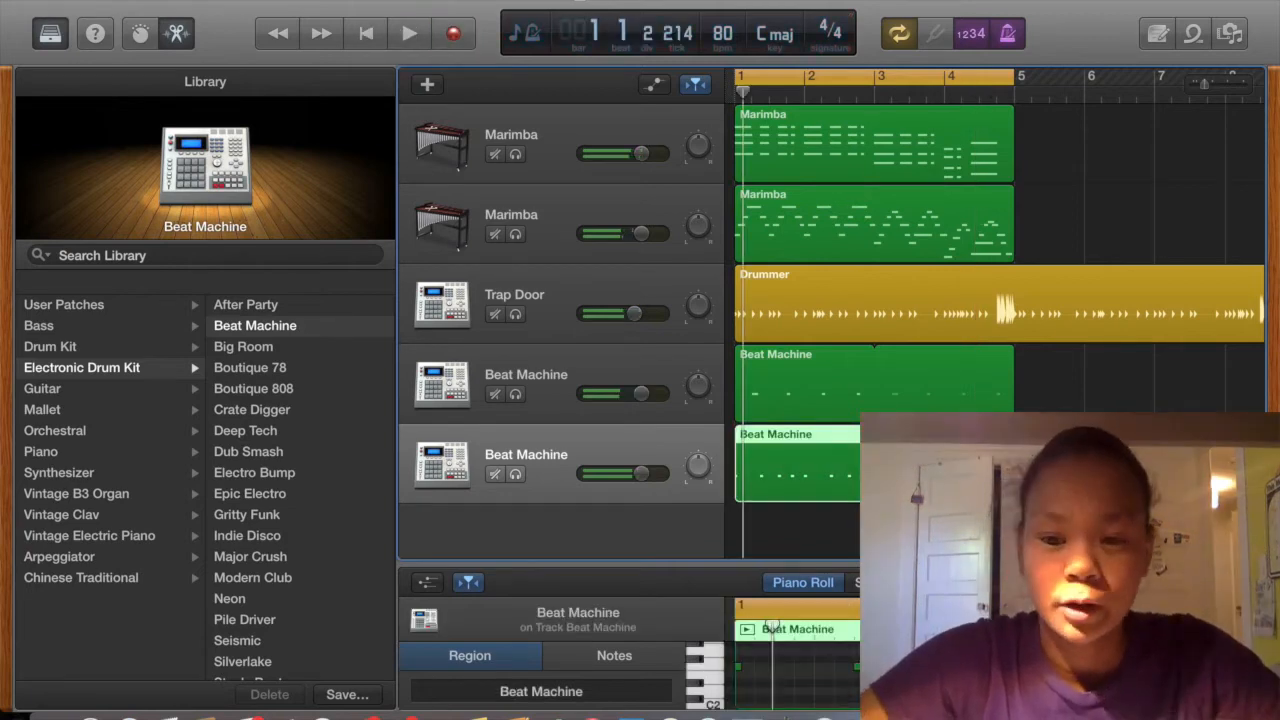
# Select the regions on both Beat Machine tracks and play back the four bars with a wider timeline view
pyautogui.click(986, 392)
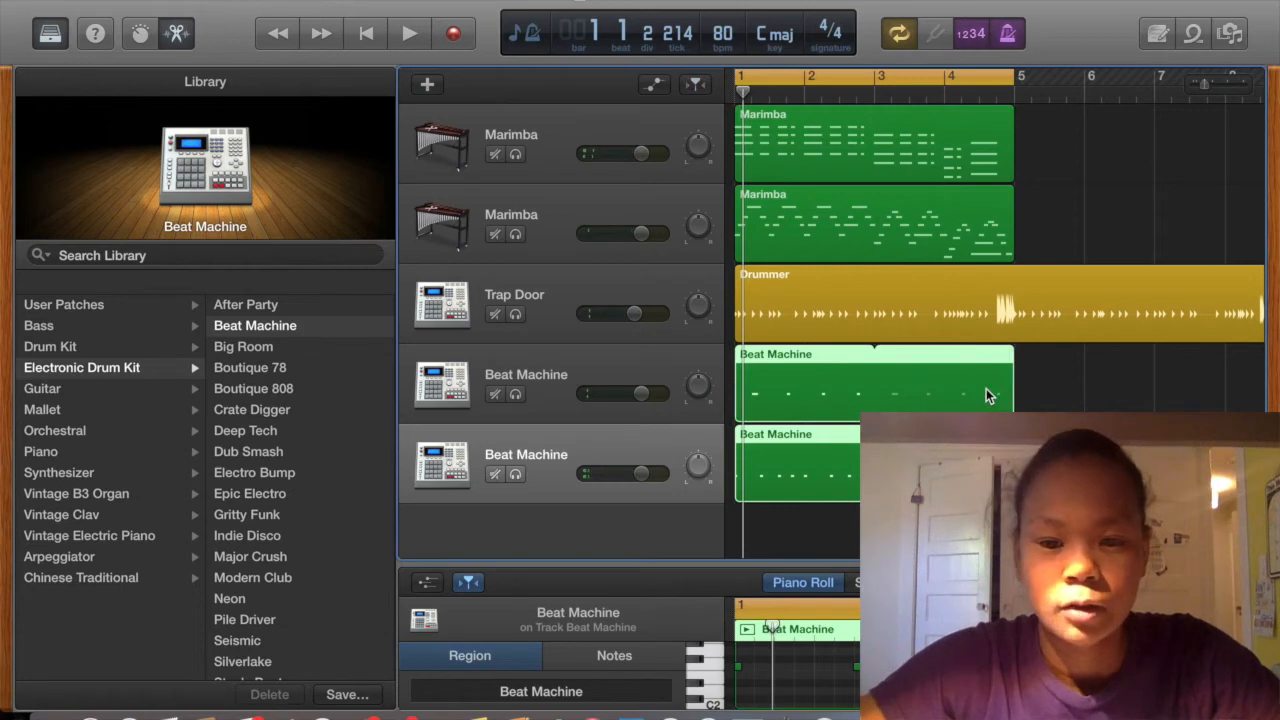
pyautogui.press('space')
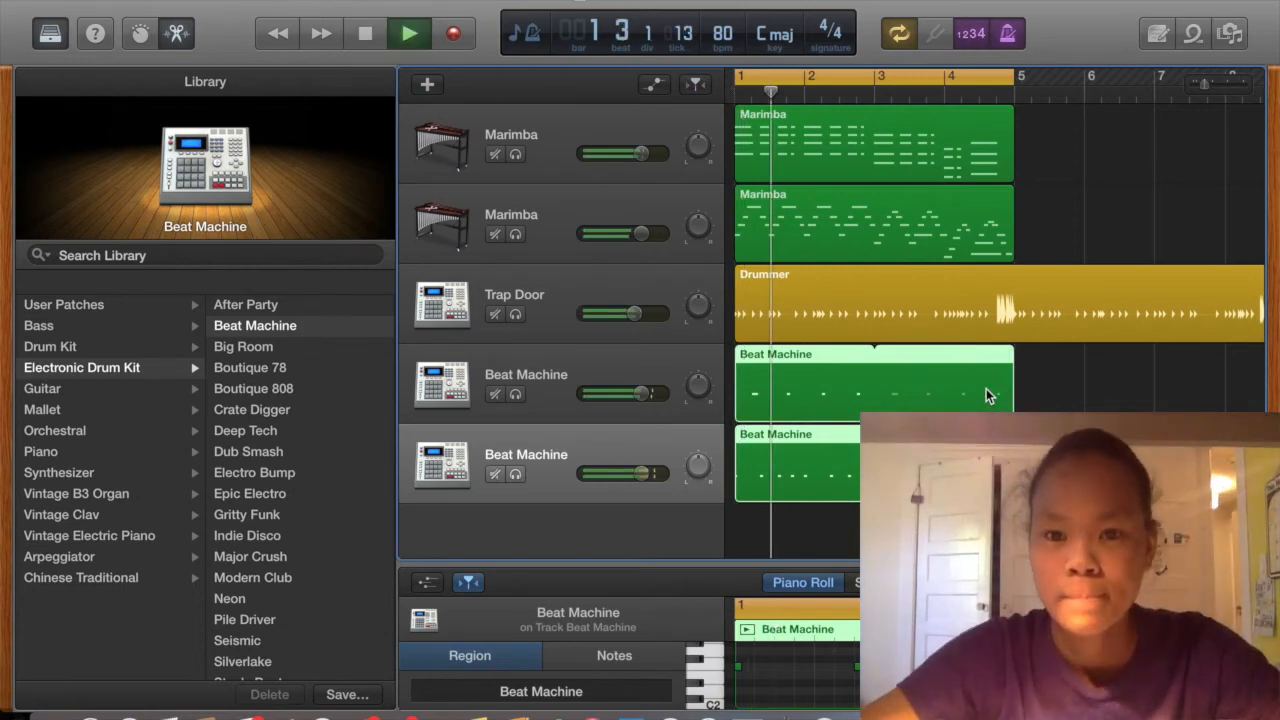
pyautogui.press('super+Left')
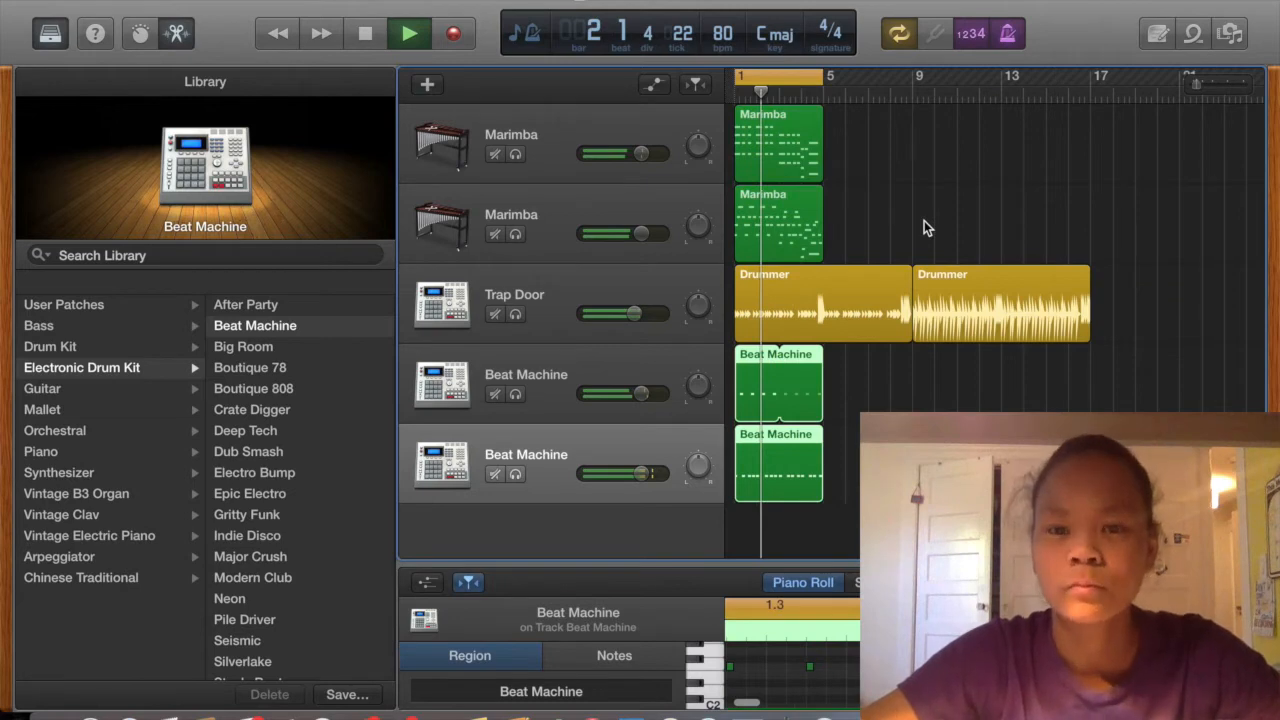
pyautogui.press('super+Right')
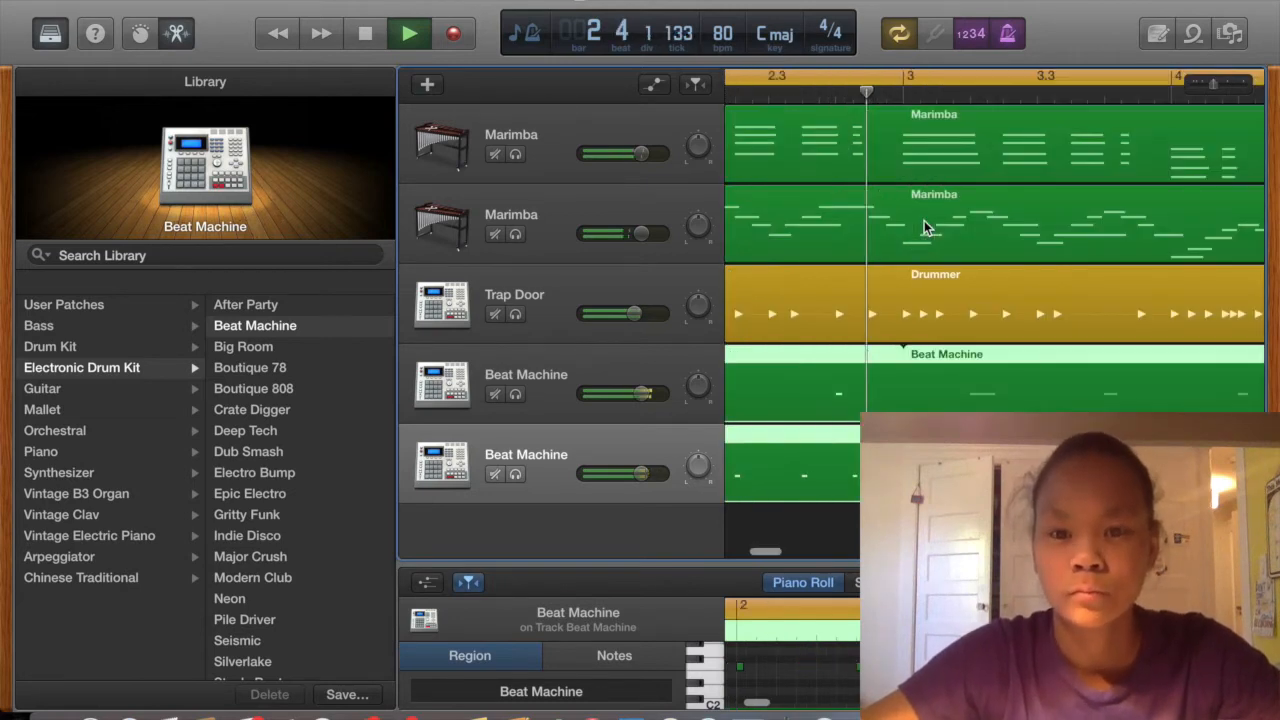
pyautogui.press('super+Left')
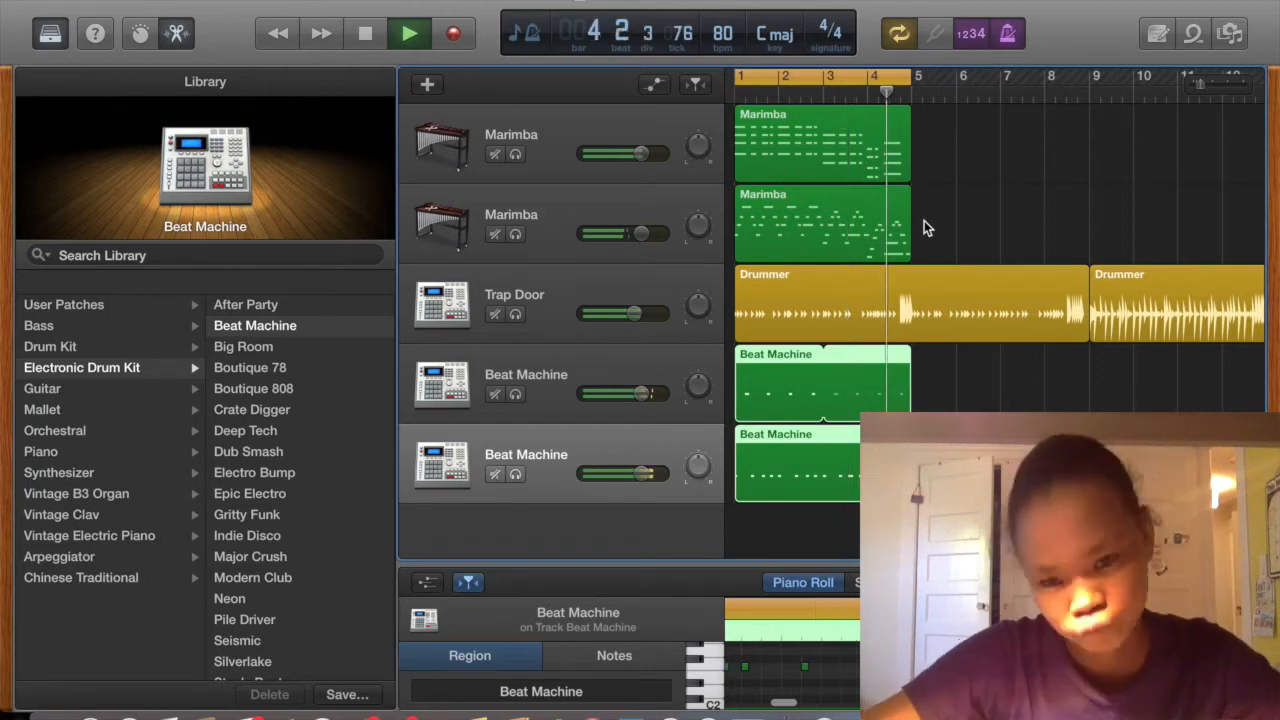
pyautogui.press('space')
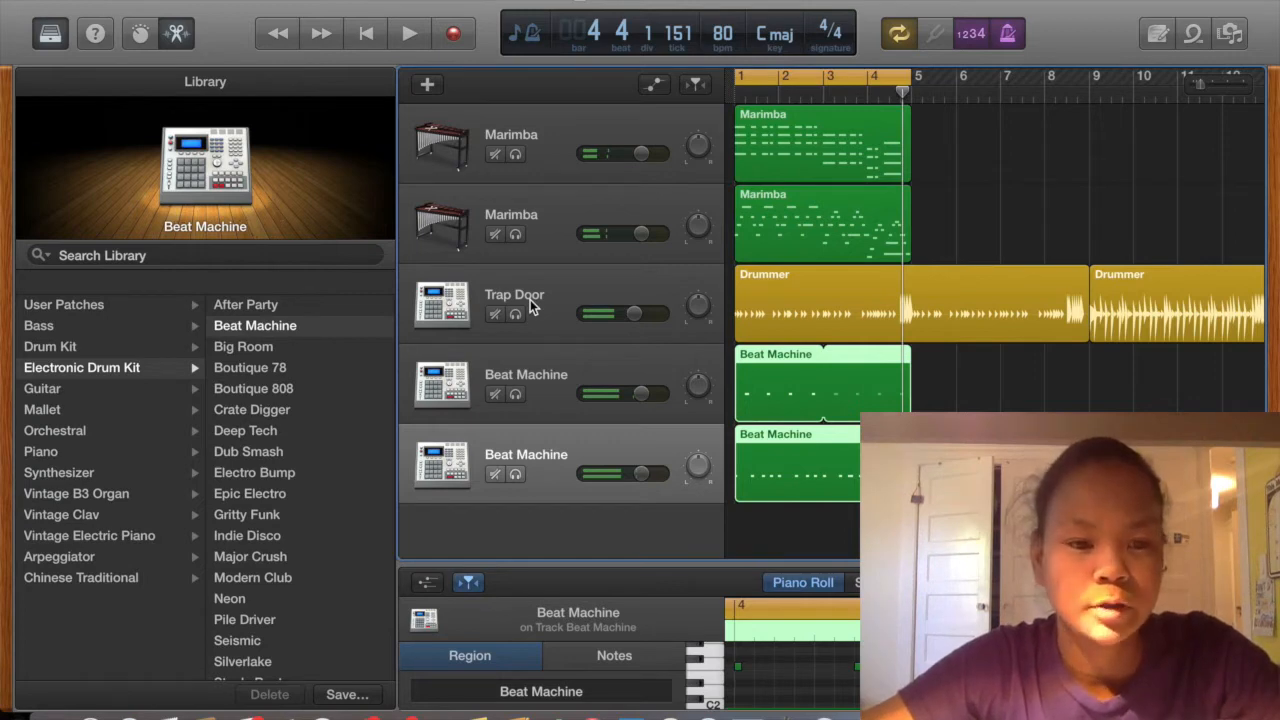
# Add another software instrument track with the Boutique 808 patch and try out its sounds, raising the system volume
pyautogui.click(327, 392)
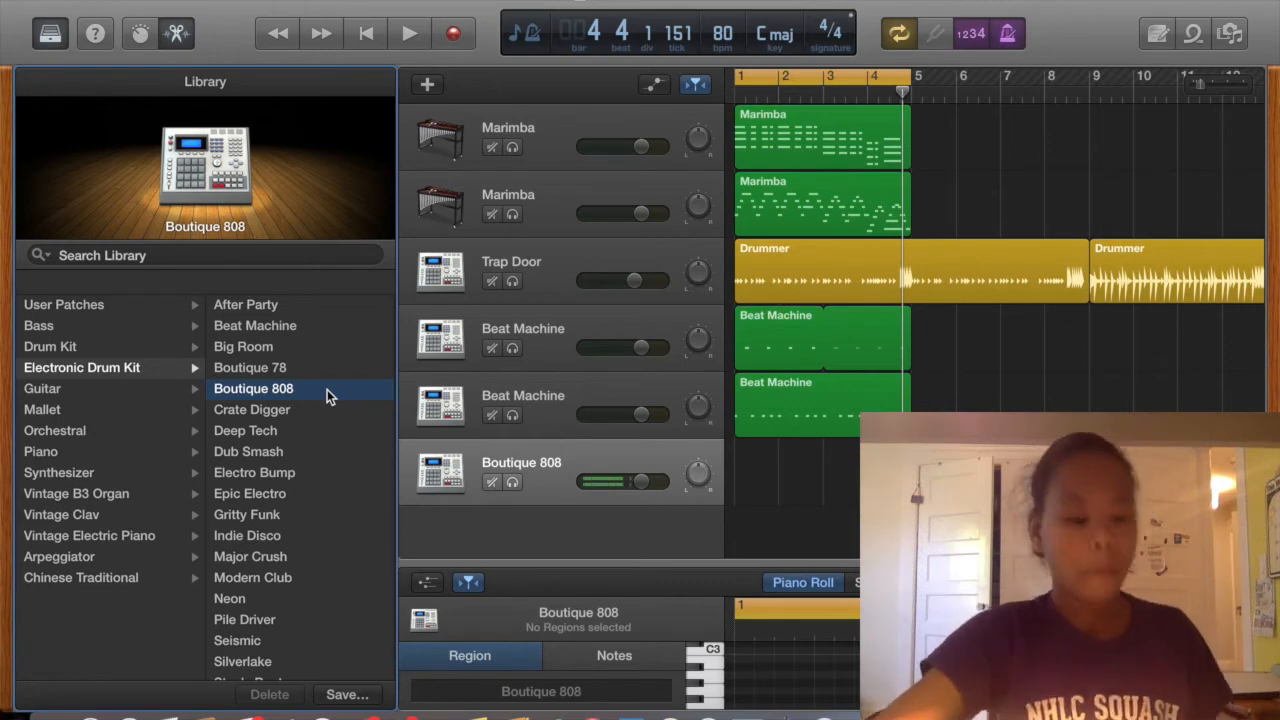
pyautogui.press('XF86AudioRaiseVolume')
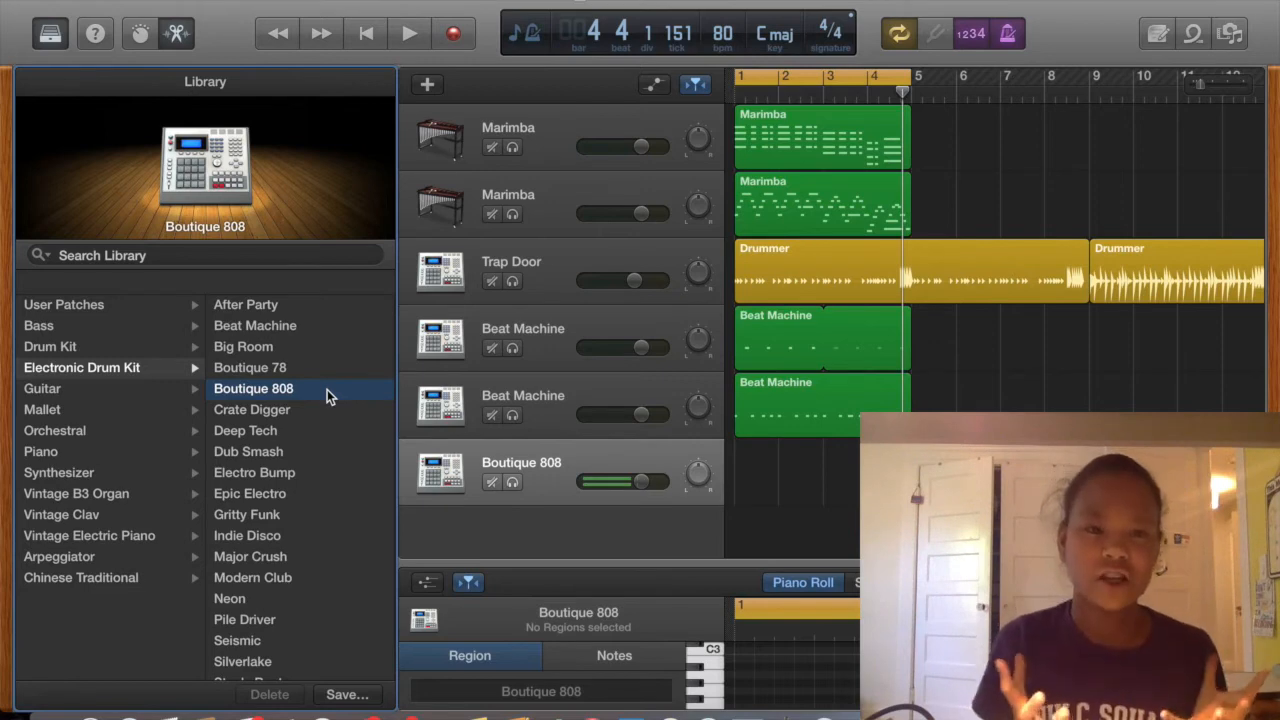
# Record a drum part on the Boutique 808 track from the song start over bars 1 to 4
pyautogui.press('Return')
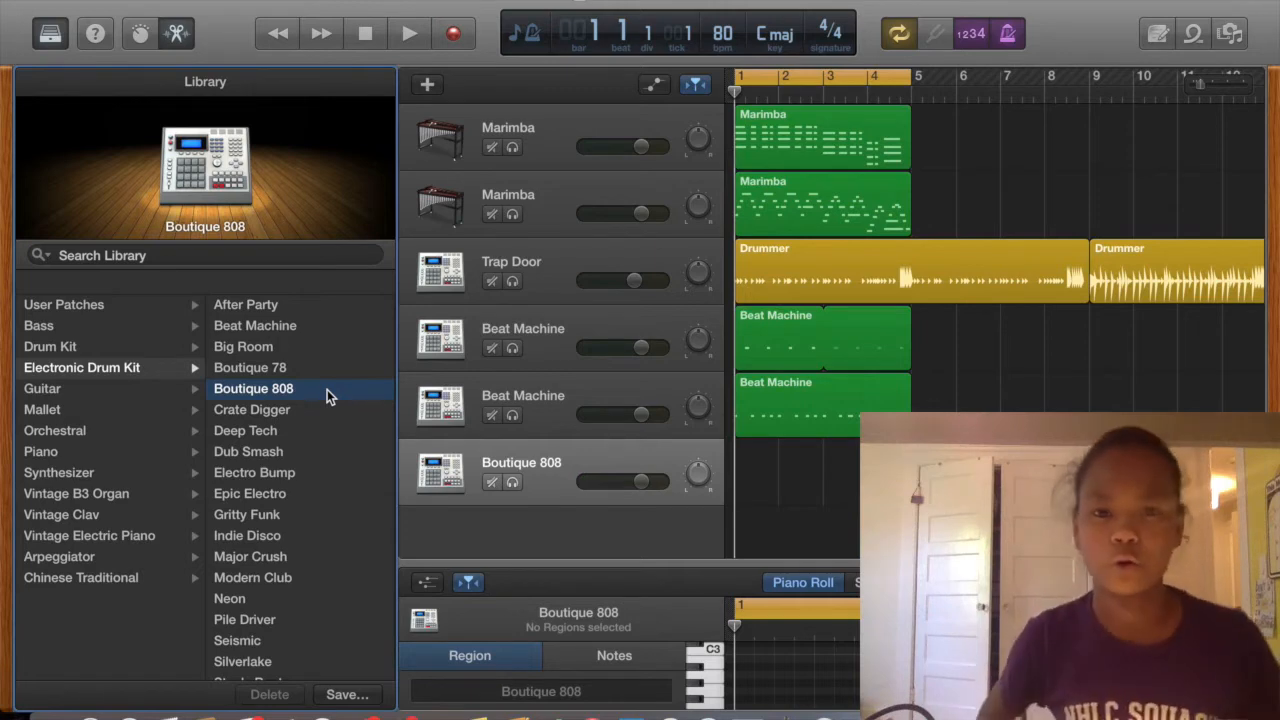
pyautogui.press('space')
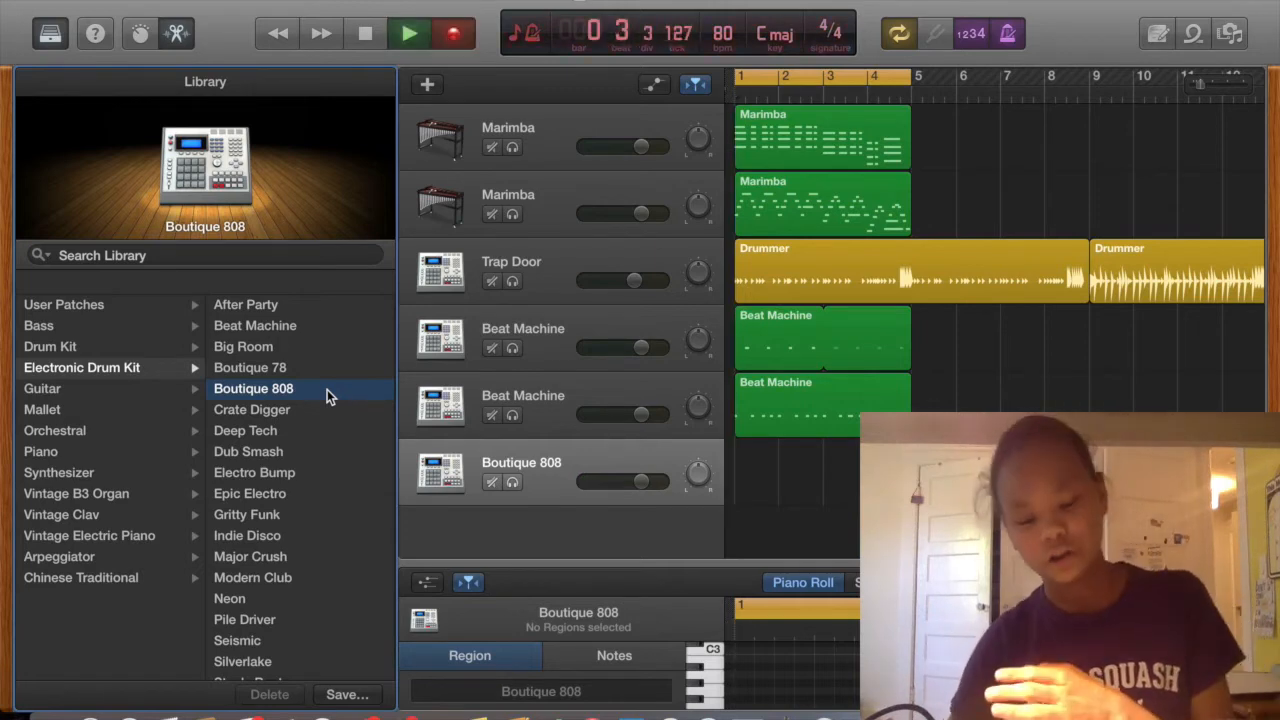
pyautogui.press('r')
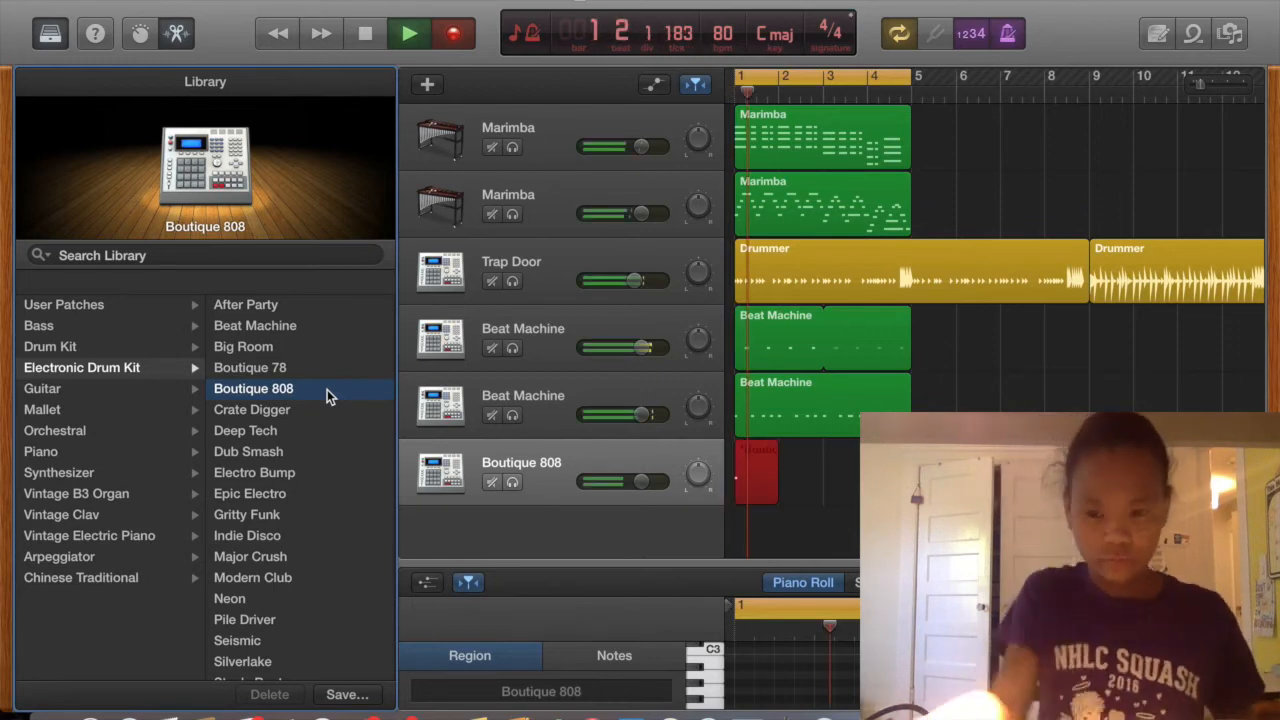
pyautogui.press('XF86AudioRaiseVolume')
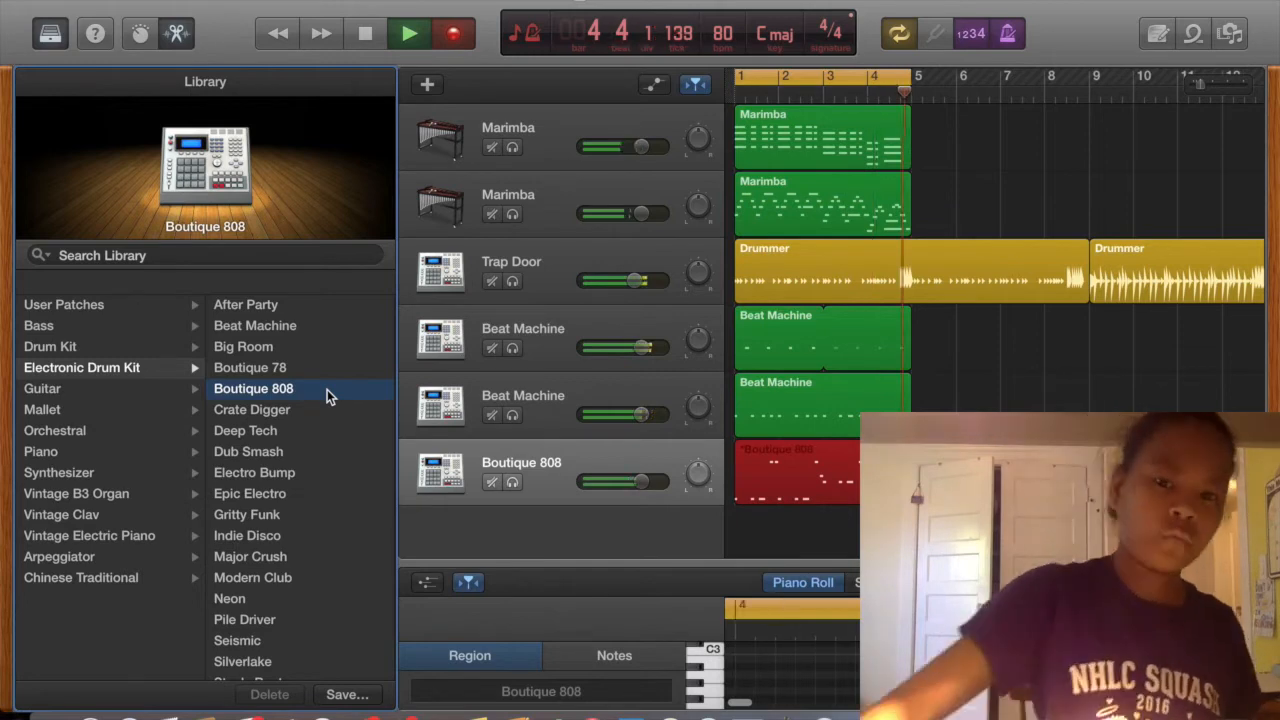
pyautogui.press('space')
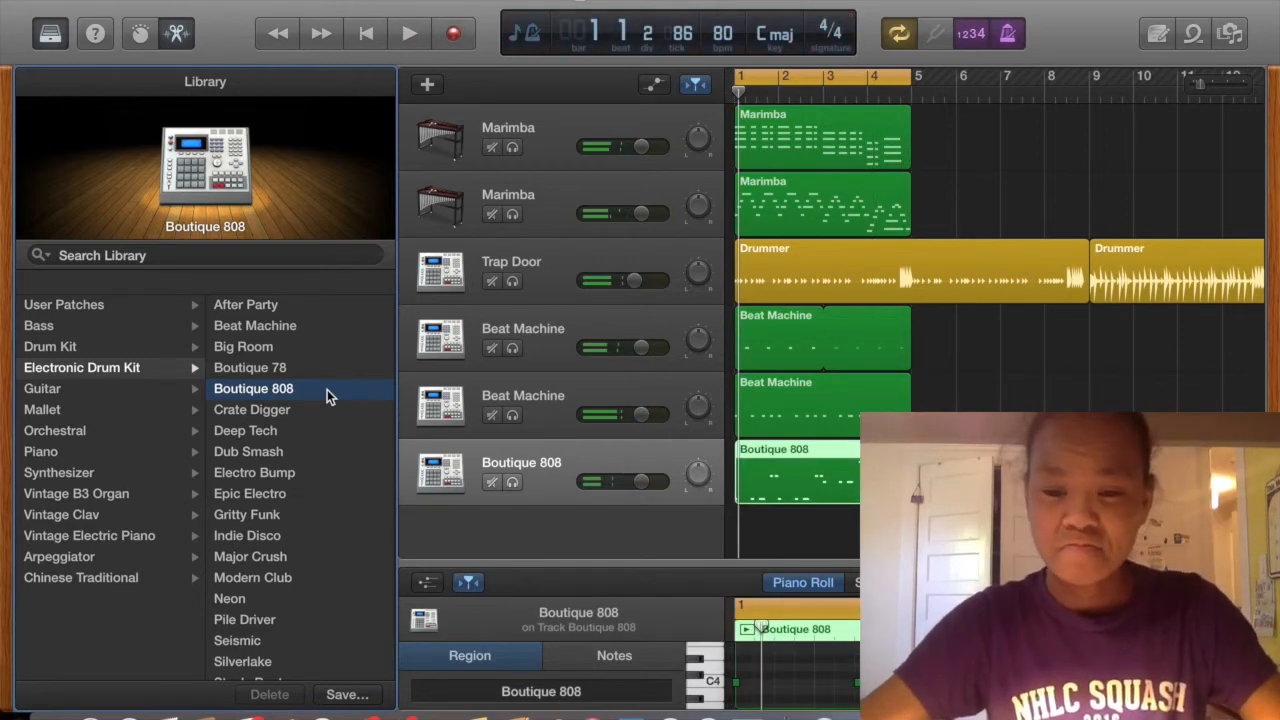
# Switch to the fuller African Marimba project in Logic Pro and look over its tracks down to Infinity Pad
pyautogui.press('space')
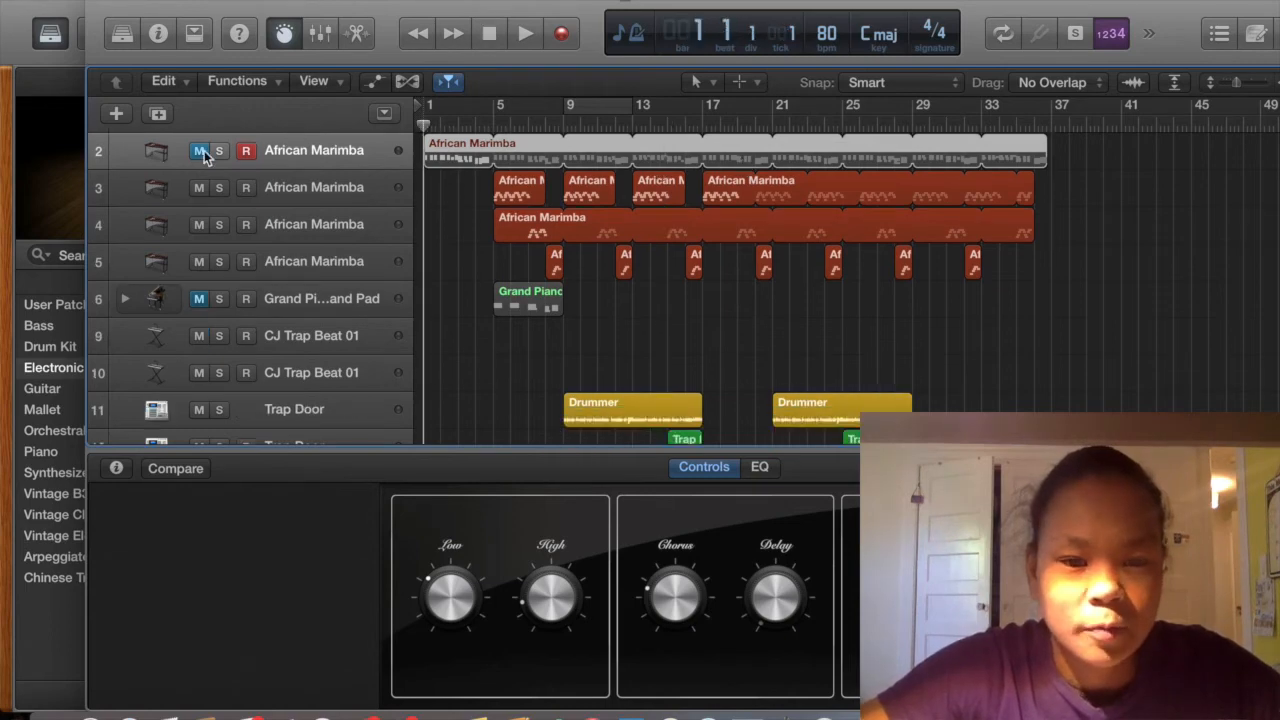
pyautogui.scroll(-10, 615, 371)
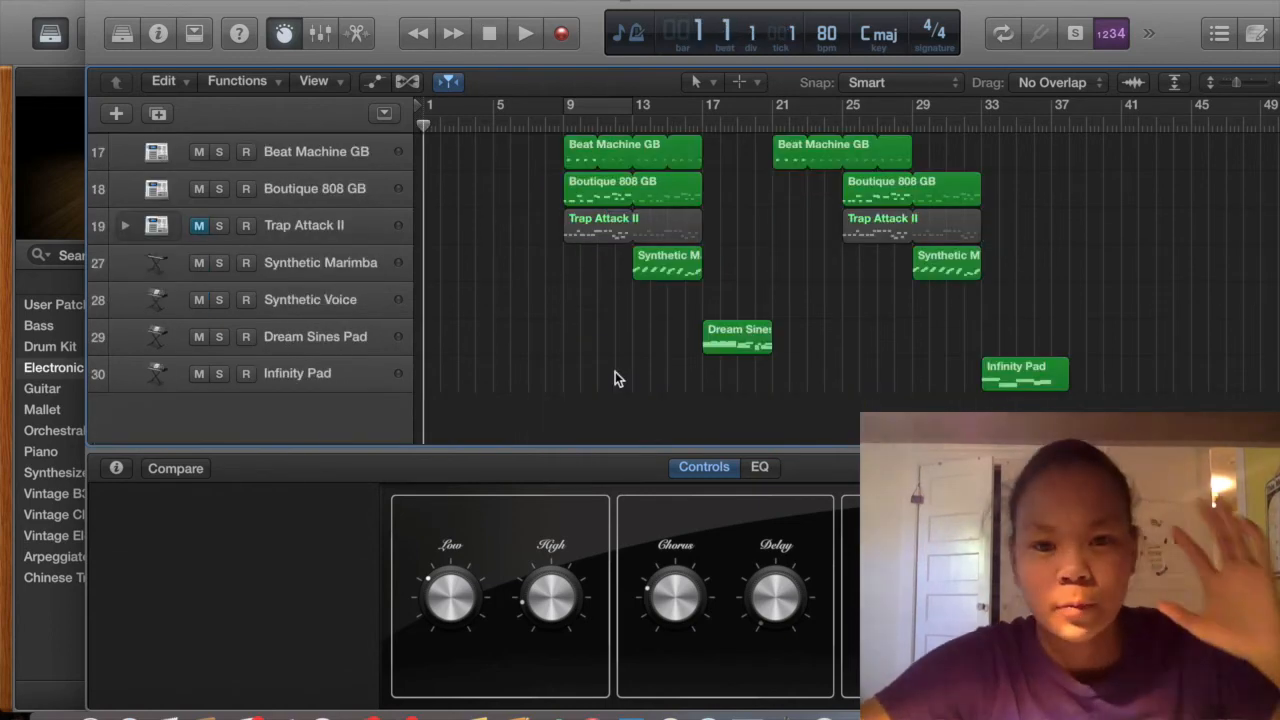
pyautogui.scroll(3, 535, 370)
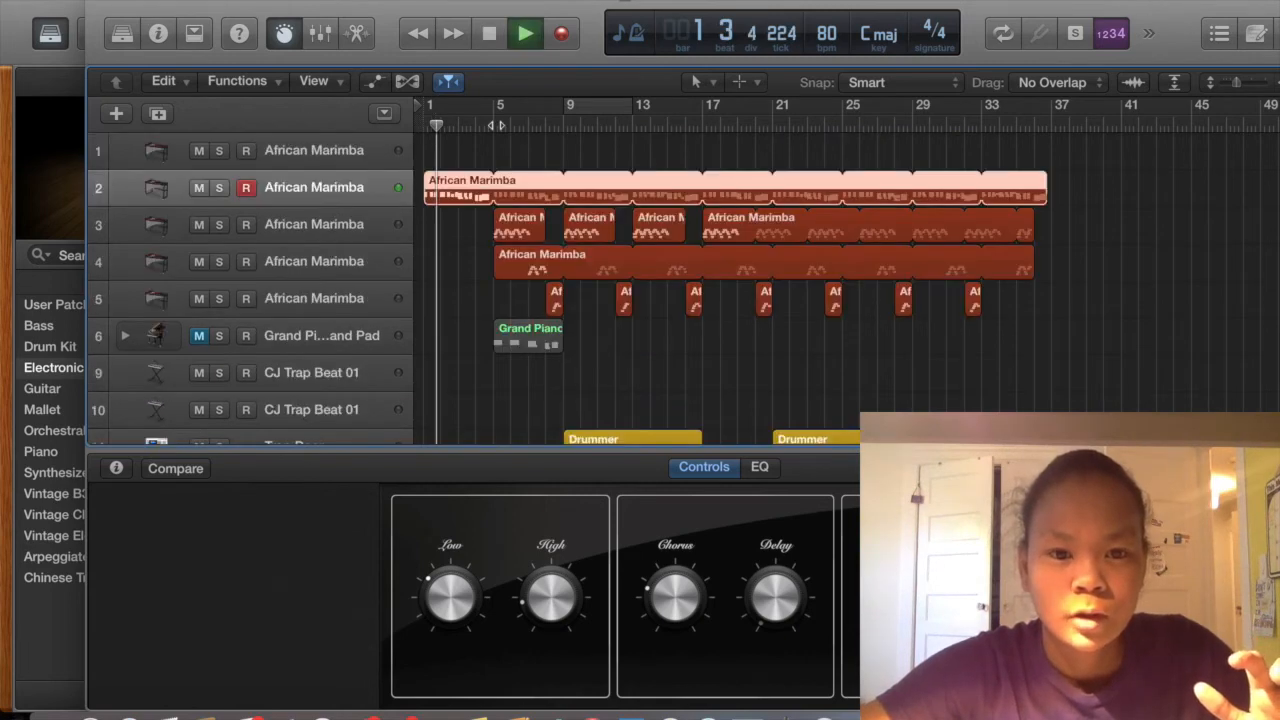
# Play the Logic Pro arrangement from bar 1 into bar 10, following the marimba and drum tracks and adjusting the system volume
pyautogui.press('XF86AudioRaiseVolume')
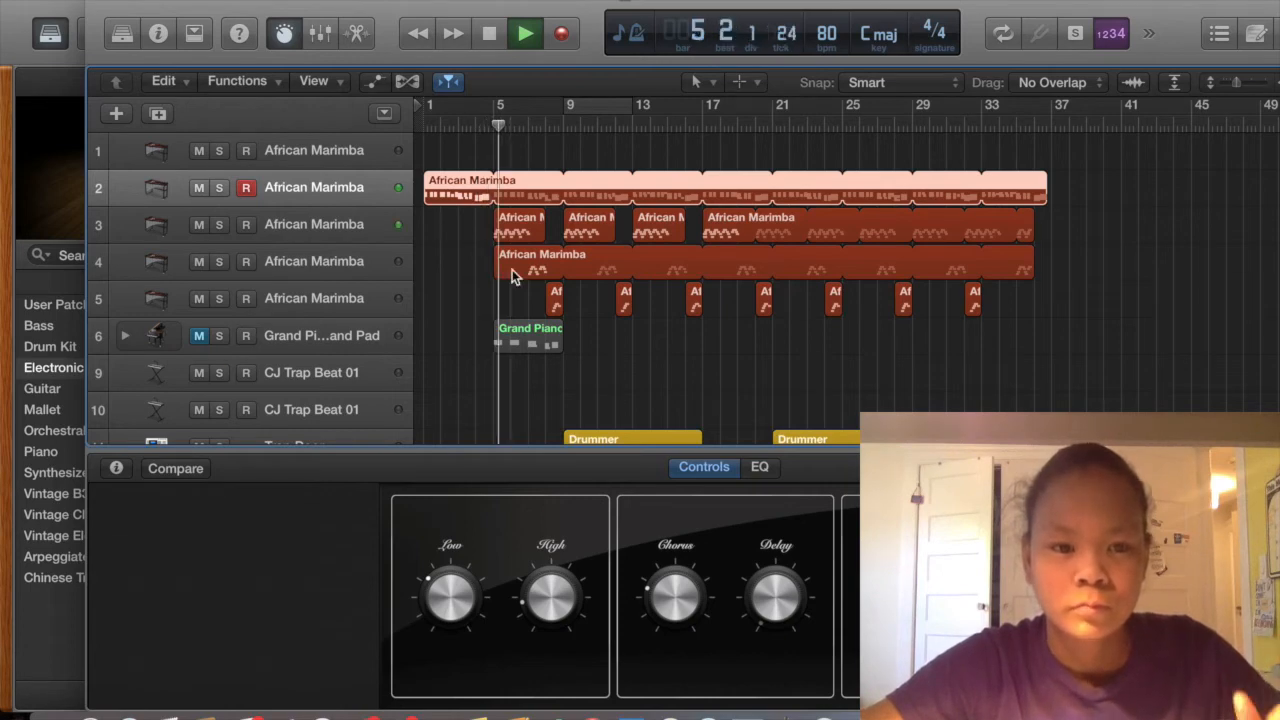
pyautogui.scroll(-1, 527, 285)
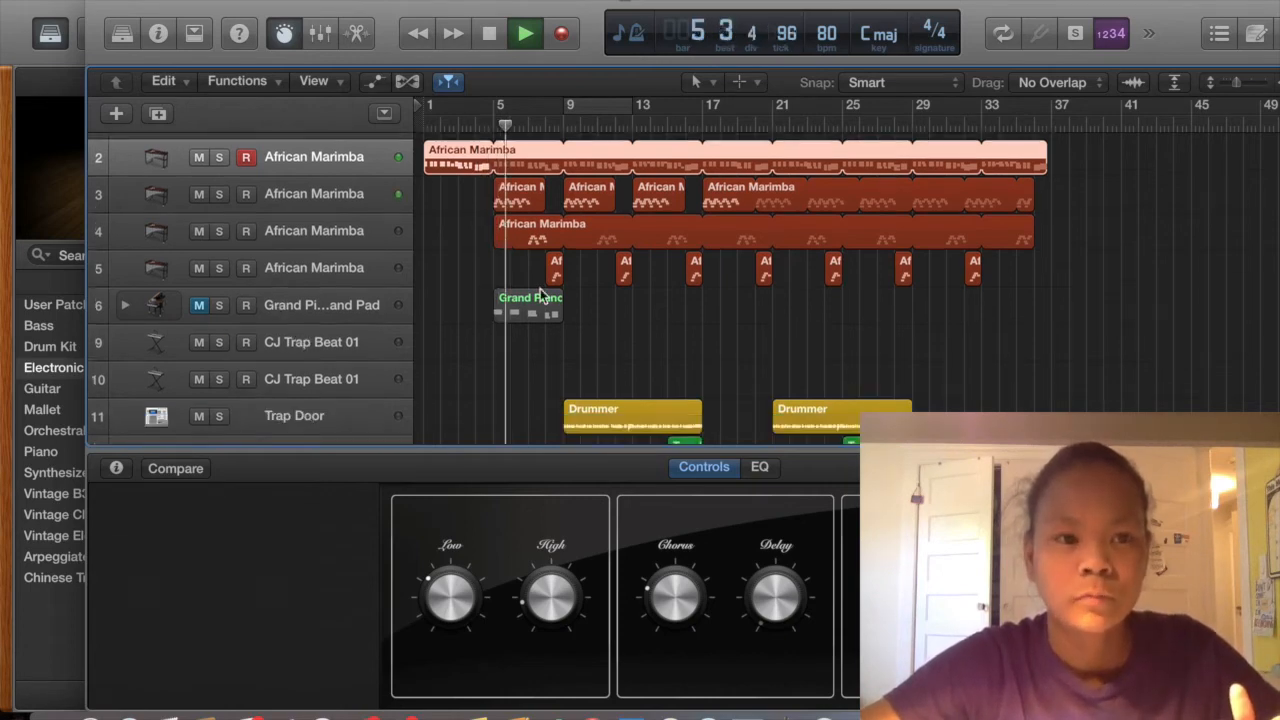
pyautogui.press('XF86AudioRaiseVolume')
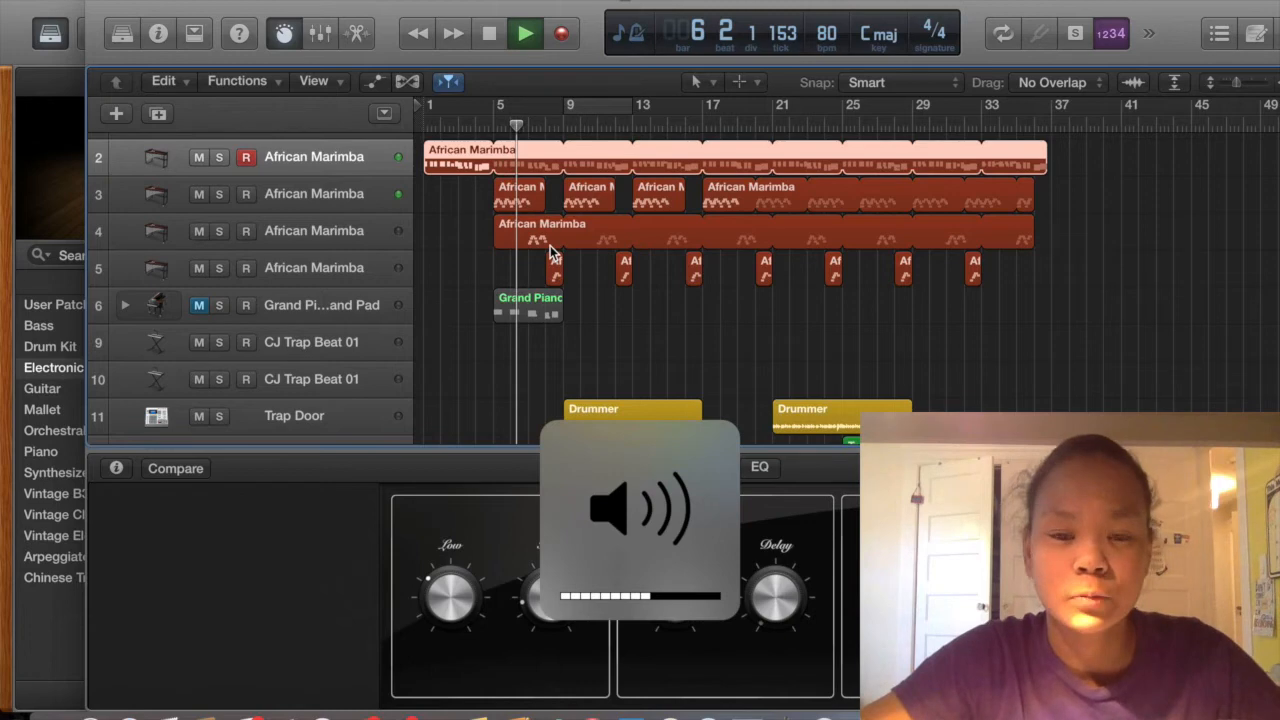
pyautogui.scroll(-5, 550, 252)
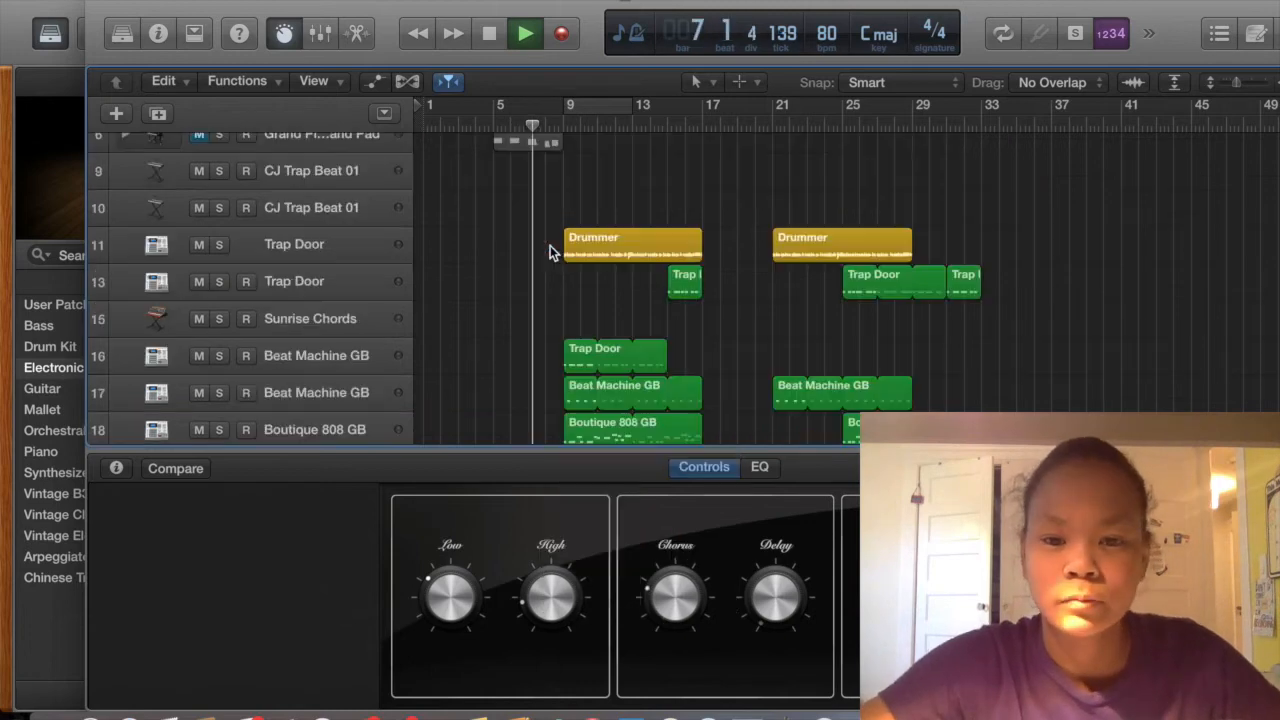
pyautogui.scroll(-2, 550, 245)
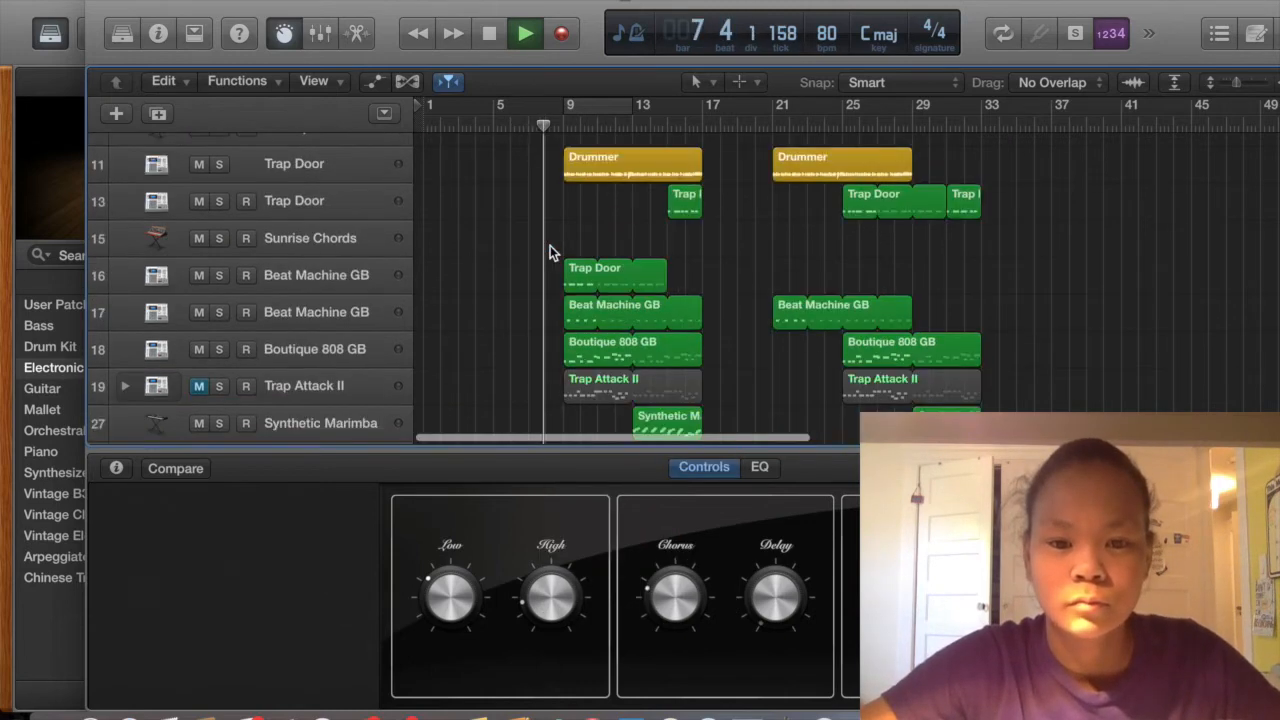
pyautogui.scroll(-1, 550, 245)
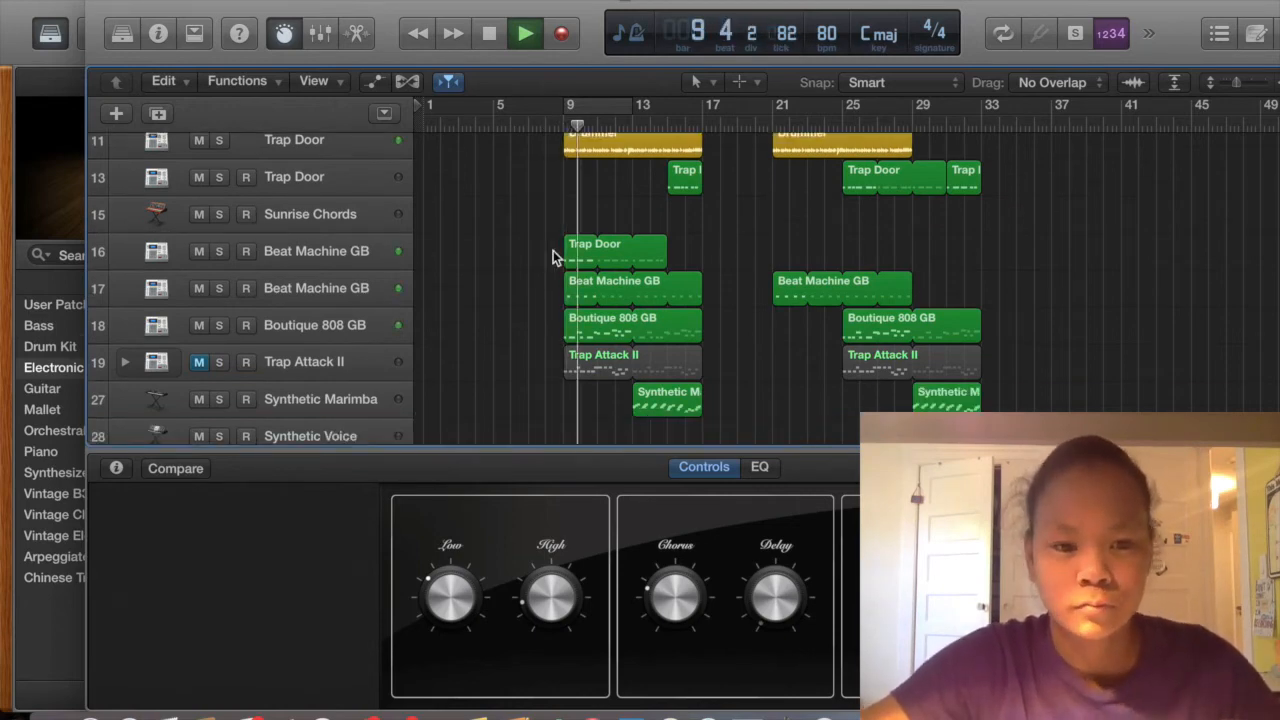
pyautogui.press('XF86AudioLowerVolume')
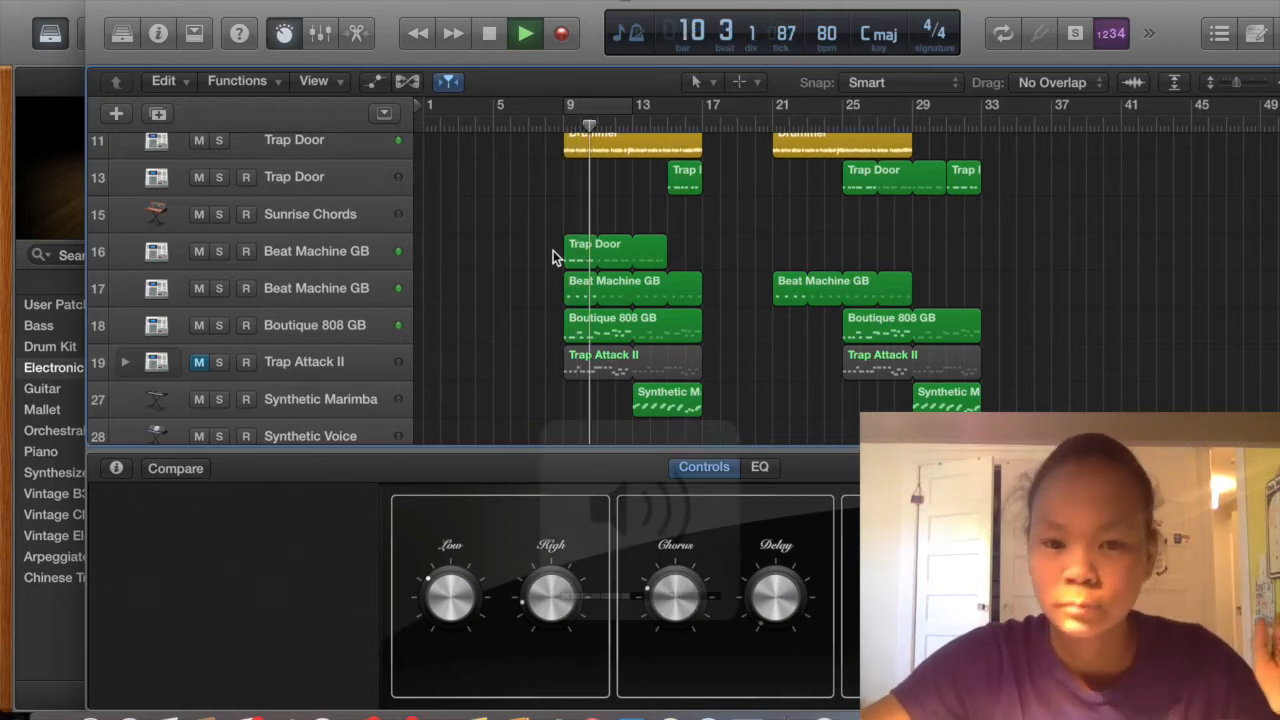
# Stop playback and move the playhead to bar 15
pyautogui.press('space')
pyautogui.click(667, 122)
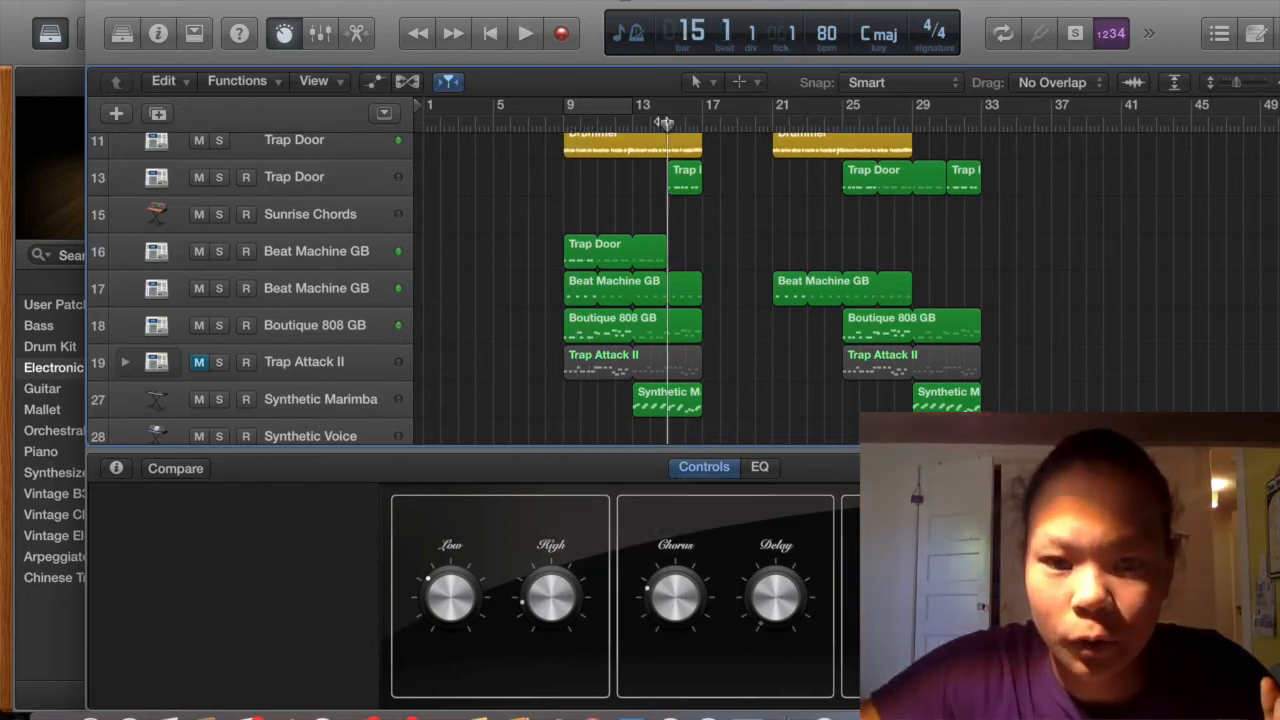
# Play the Logic Pro arrangement briefly from bar 15, stop it, and move the playhead to bar 13
pyautogui.press('space')
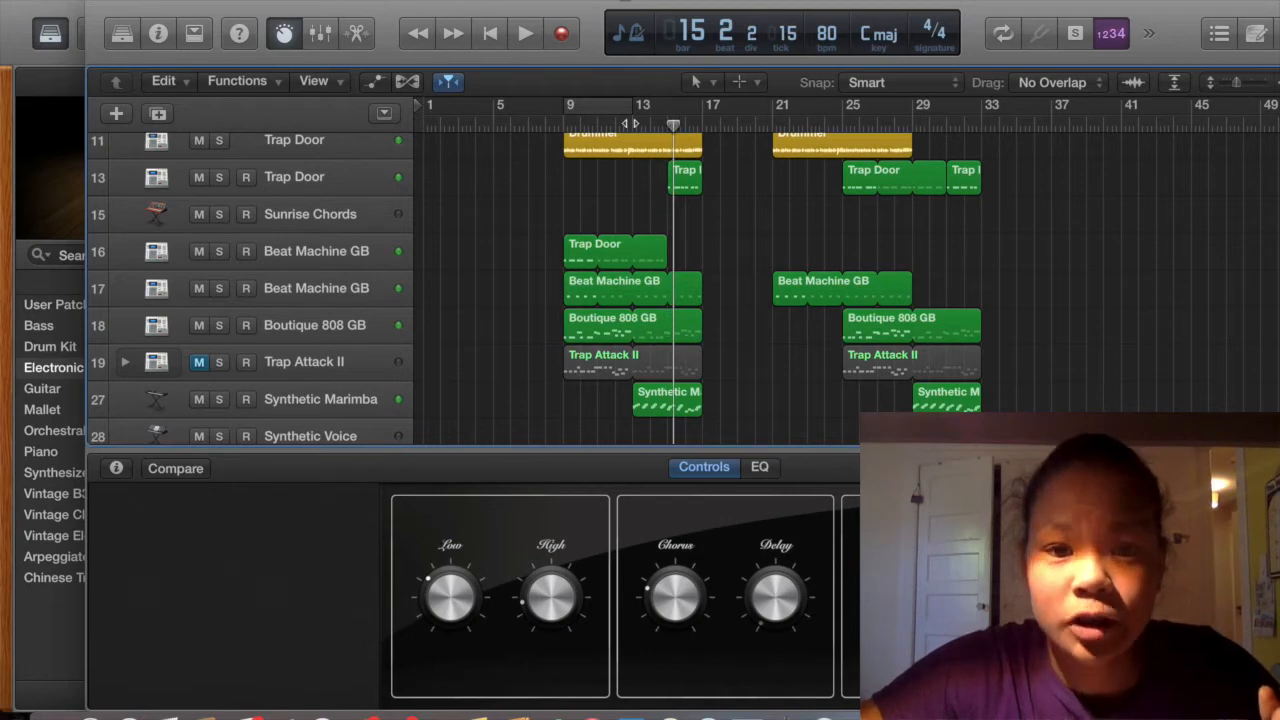
pyautogui.press('space')
pyautogui.click(631, 122)
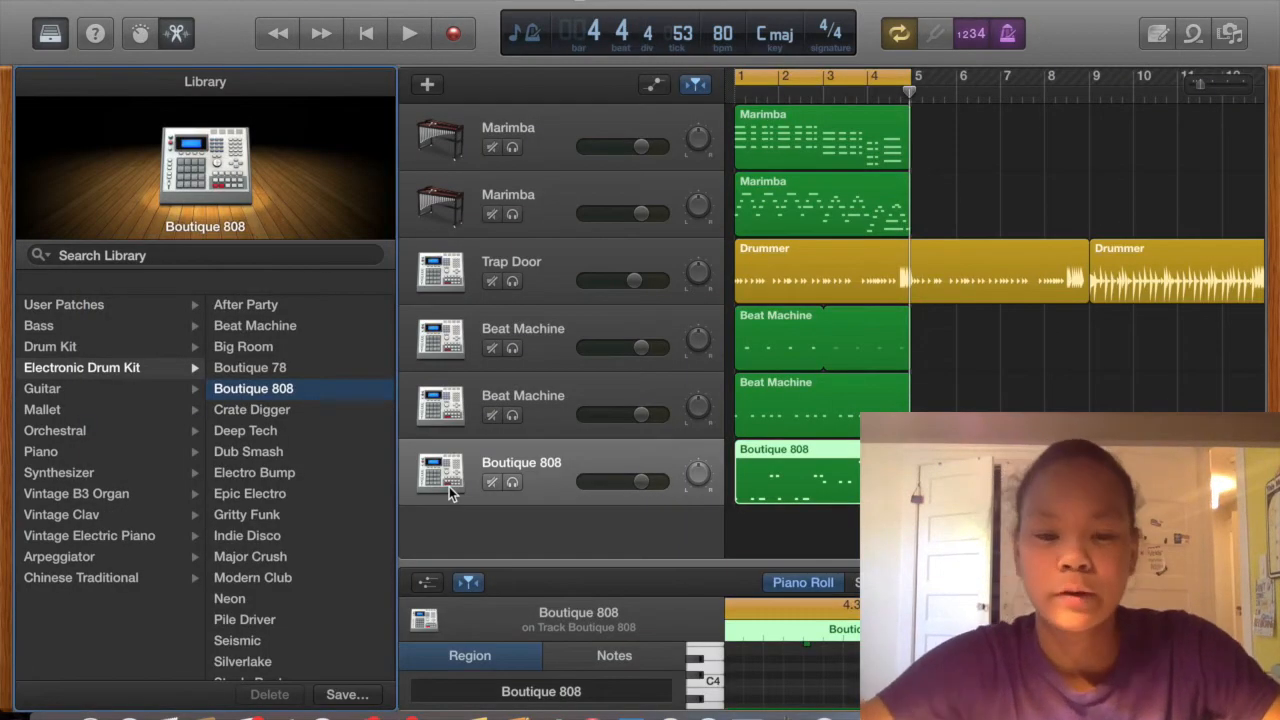
# Switch to GarageBand, add a software instrument track below Boutique 808, and give it the Synthetic Marimba patch by searching the Library for "synthet"
pyautogui.doubleClick(449, 491)
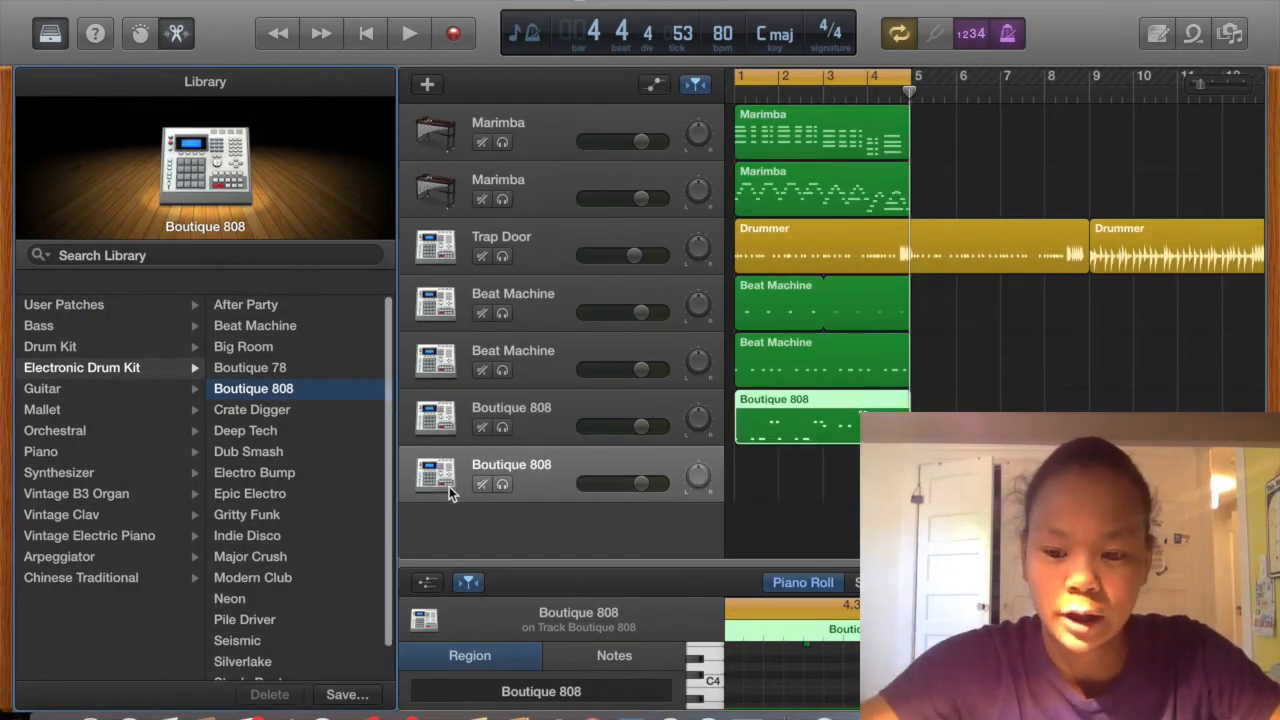
pyautogui.press('super+f')
pyautogui.write('s')
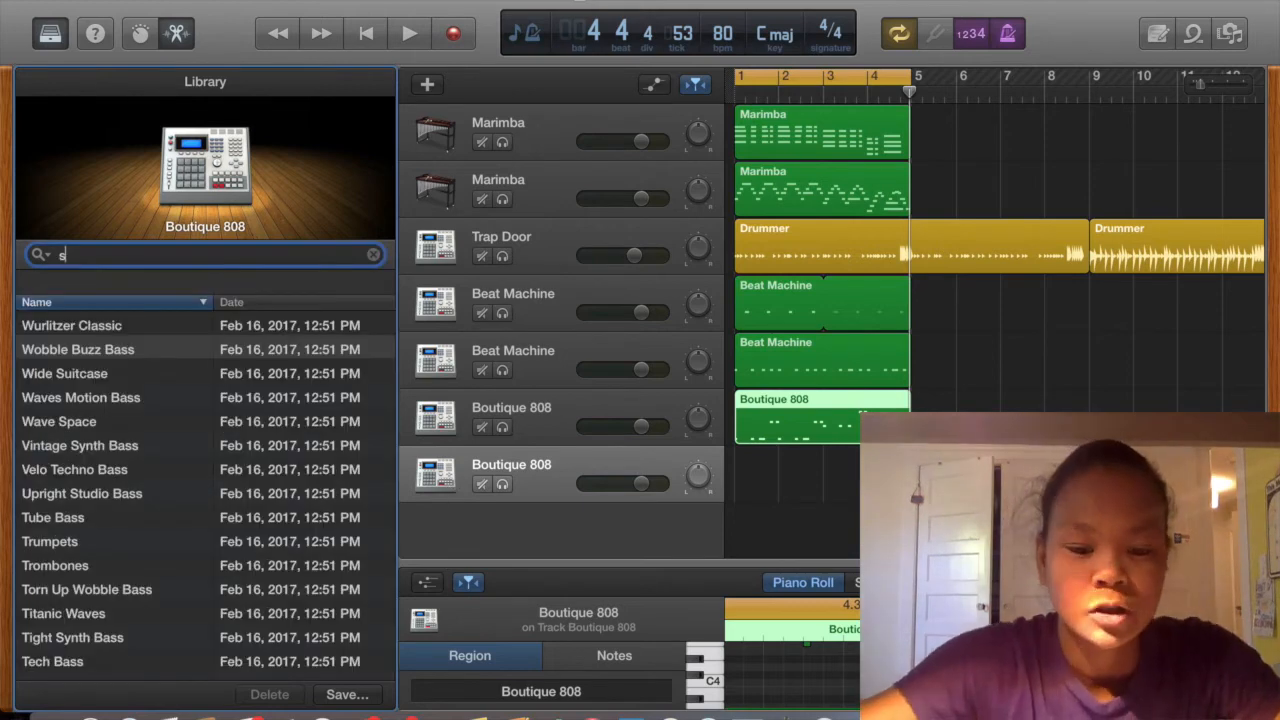
pyautogui.write('ynthet')
pyautogui.click(176, 349)
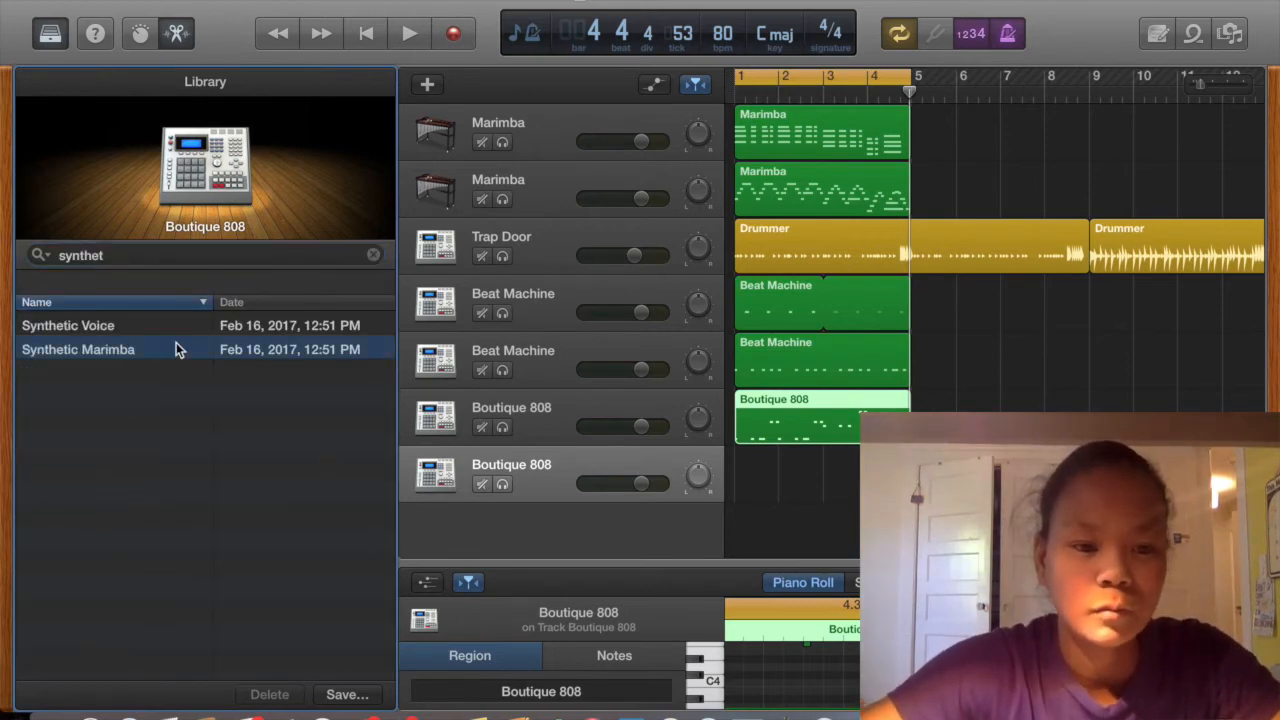
pyautogui.press('Return')
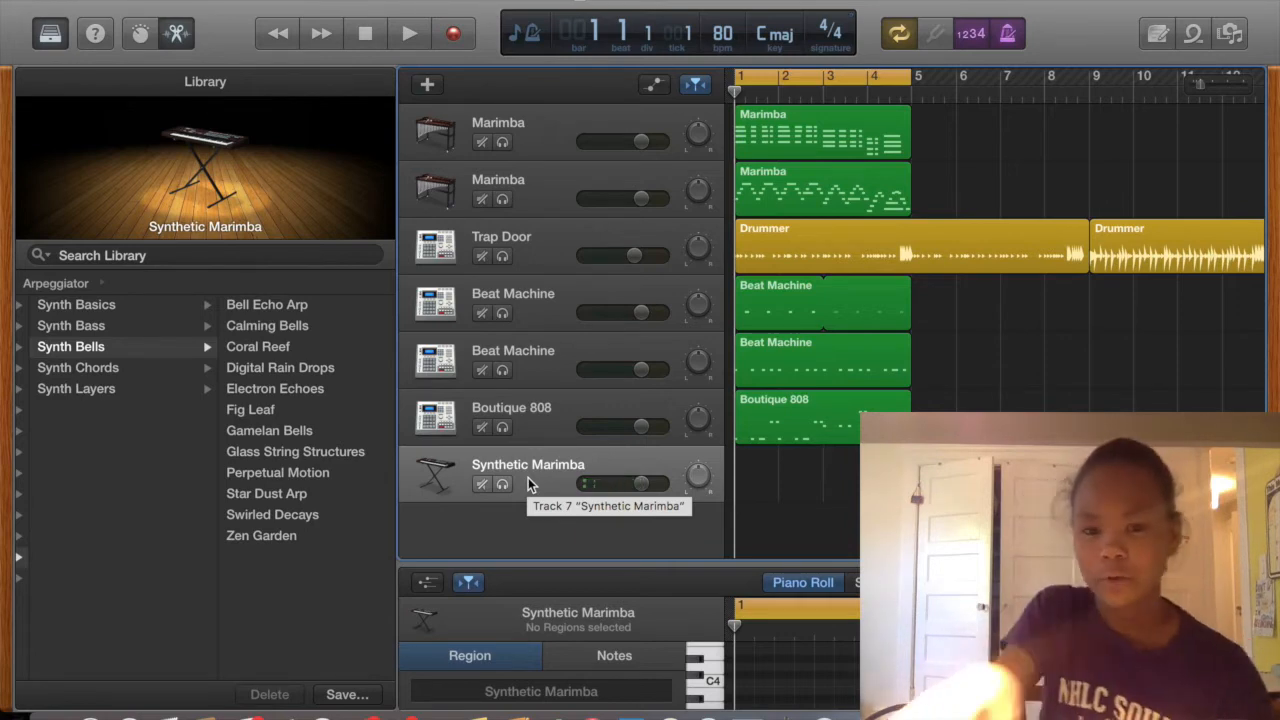
# Record a part on the Synthetic Marimba track from the song start over bars 1 to 4 and play the loop back
pyautogui.press('space')
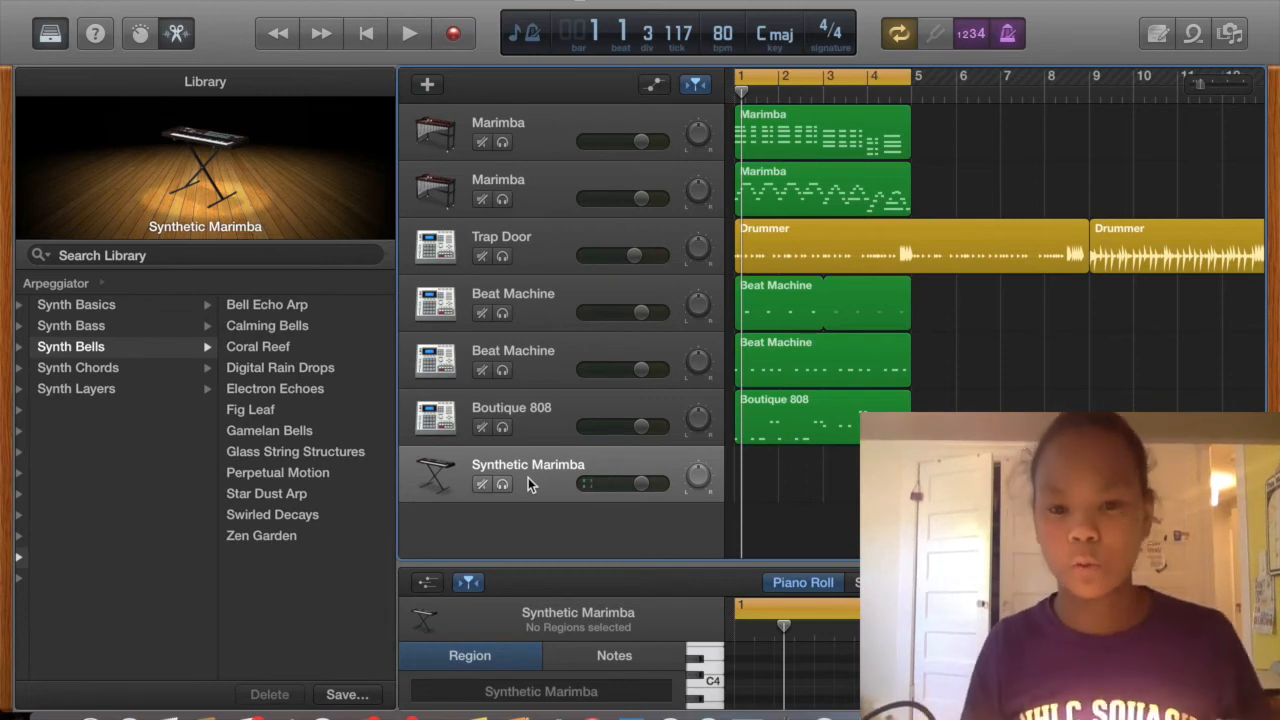
pyautogui.press('Return')
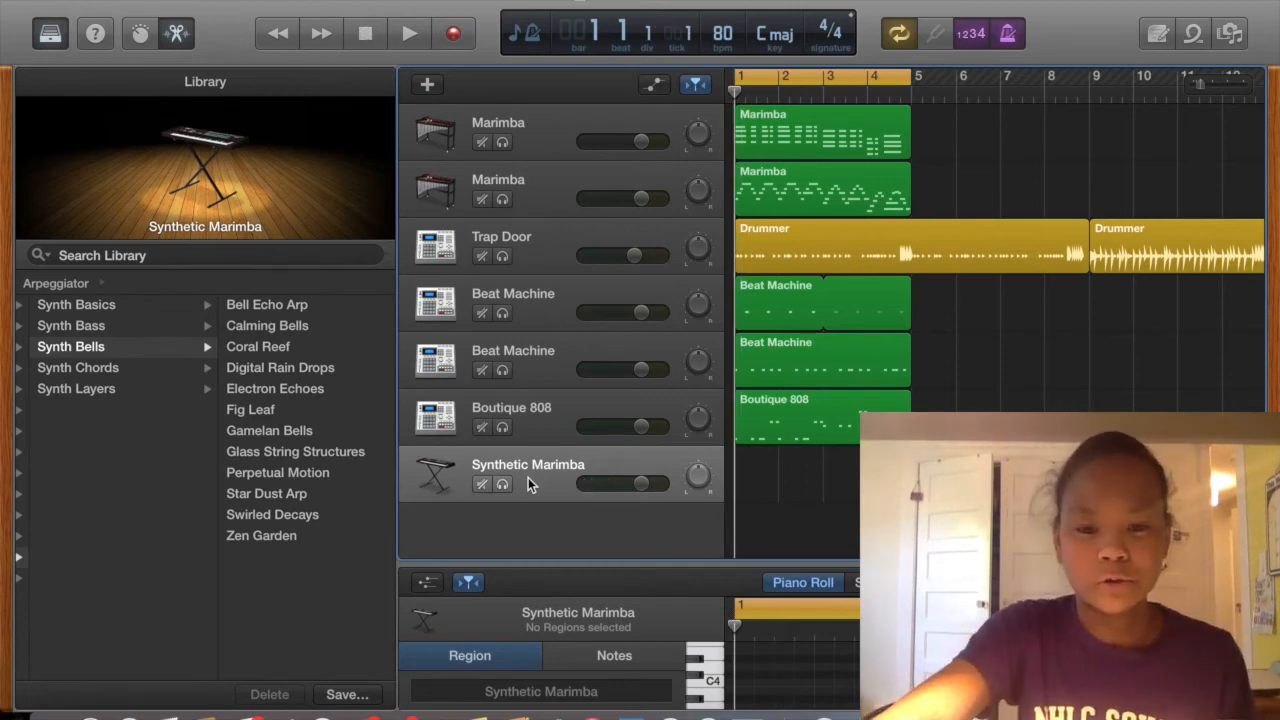
pyautogui.press('space')
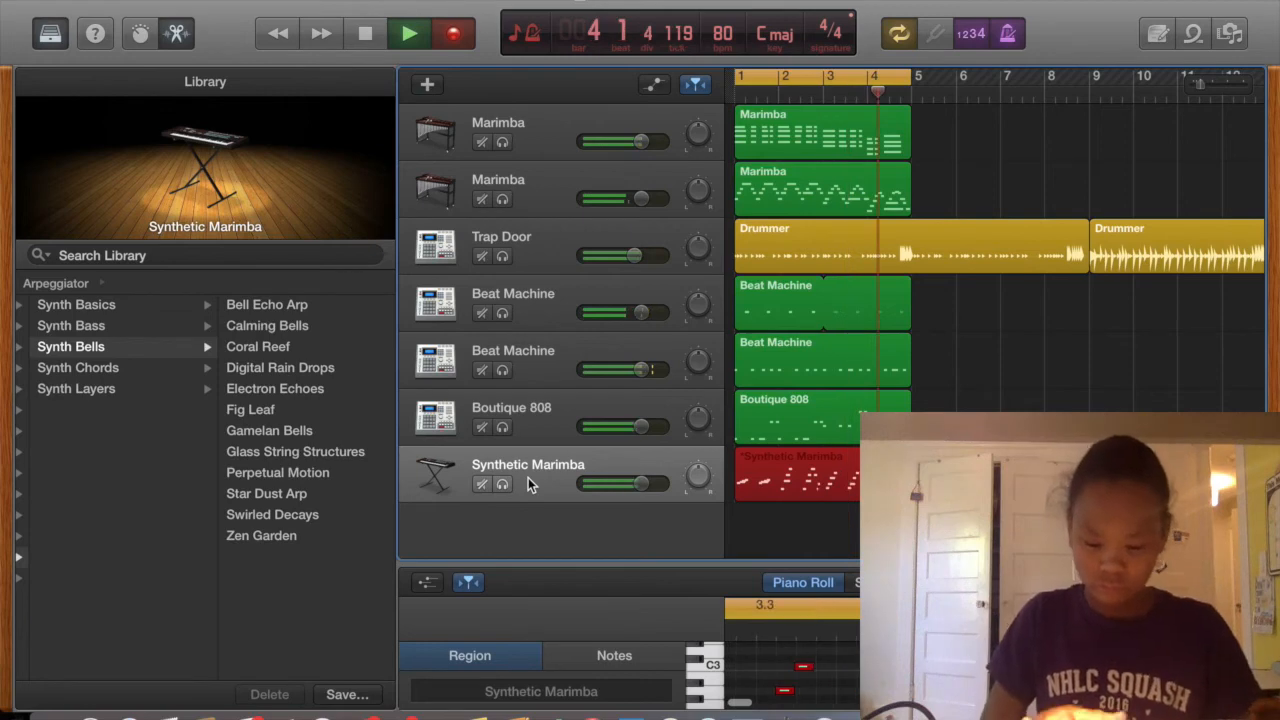
pyautogui.press('space')
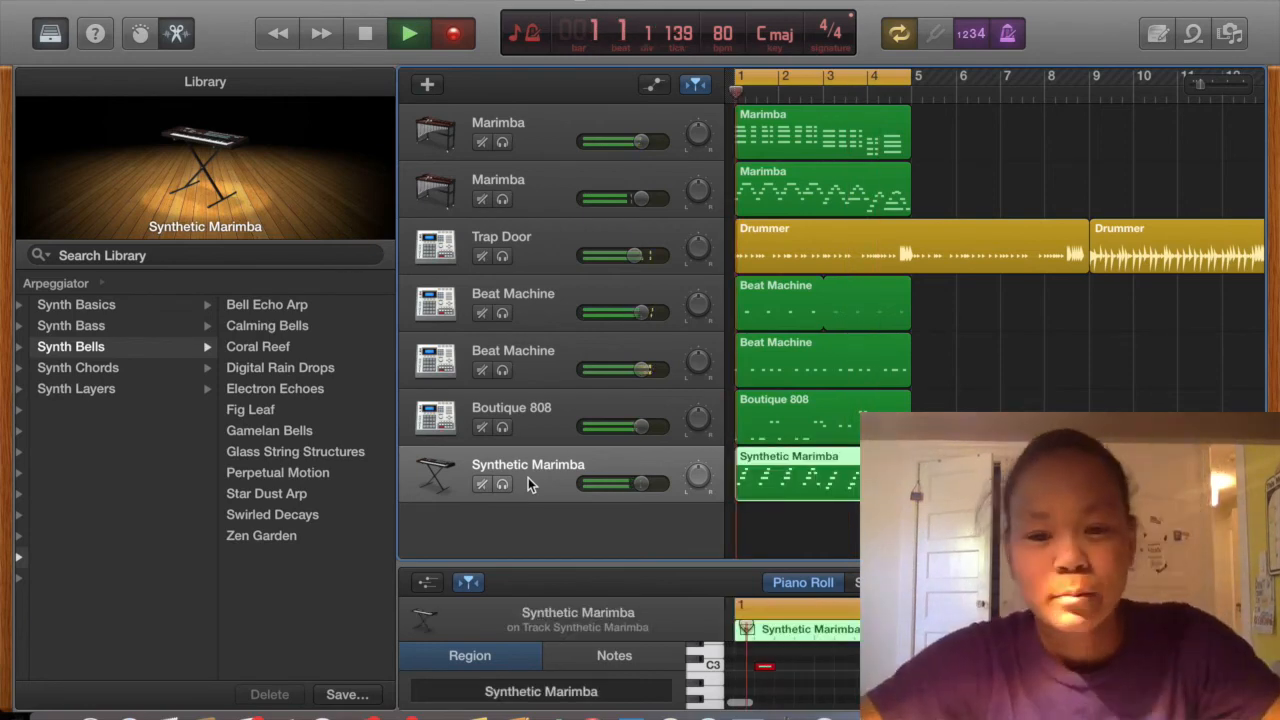
pyautogui.press('space')
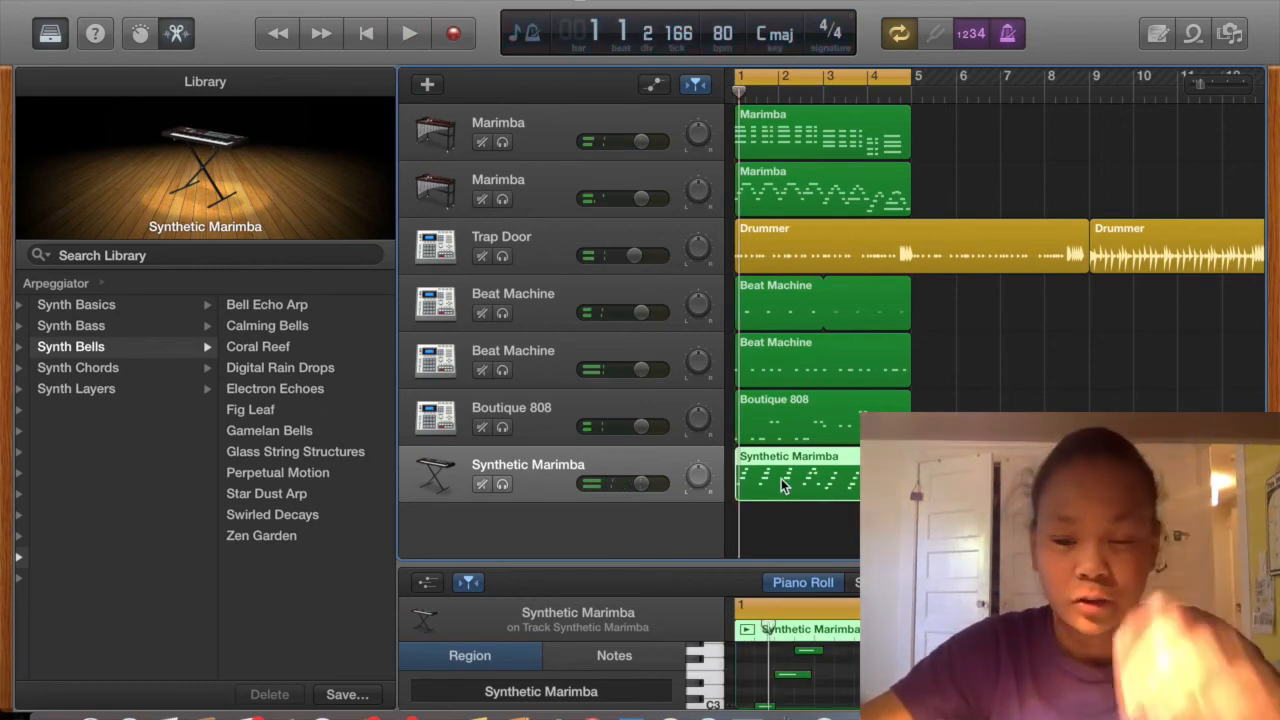
pyautogui.press('space')
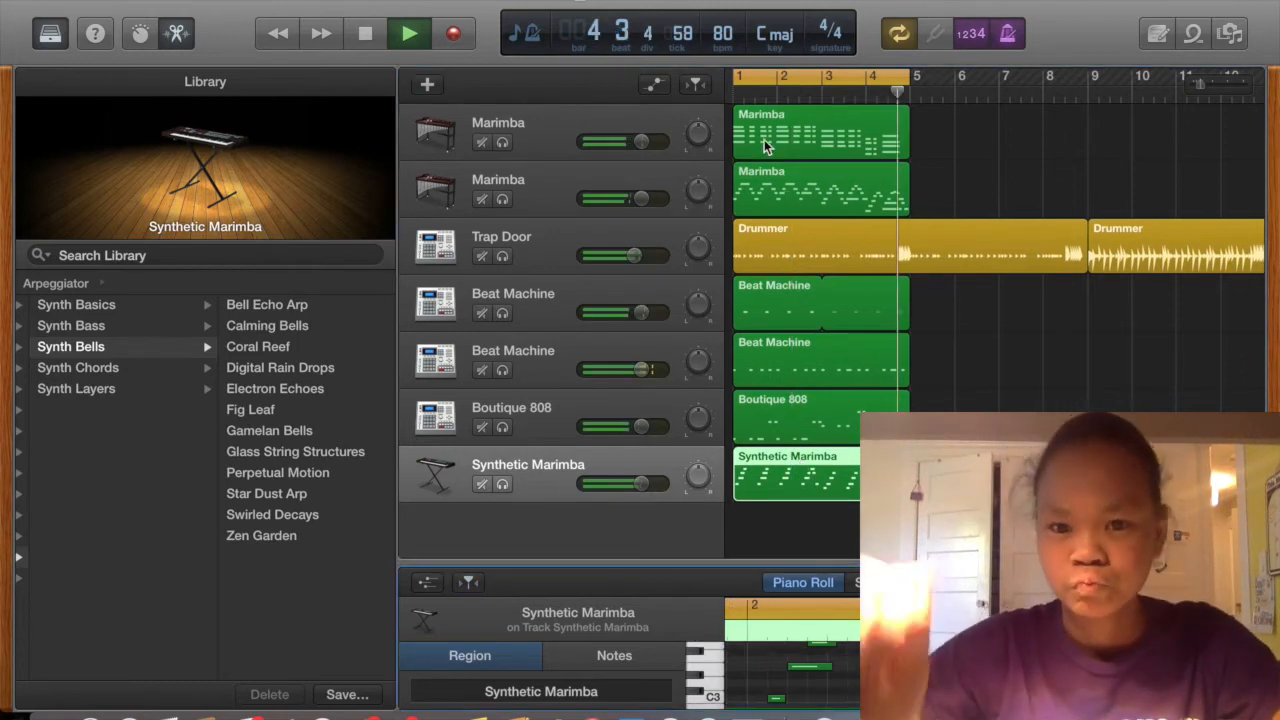
pyautogui.press('space')
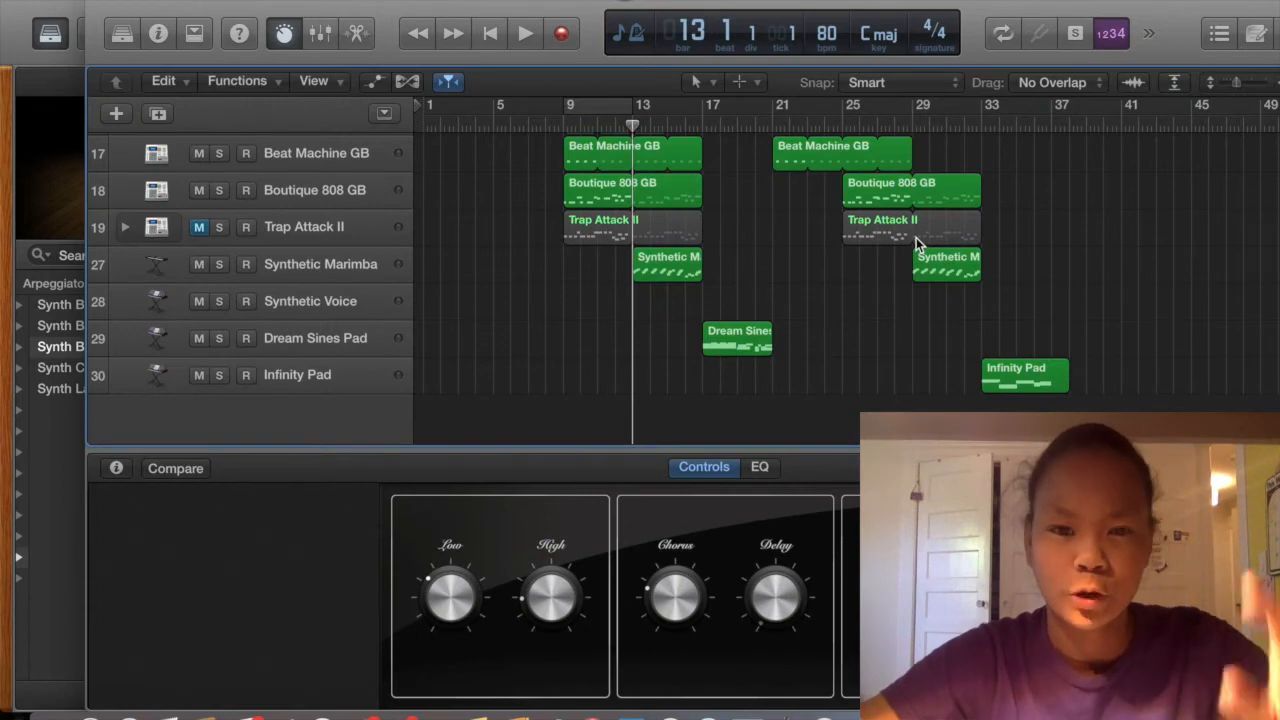
# Switch to the Logic Pro project, move the playhead to bar 17, and select the Dream Sines Pad track
pyautogui.scroll(1, 916, 237)
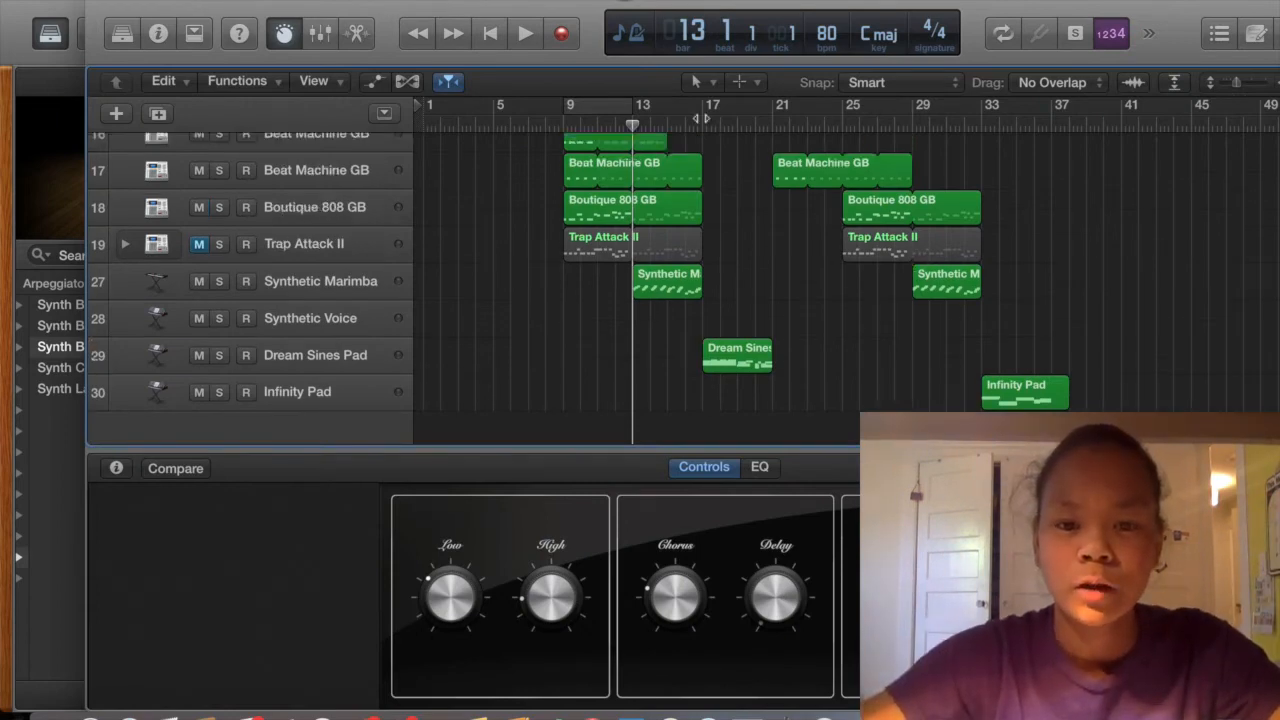
pyautogui.click(701, 119)
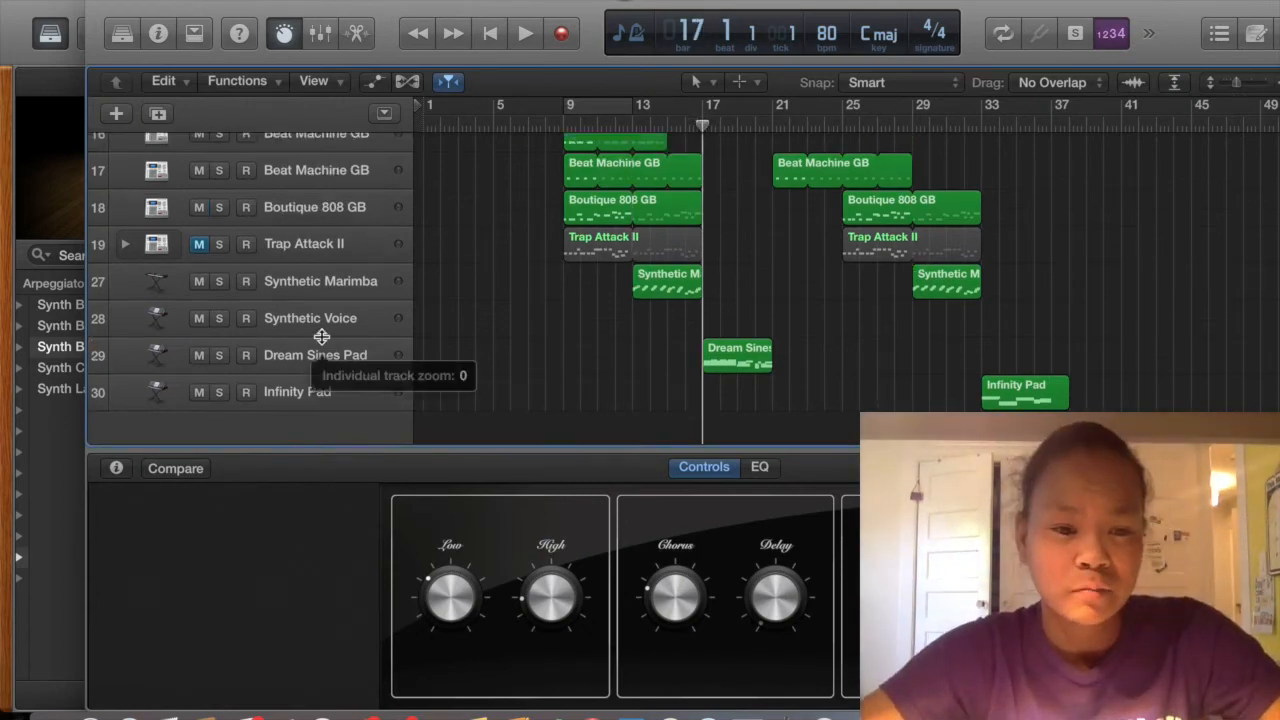
pyautogui.click(309, 354)
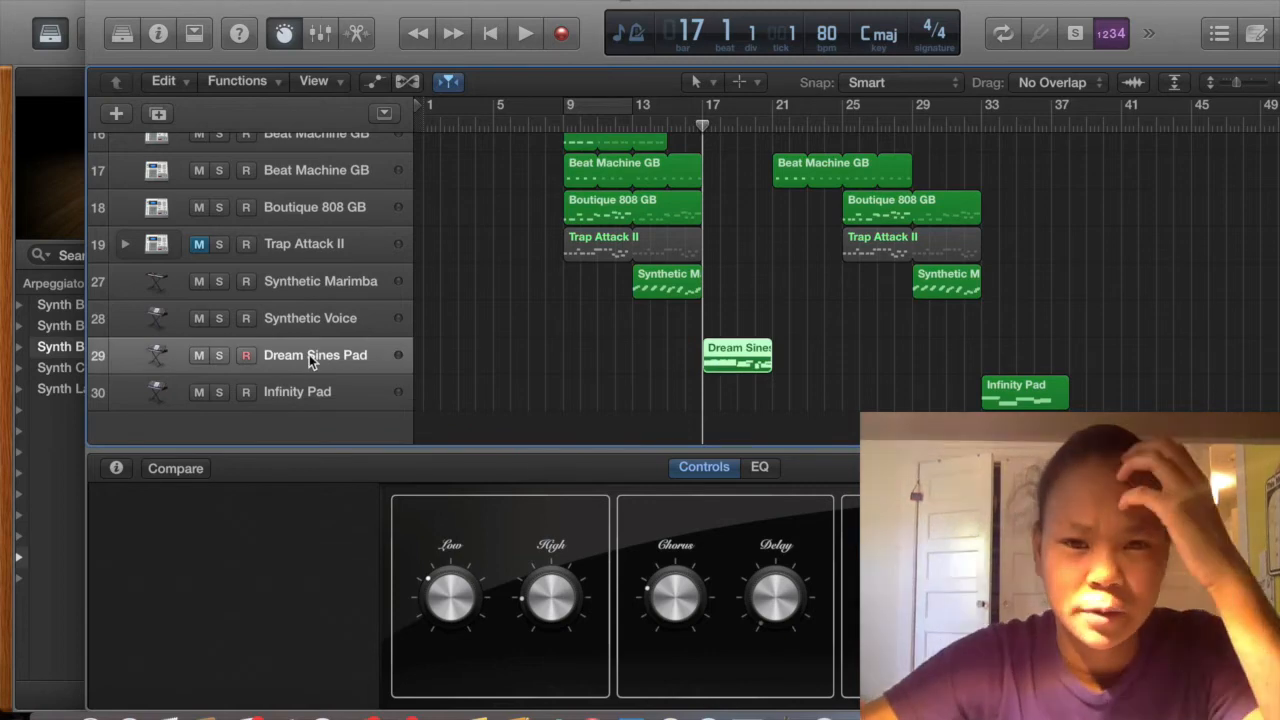
pyautogui.moveTo(448, 5); pyautogui.dragTo(409, 5)
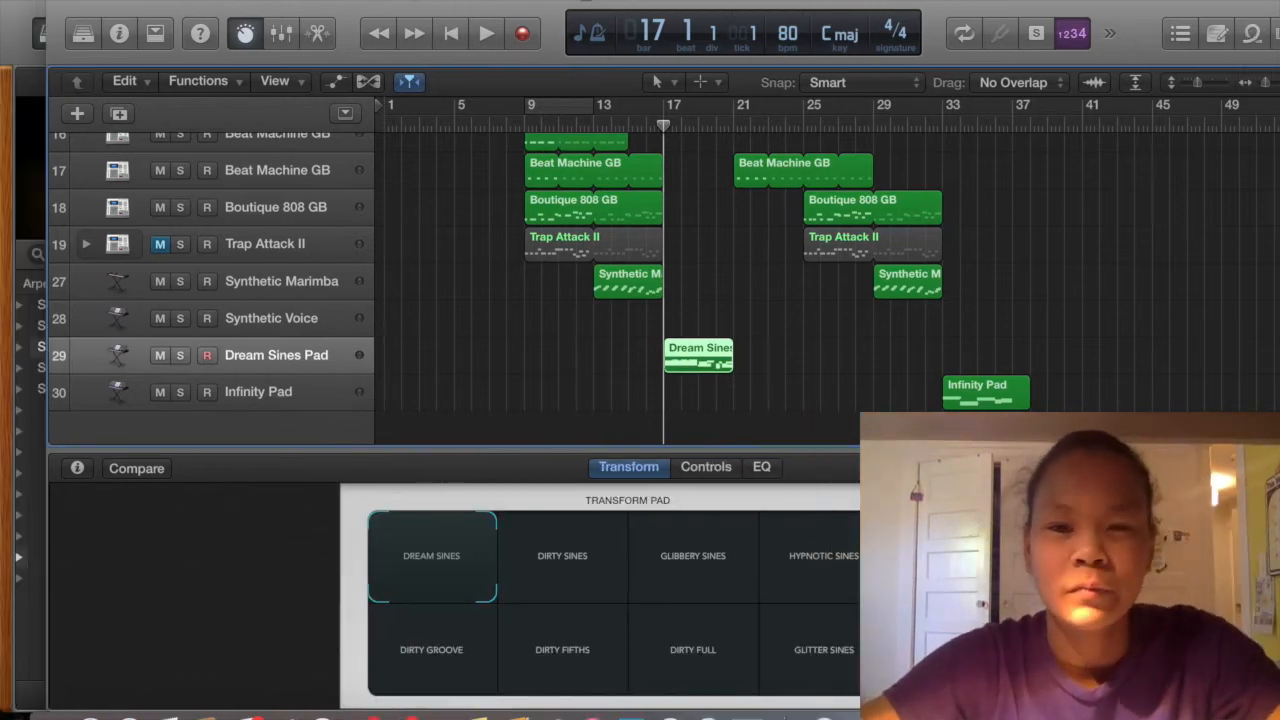
pyautogui.scroll(10, 716, 217)
pyautogui.scroll(-10, 716, 212)
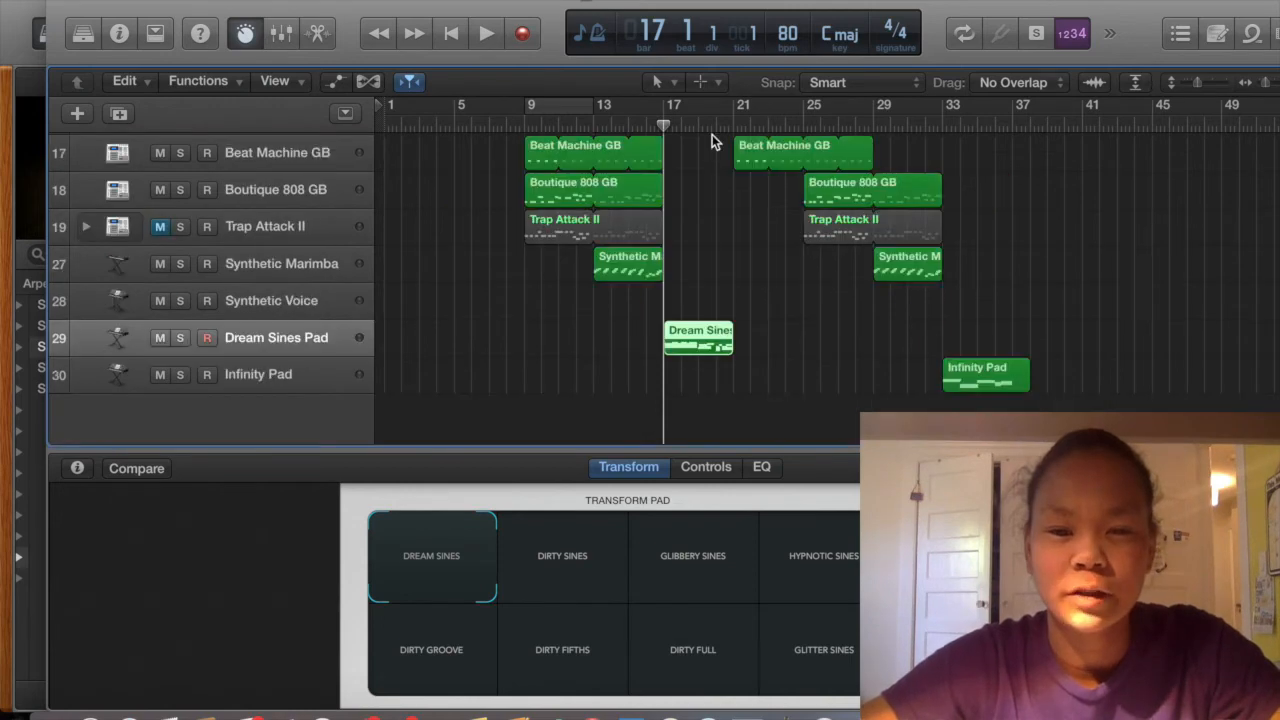
# Play the Dream Sines Pad section from bar 17, trying Transform Pad positions from Dream Sines to Hypnotic Sines and back, and look over the other tracks
pyautogui.press('space')
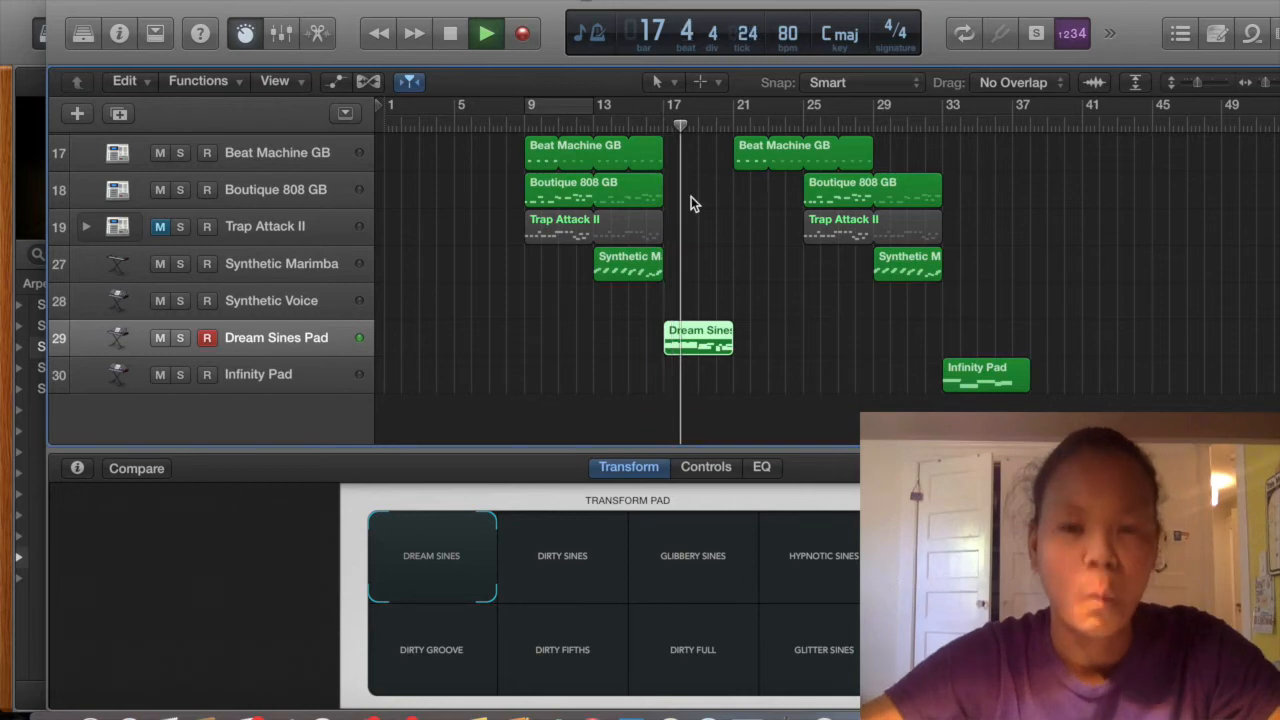
pyautogui.click(491, 540)
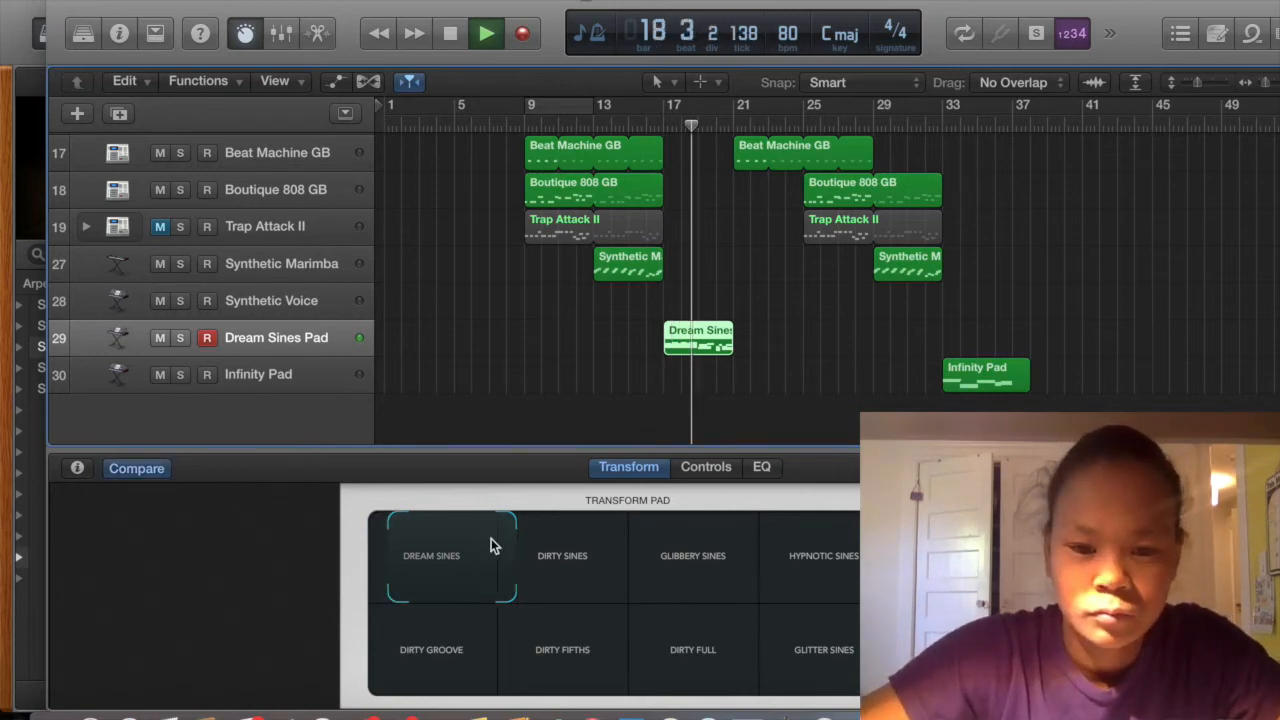
pyautogui.click(855, 594)
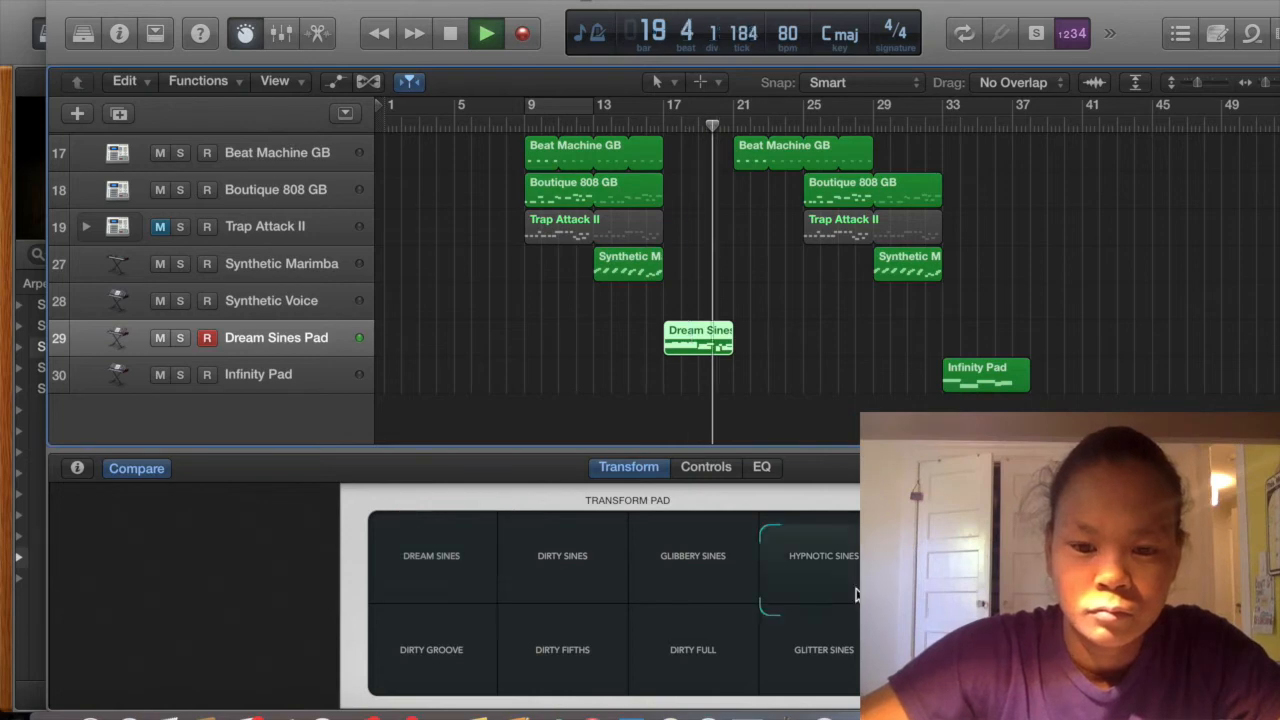
pyautogui.click(390, 540)
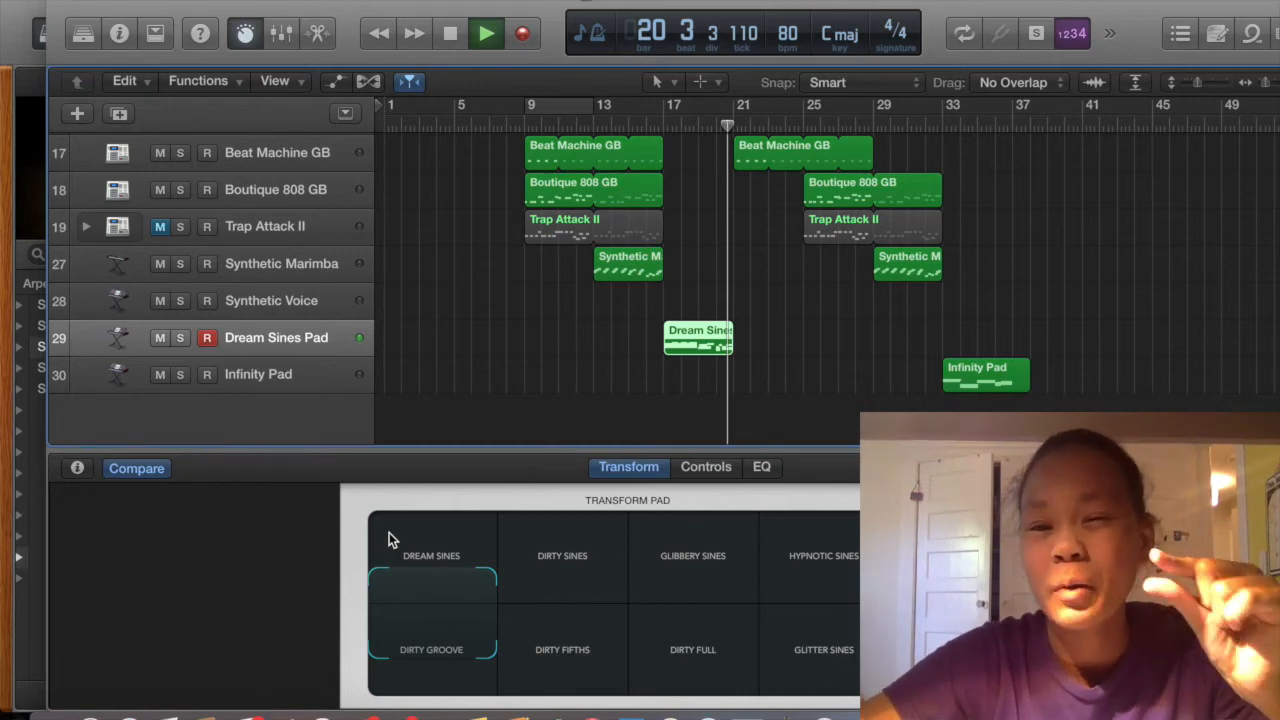
pyautogui.press('space')
pyautogui.scroll(5, 752, 295)
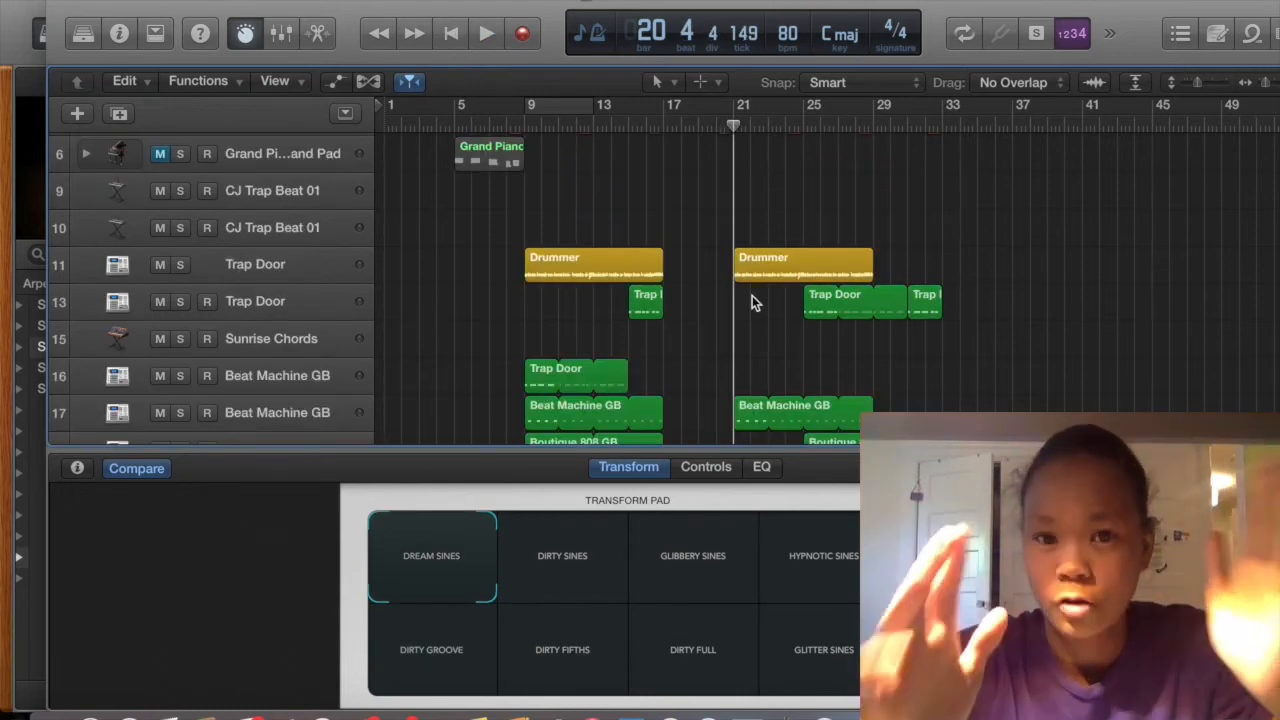
pyautogui.scroll(-1, 752, 295)
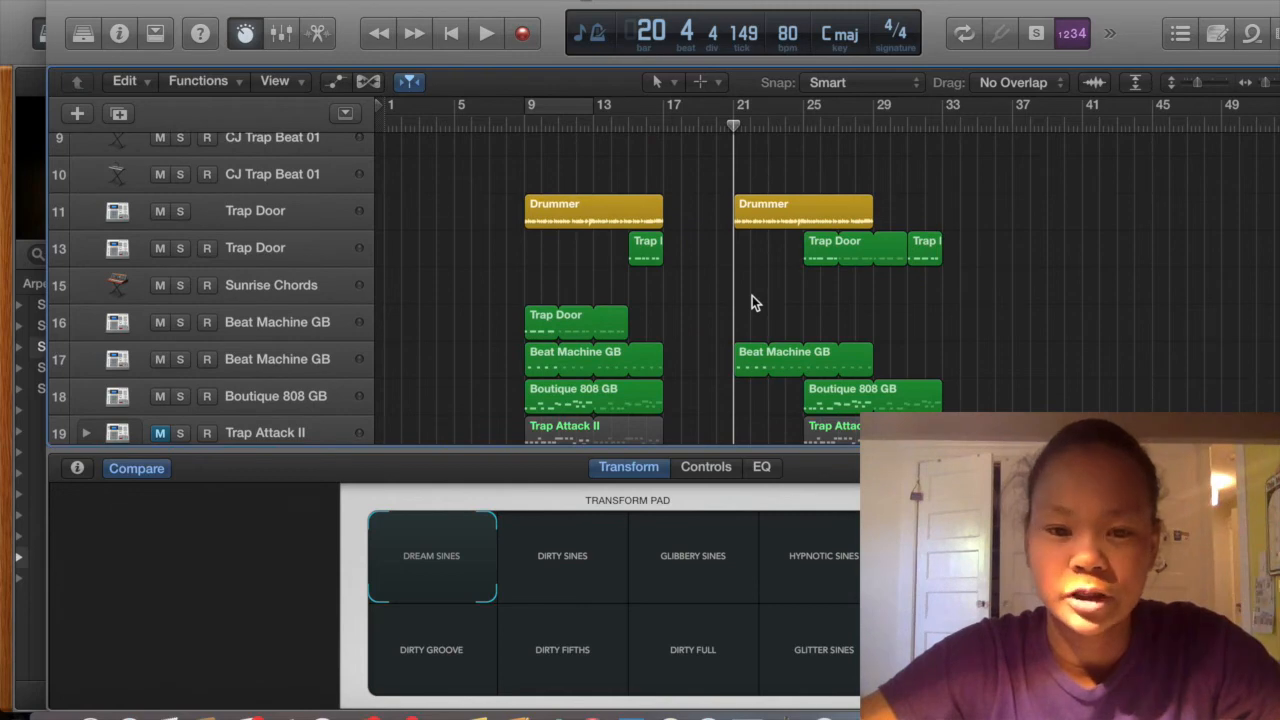
pyautogui.scroll(-4, 752, 295)
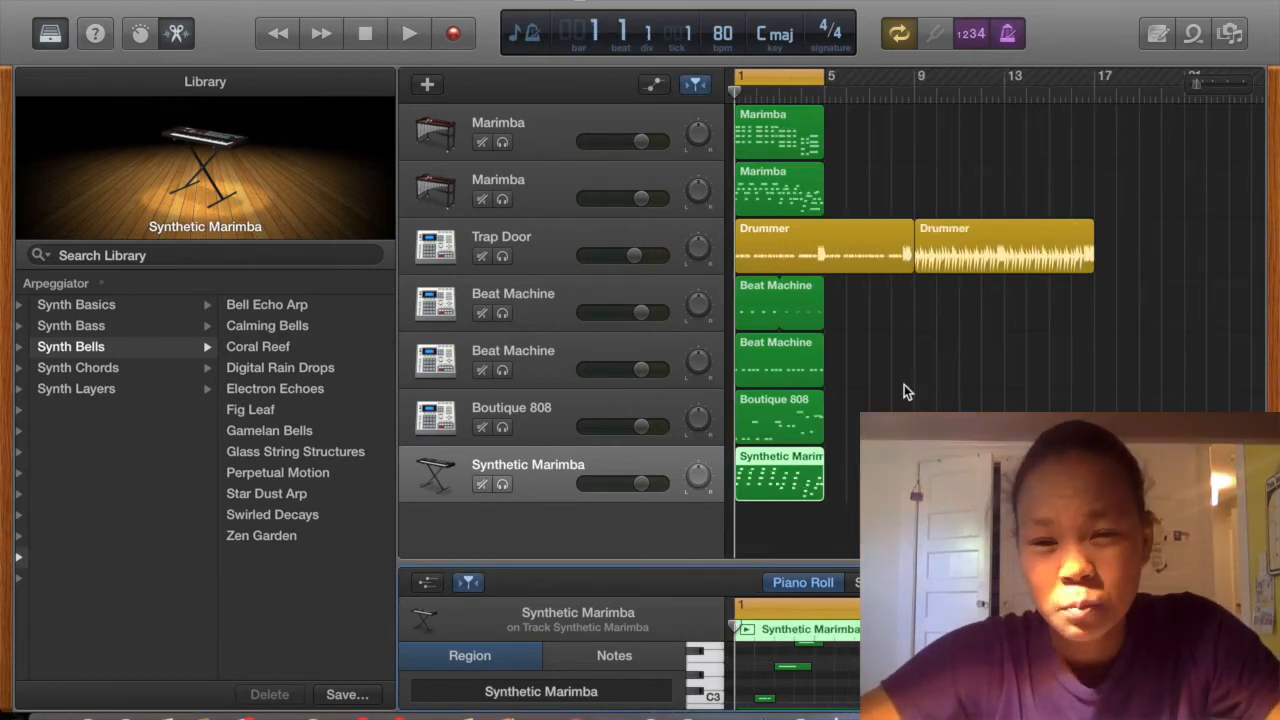
# In GarageBand, search the Library for "synth" and choose the Synthetic Voice patch for the selected Synthetic Marimba track
pyautogui.click(904, 392)
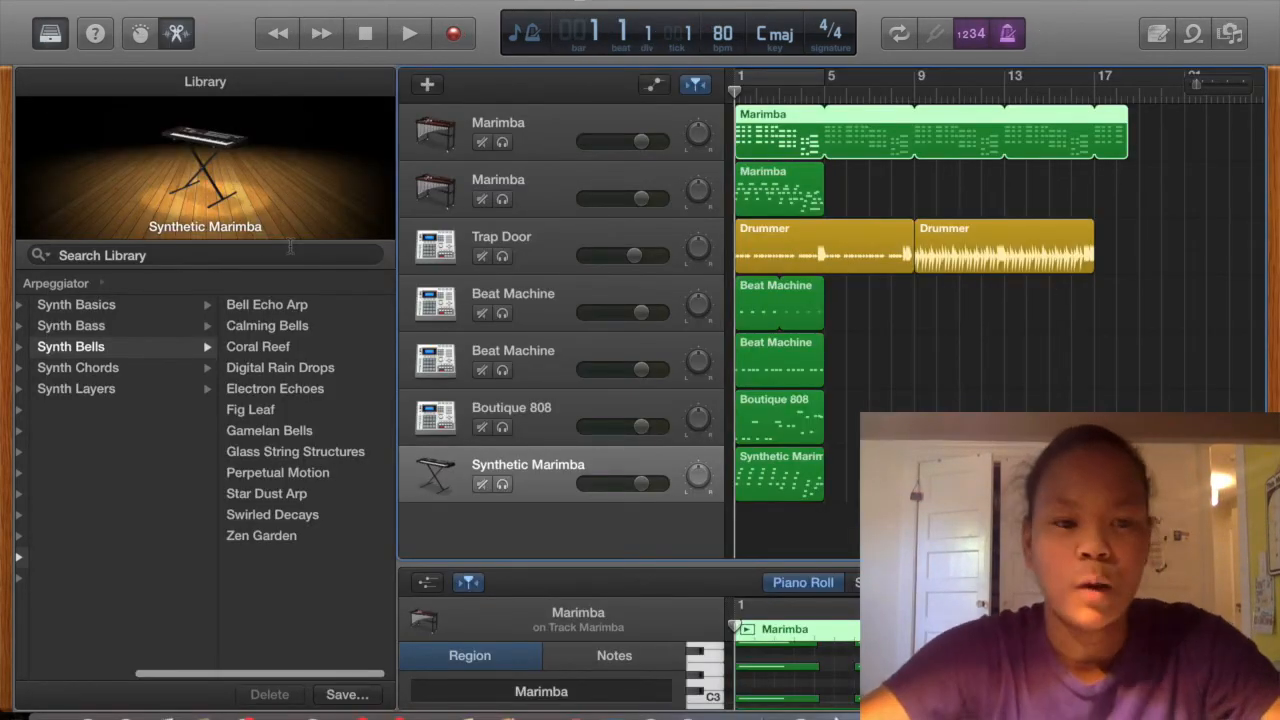
pyautogui.click(290, 250)
pyautogui.write('synth')
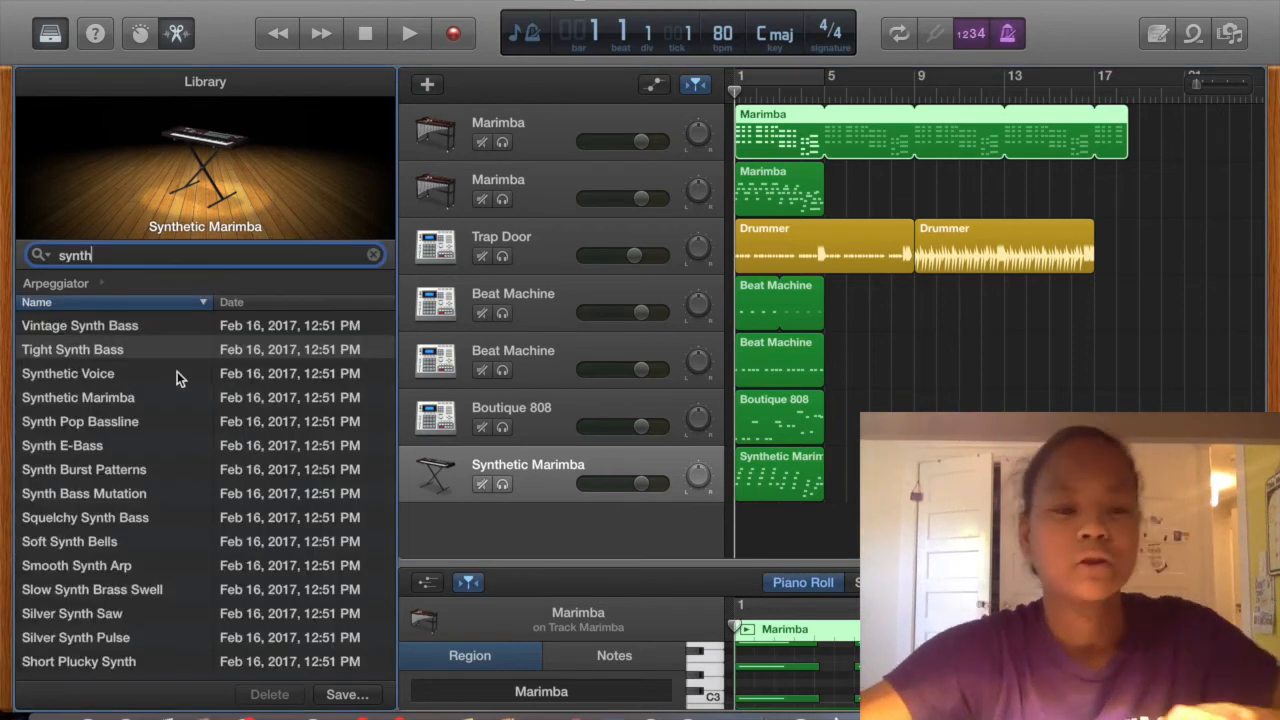
pyautogui.click(176, 373)
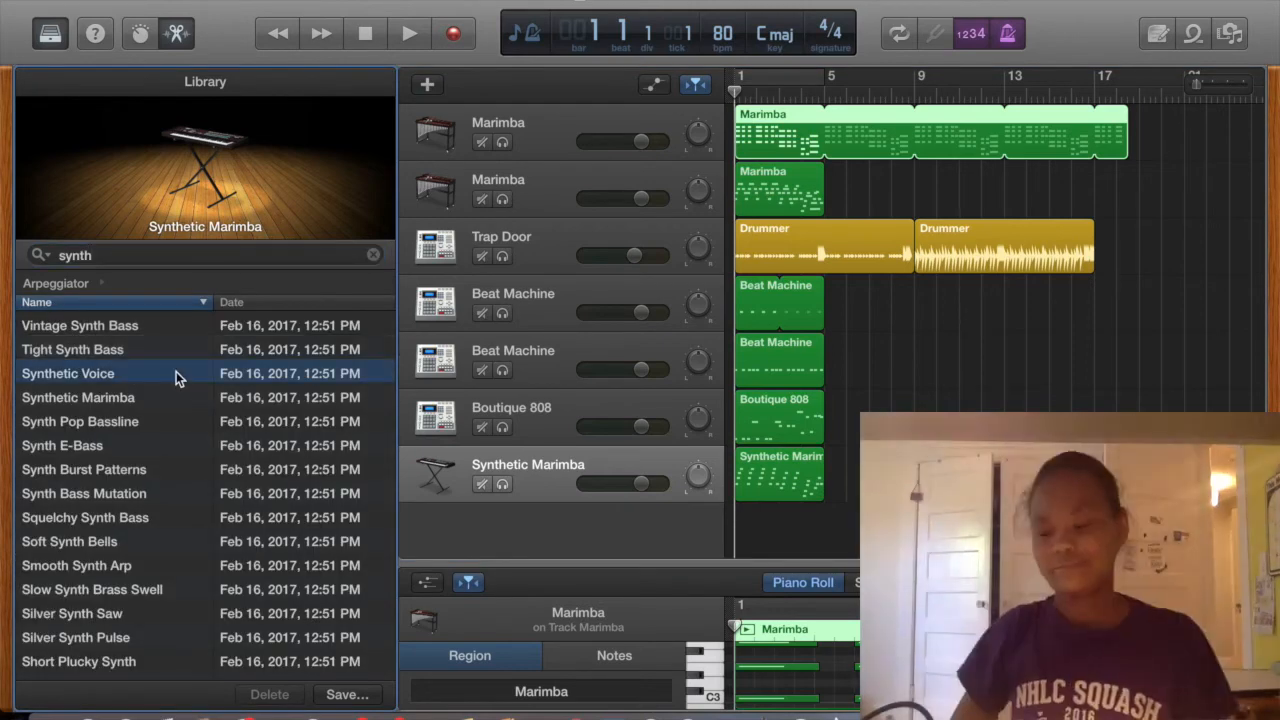